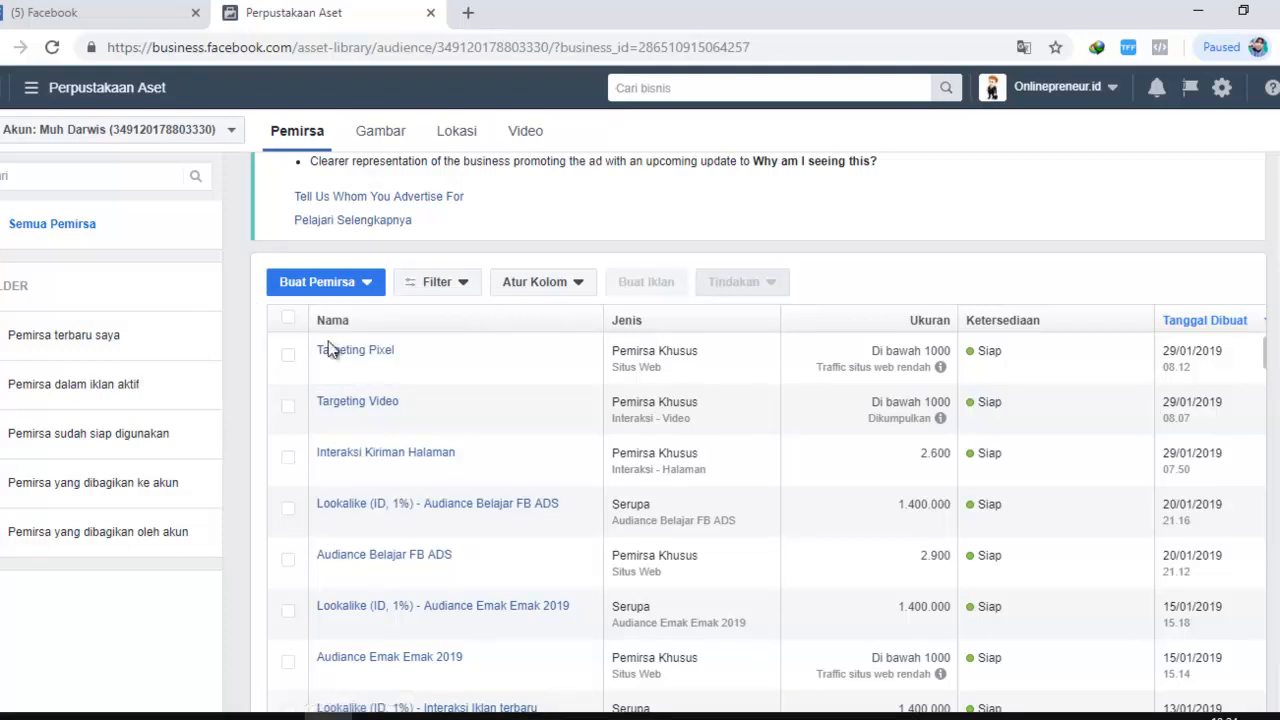
pyautogui.moveTo(393, 367)
pyautogui.moveTo(442, 456)
pyautogui.click(345, 290)
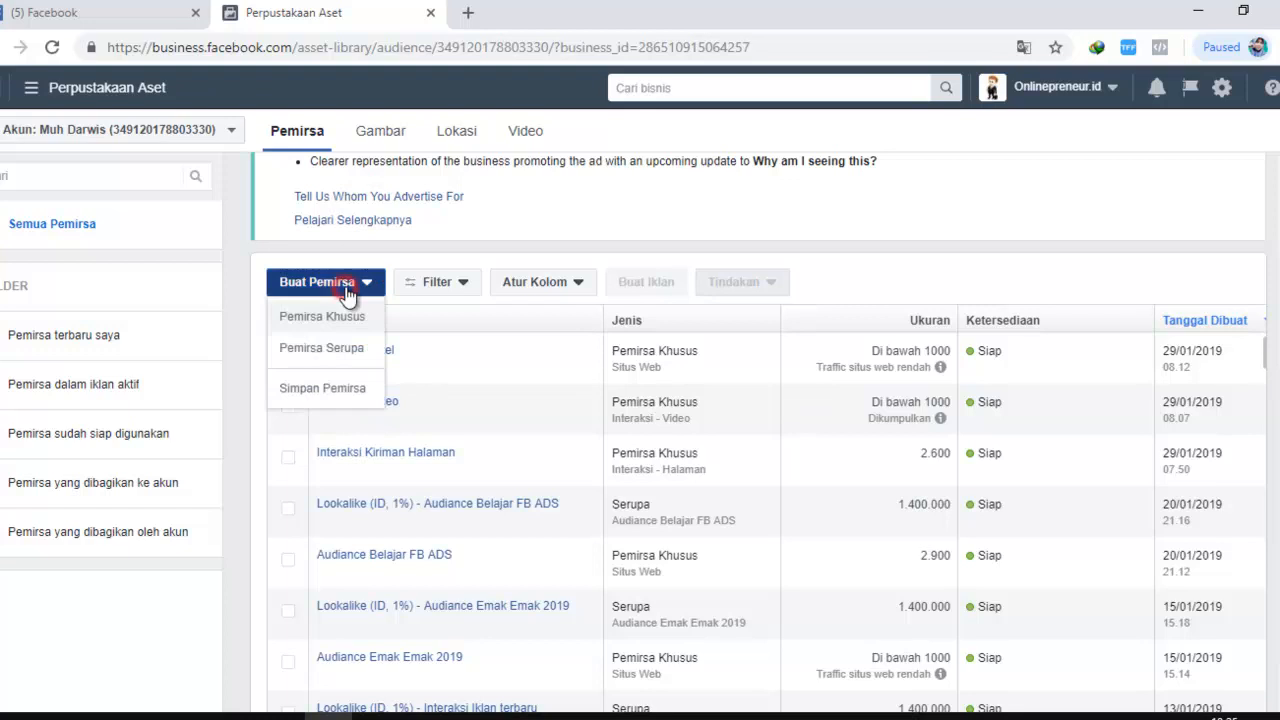
pyautogui.click(338, 356)
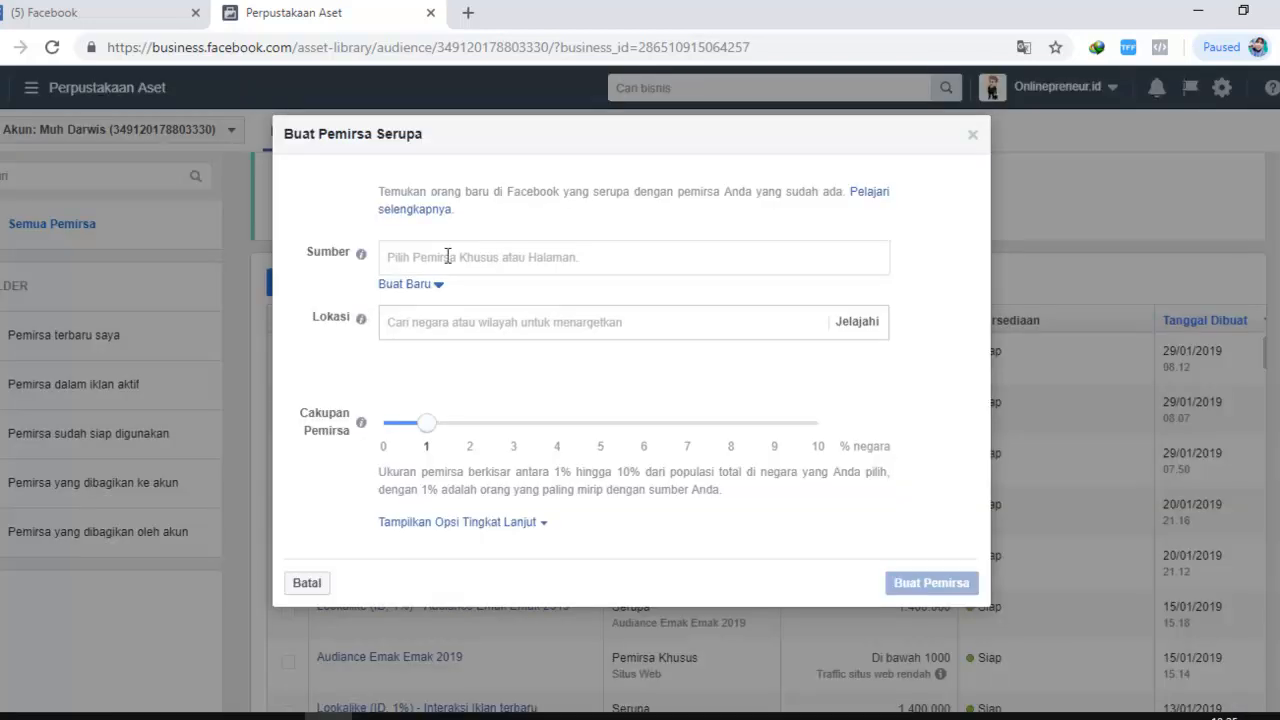
pyautogui.click(447, 256)
pyautogui.click(597, 311)
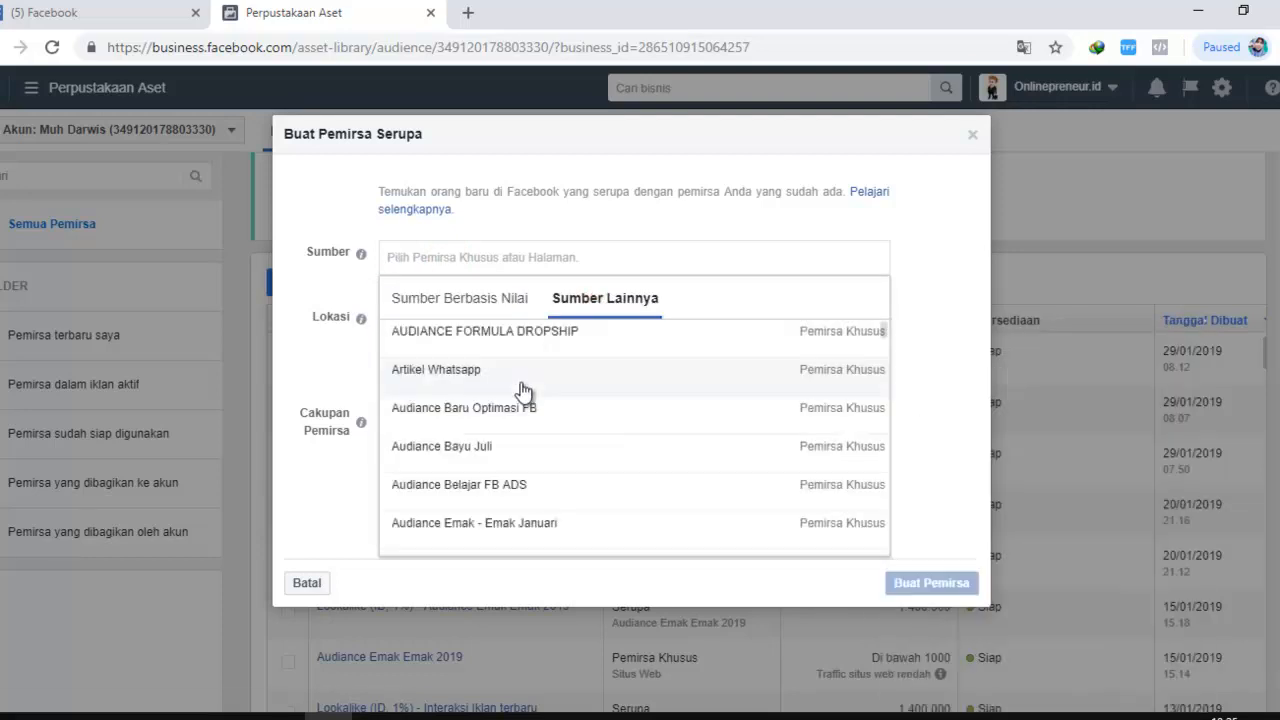
pyautogui.scroll(-2, 524, 390)
pyautogui.scroll(-2, 560, 404)
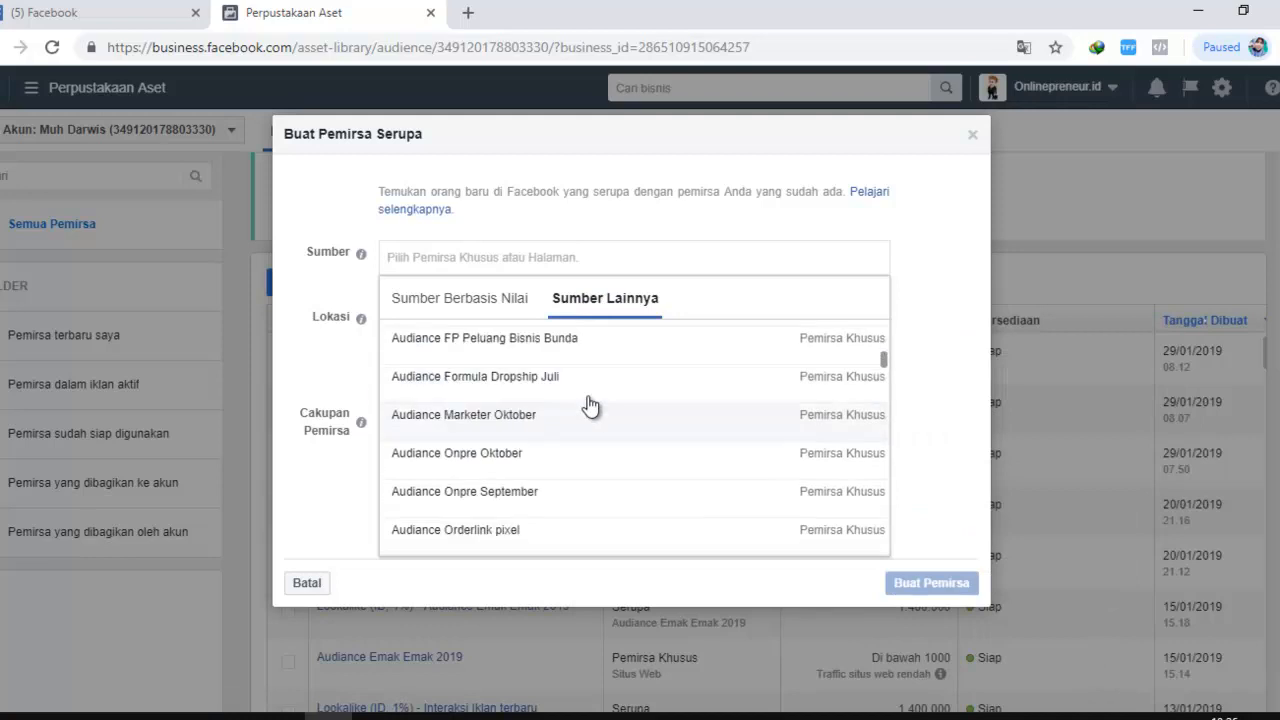
pyautogui.scroll(3, 530, 395)
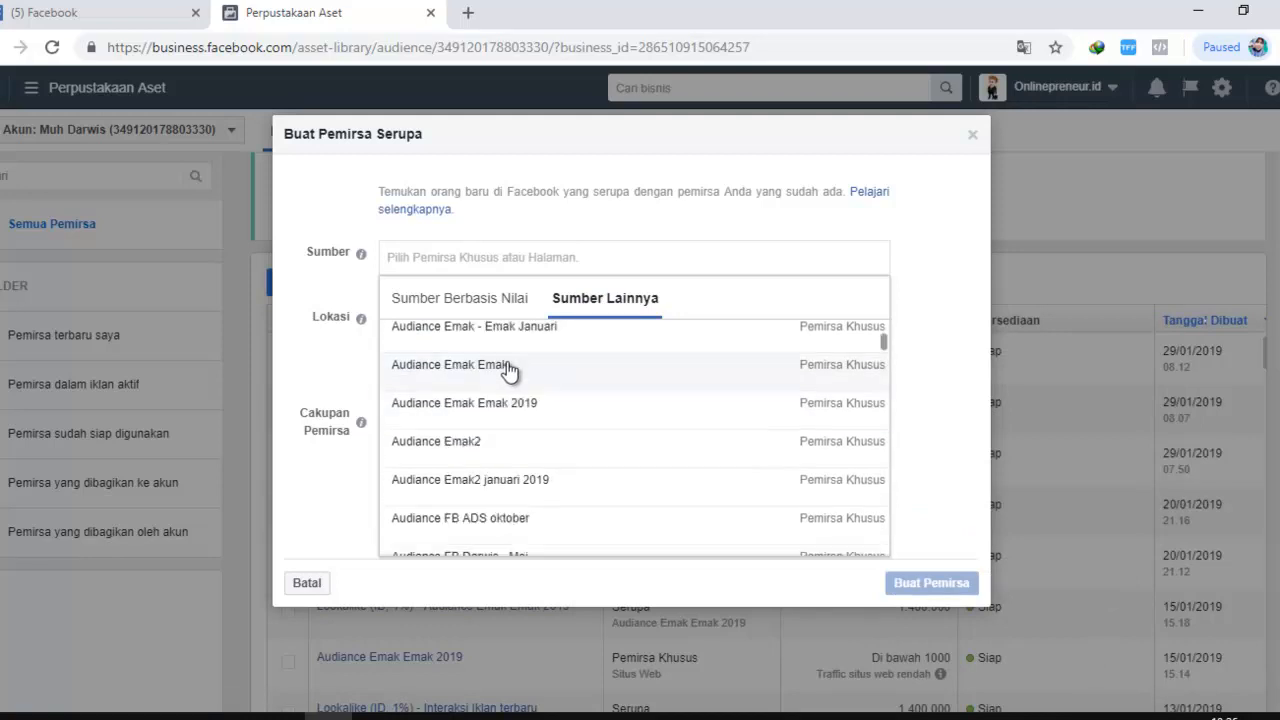
pyautogui.scroll(-5, 598, 480)
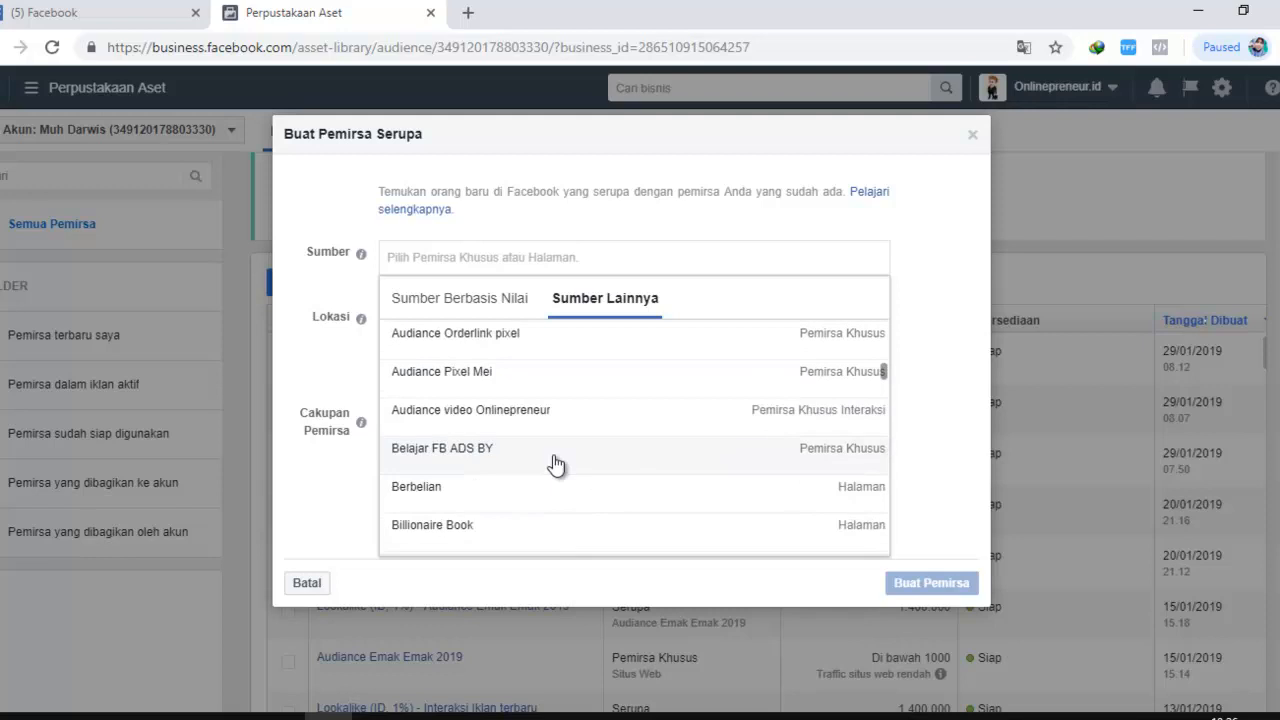
pyautogui.scroll(-3, 556, 465)
pyautogui.scroll(-5, 560, 460)
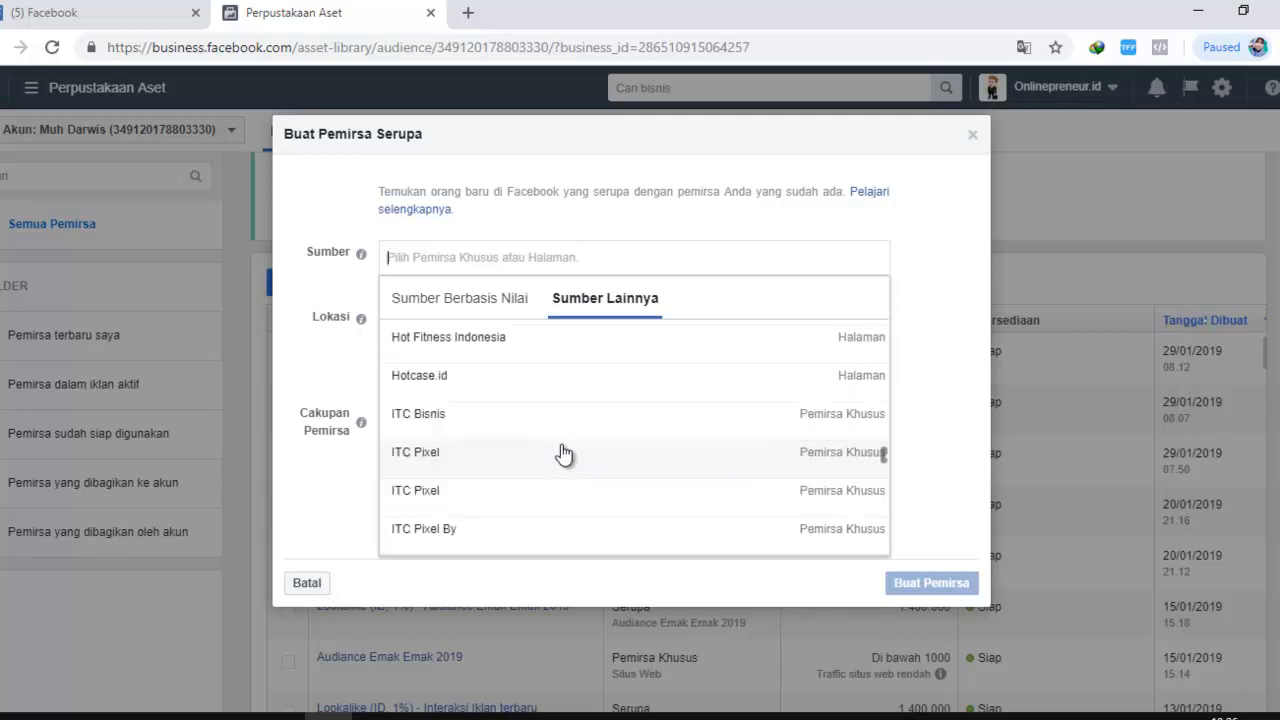
pyautogui.scroll(-3, 565, 457)
pyautogui.scroll(2, 562, 480)
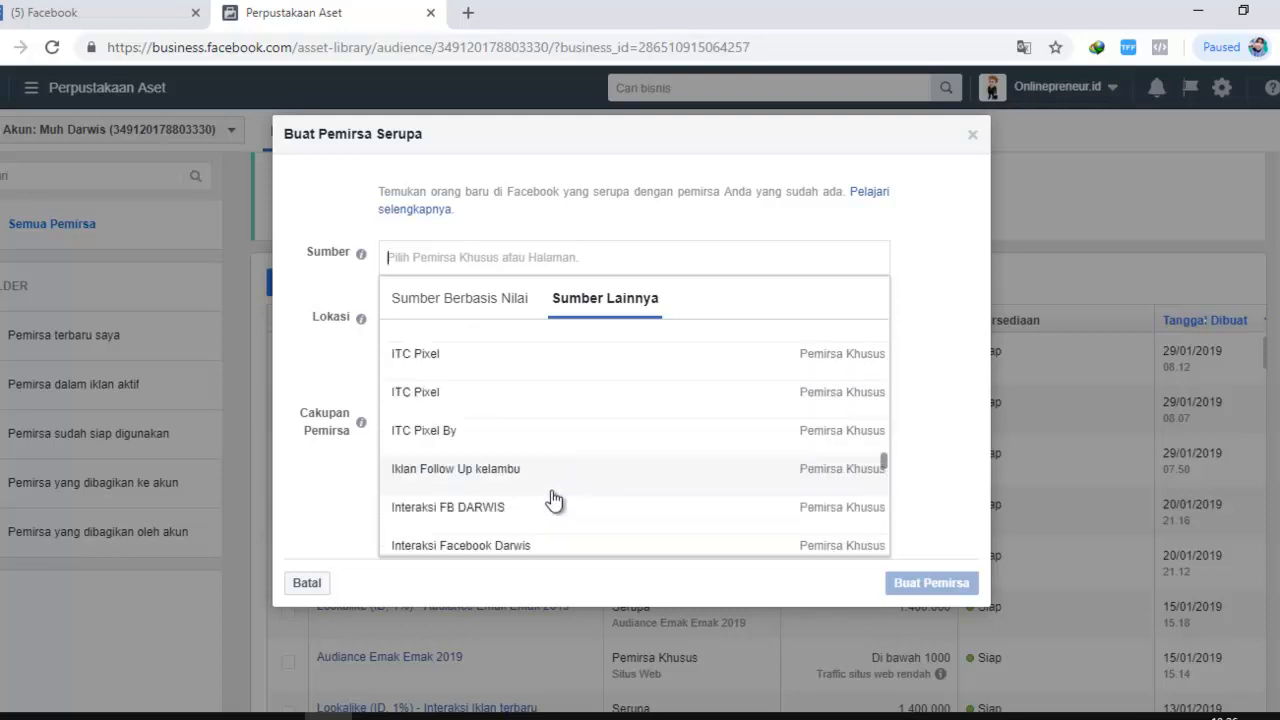
pyautogui.scroll(5, 495, 398)
pyautogui.scroll(3, 480, 380)
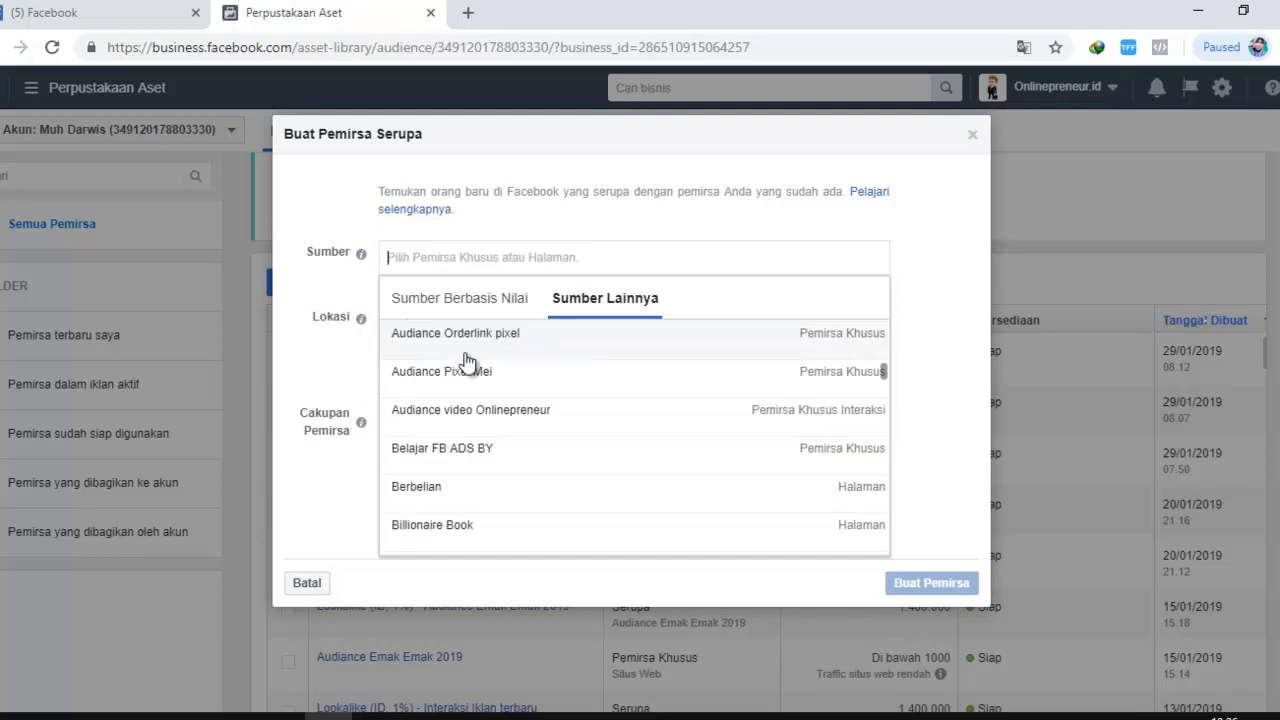
pyautogui.scroll(-2, 537, 494)
pyautogui.scroll(-2, 537, 494)
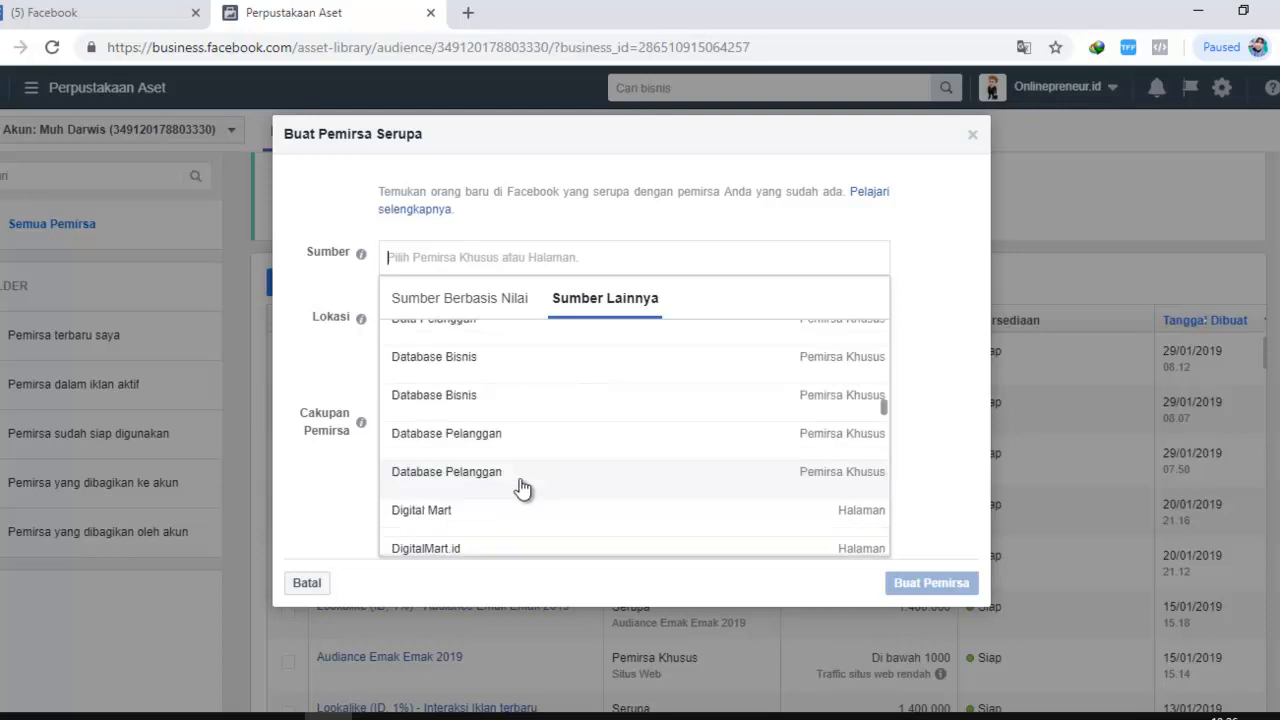
pyautogui.scroll(-2, 500, 475)
pyautogui.scroll(-2, 480, 462)
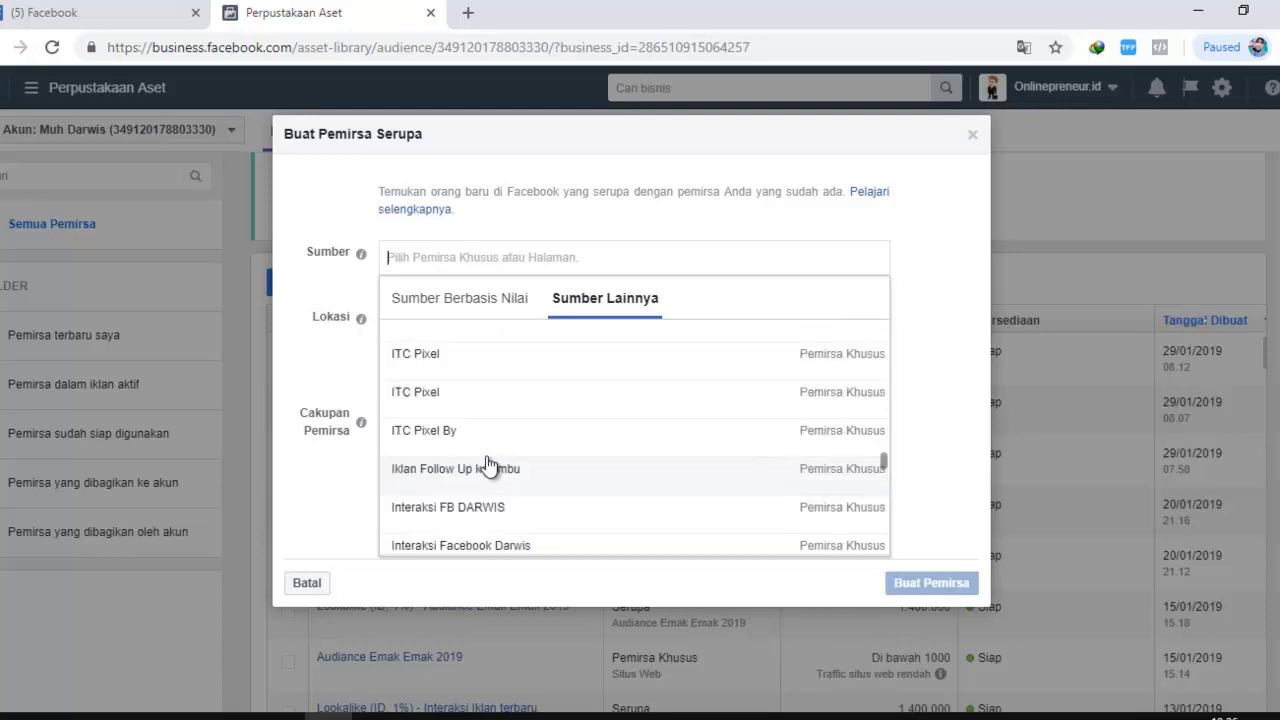
pyautogui.scroll(-2, 505, 460)
pyautogui.scroll(-2, 516, 445)
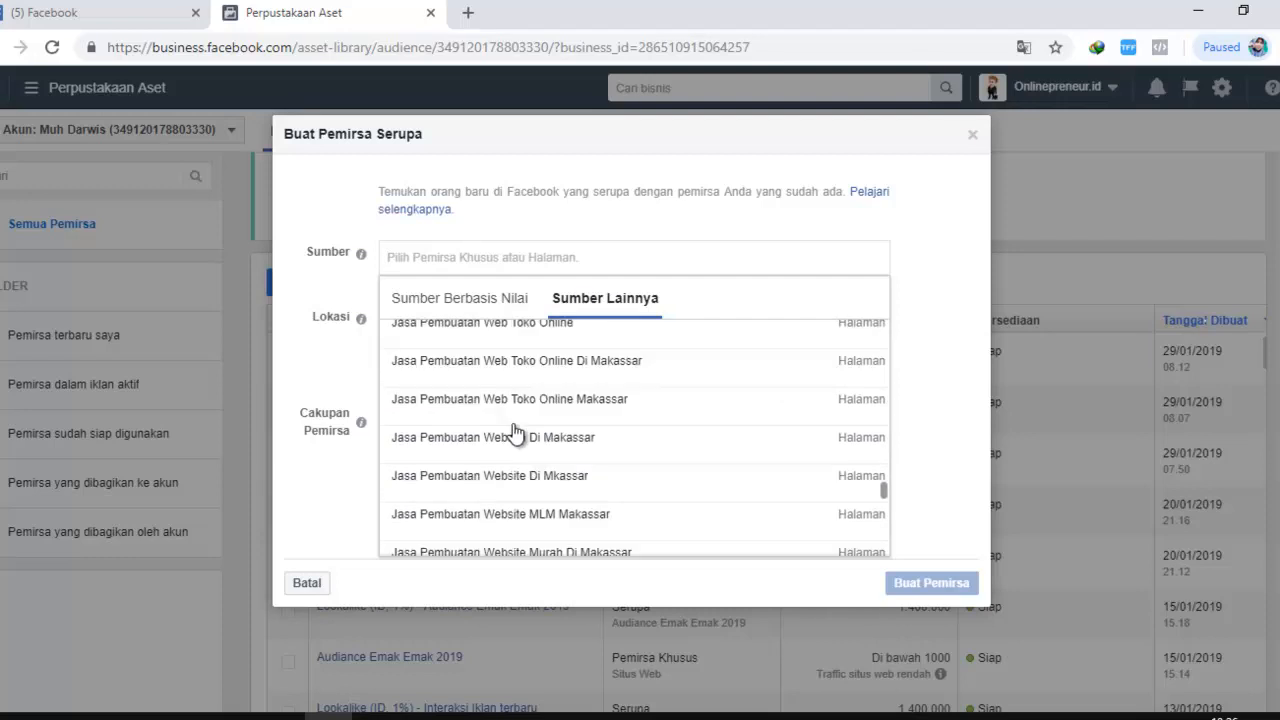
pyautogui.scroll(7, 514, 432)
pyautogui.scroll(3, 690, 400)
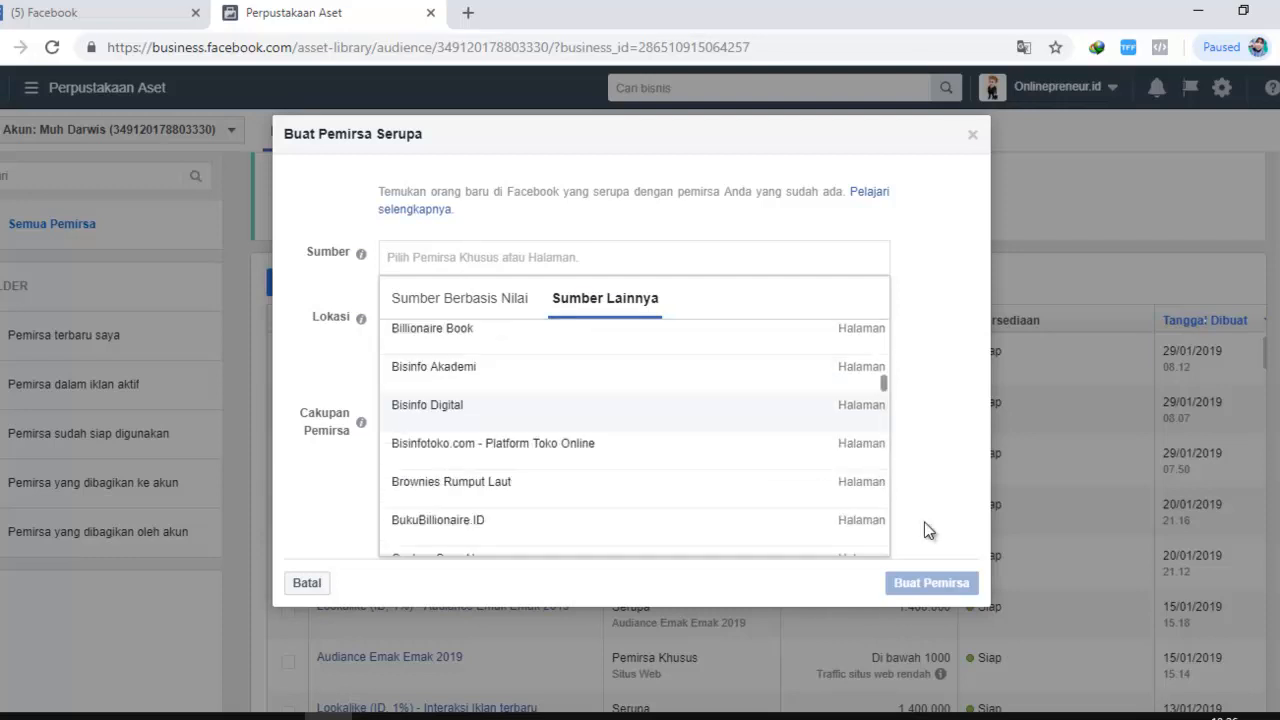
pyautogui.click(307, 583)
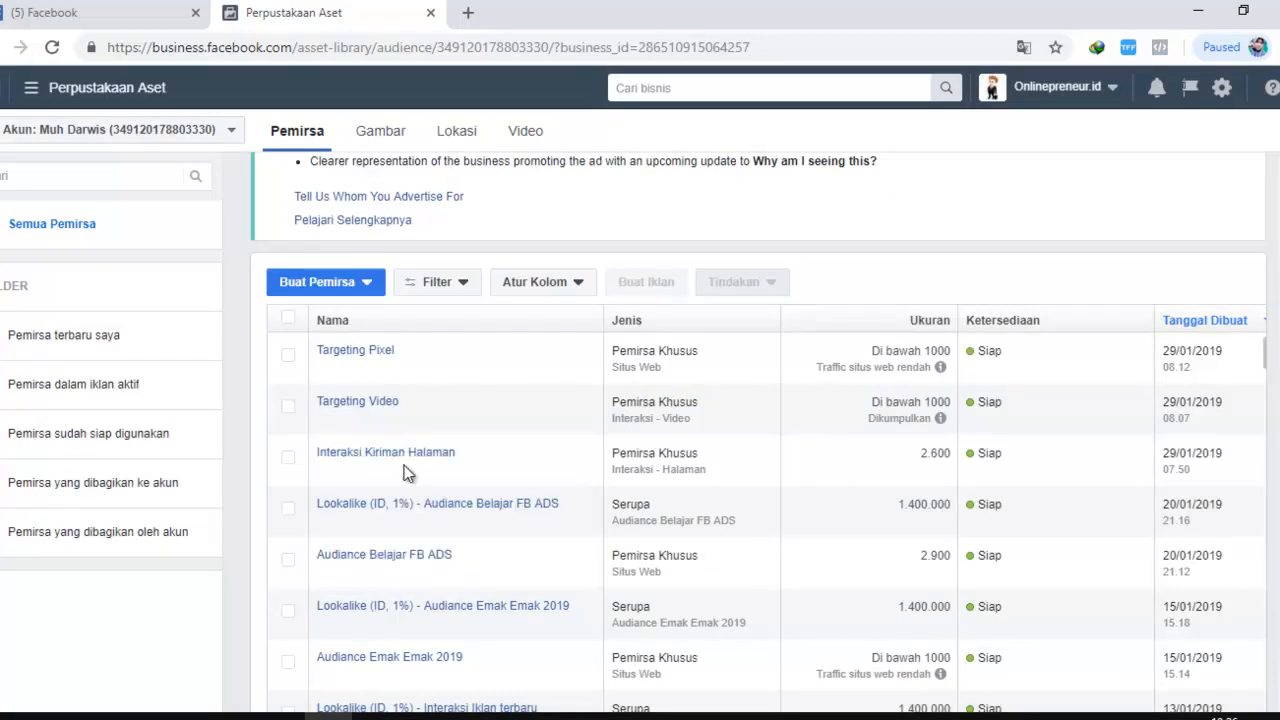
# Start a new lookalike audience (Pemirsa Serupa) with the custom audience Interaksi Kiriman Halaman as its source
pyautogui.click(357, 294)
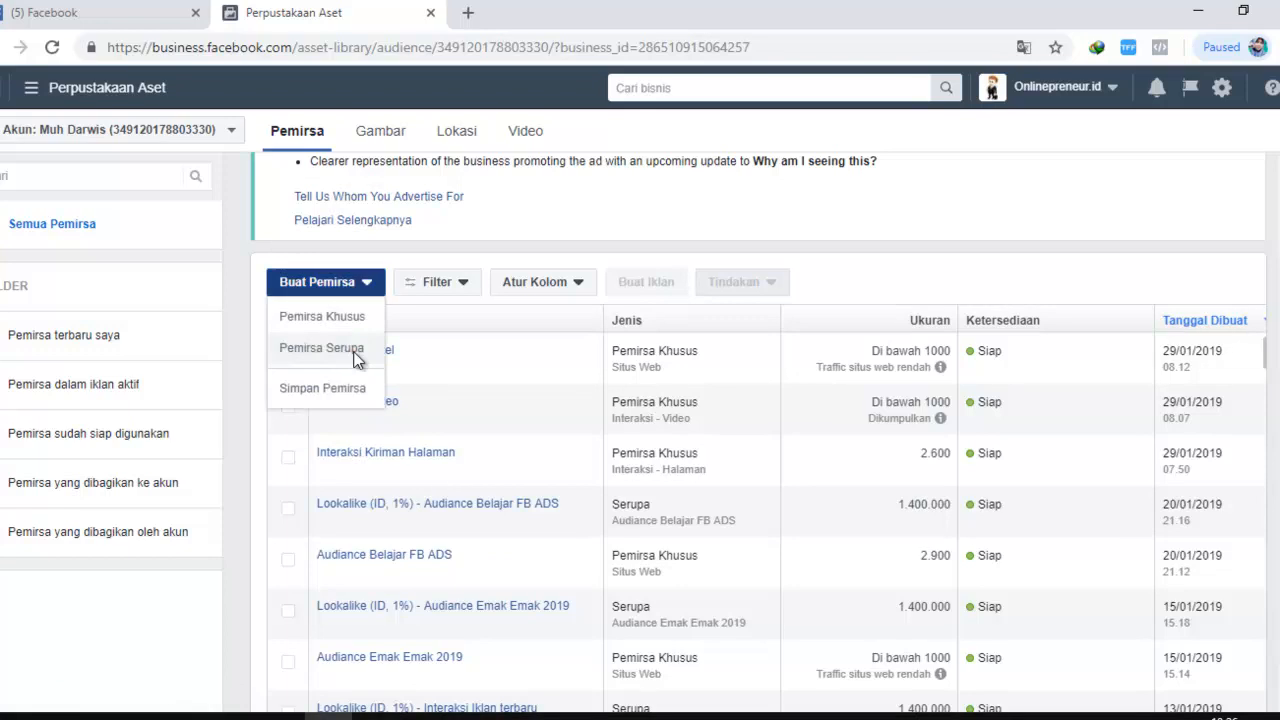
pyautogui.click(340, 349)
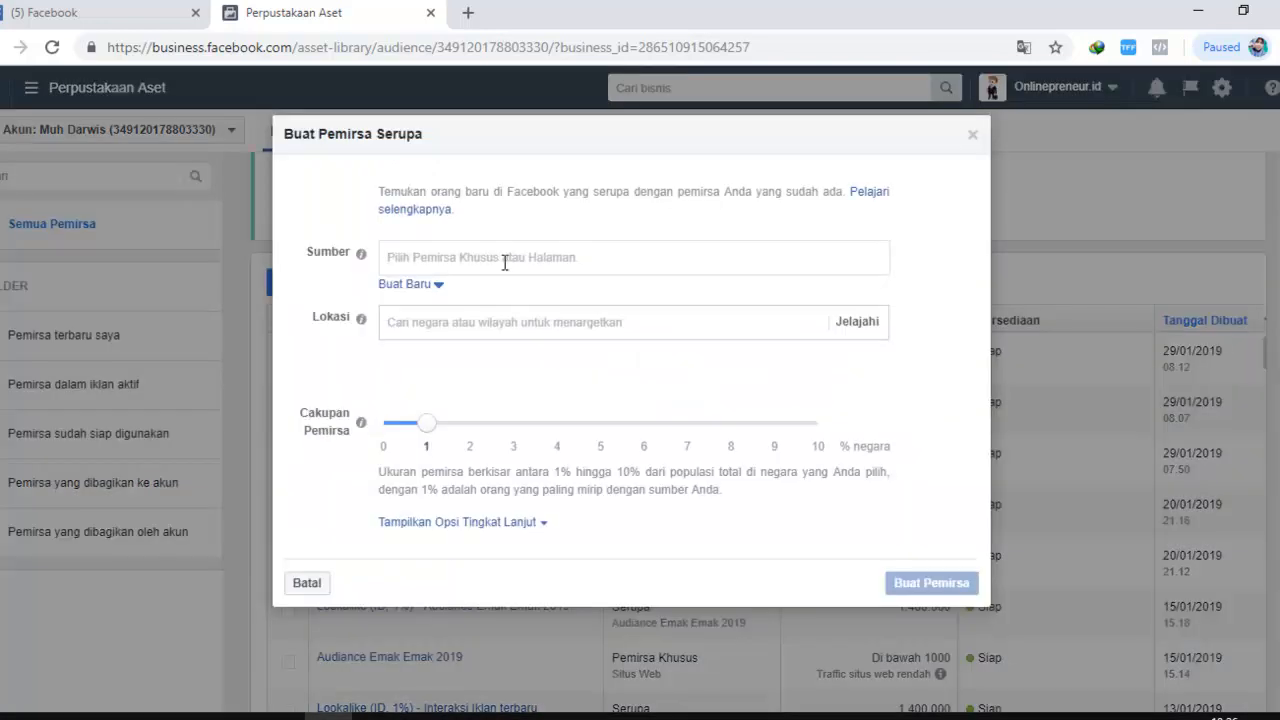
pyautogui.click(505, 262)
pyautogui.write('inetr')
pyautogui.press('BackSpace')
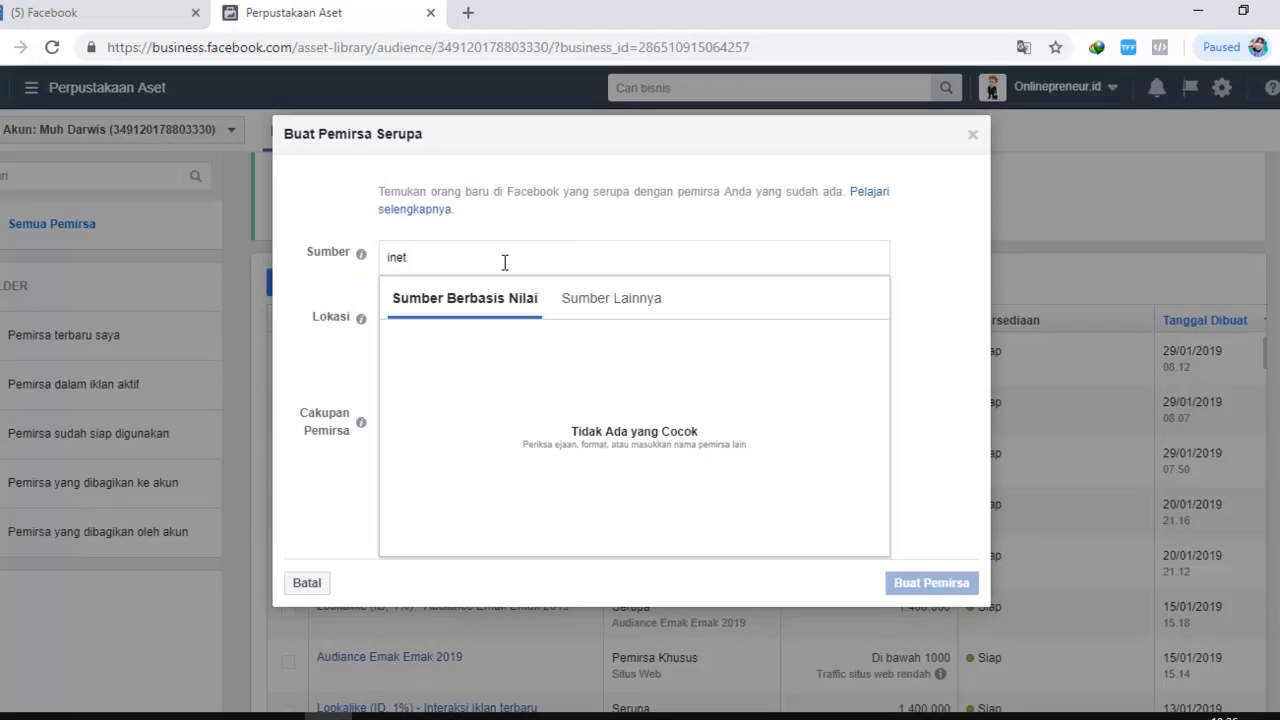
pyautogui.press('BackSpace')
pyautogui.press('BackSpace')
pyautogui.write('teraksi')
pyautogui.click(609, 300)
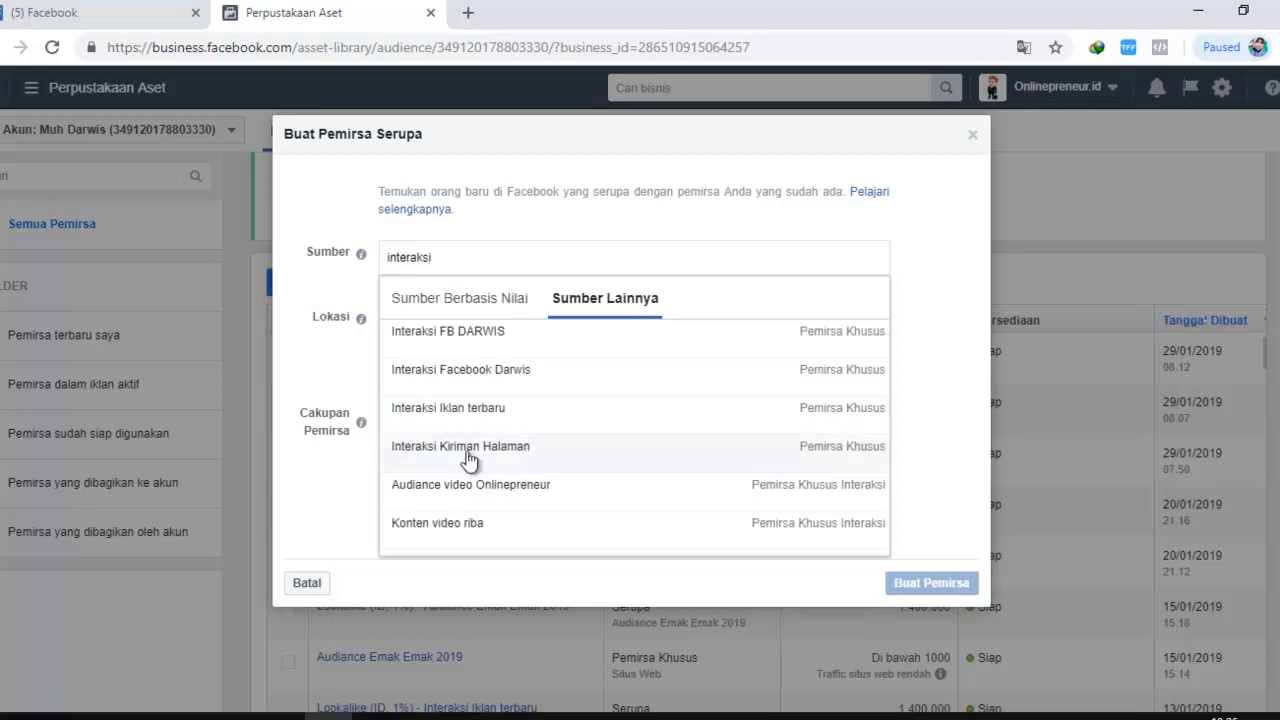
pyautogui.click(468, 458)
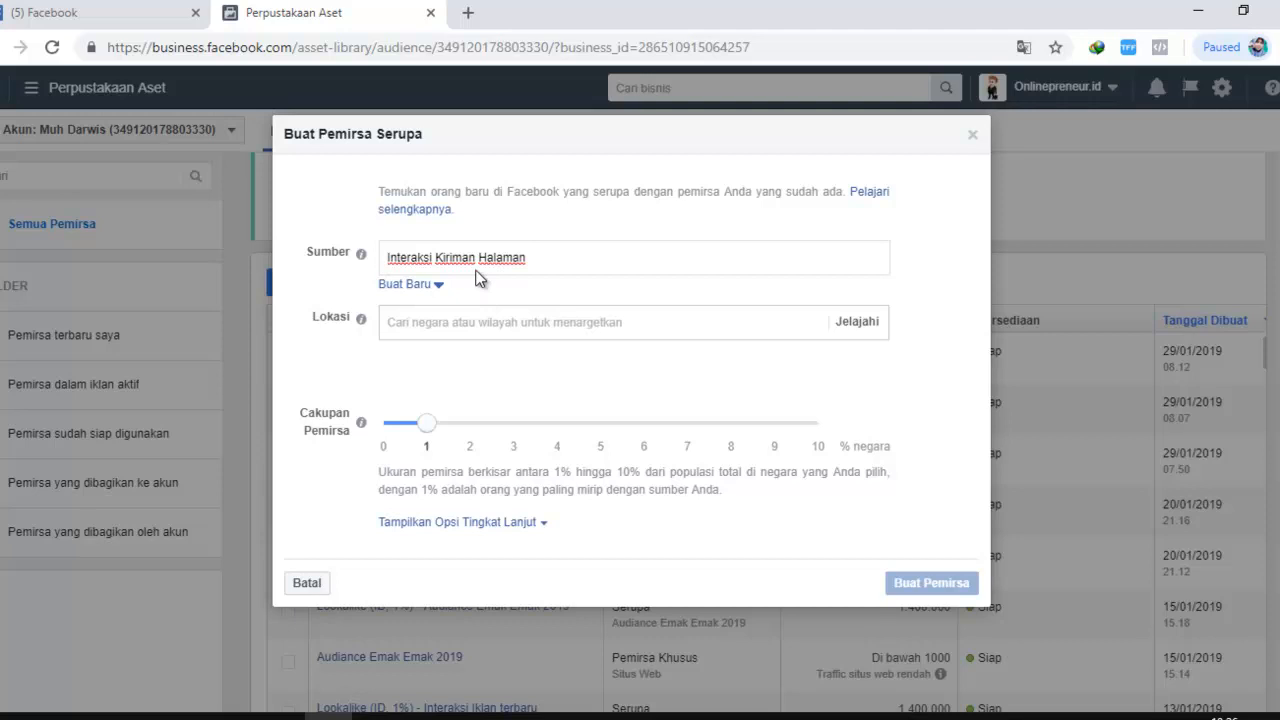
# Set the lookalike audience's location to Indonesia
pyautogui.click(492, 326)
pyautogui.write('i')
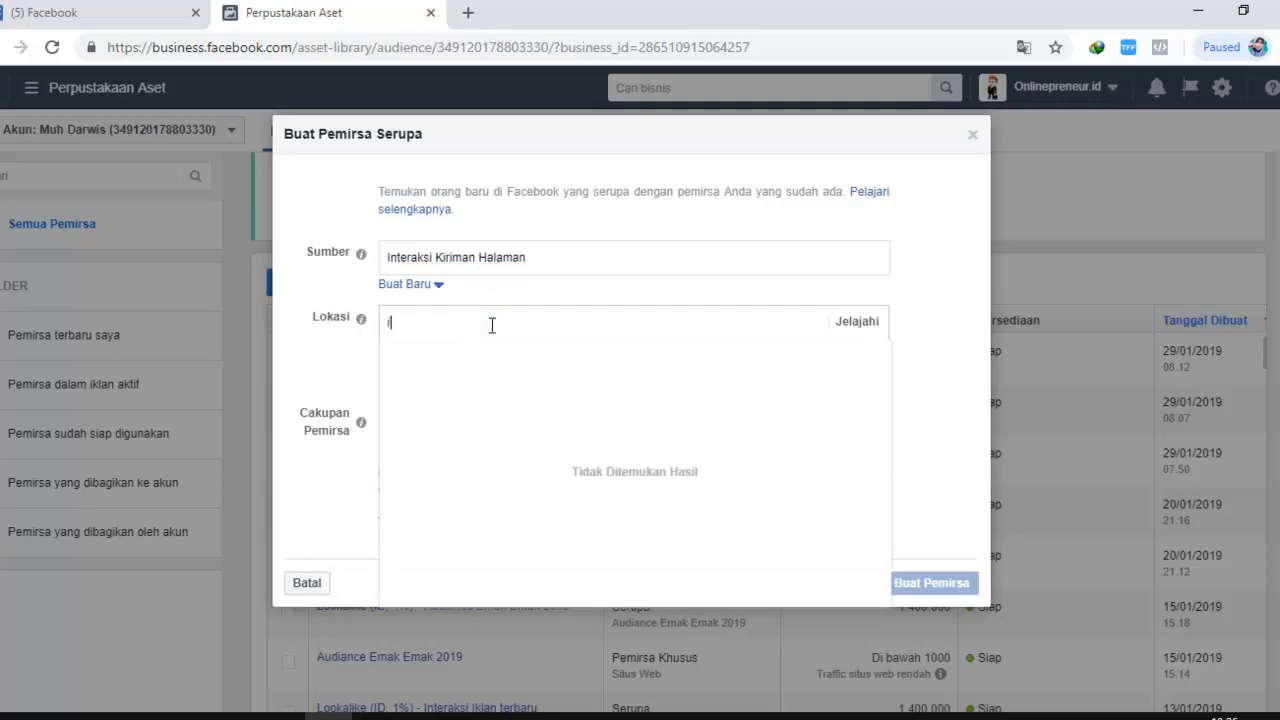
pyautogui.write('ndo')
pyautogui.click(479, 358)
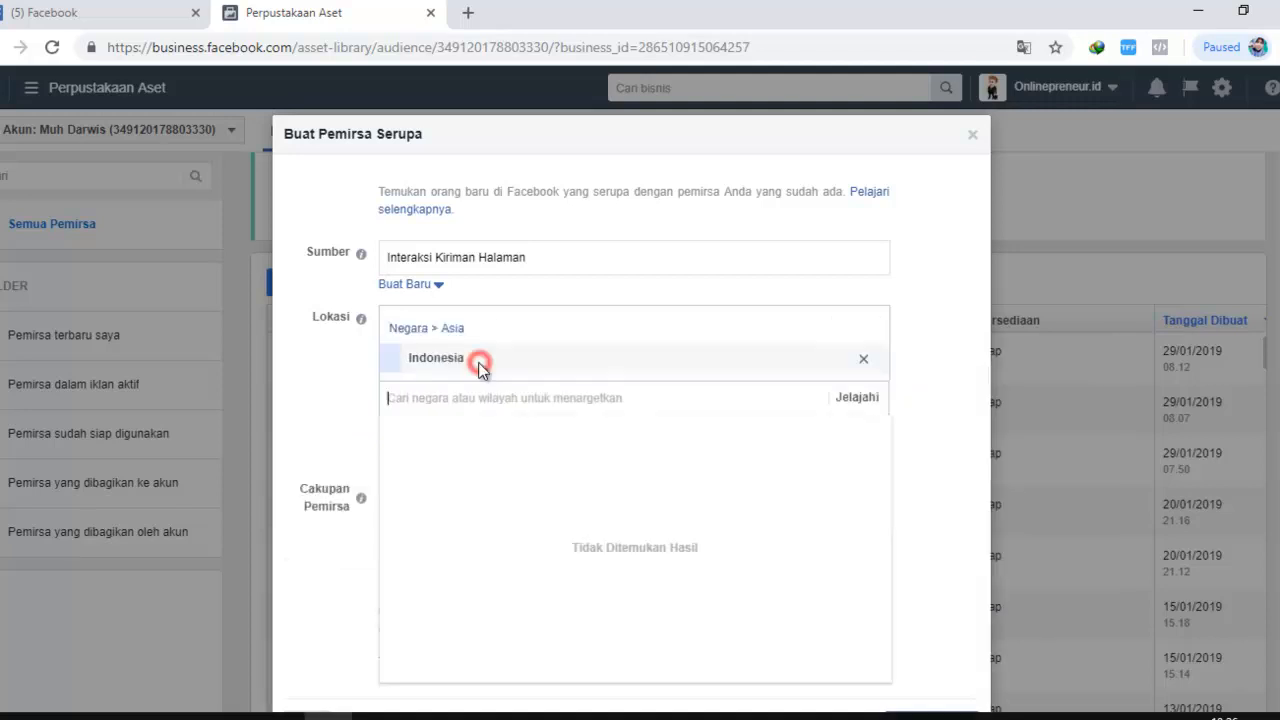
pyautogui.click(334, 413)
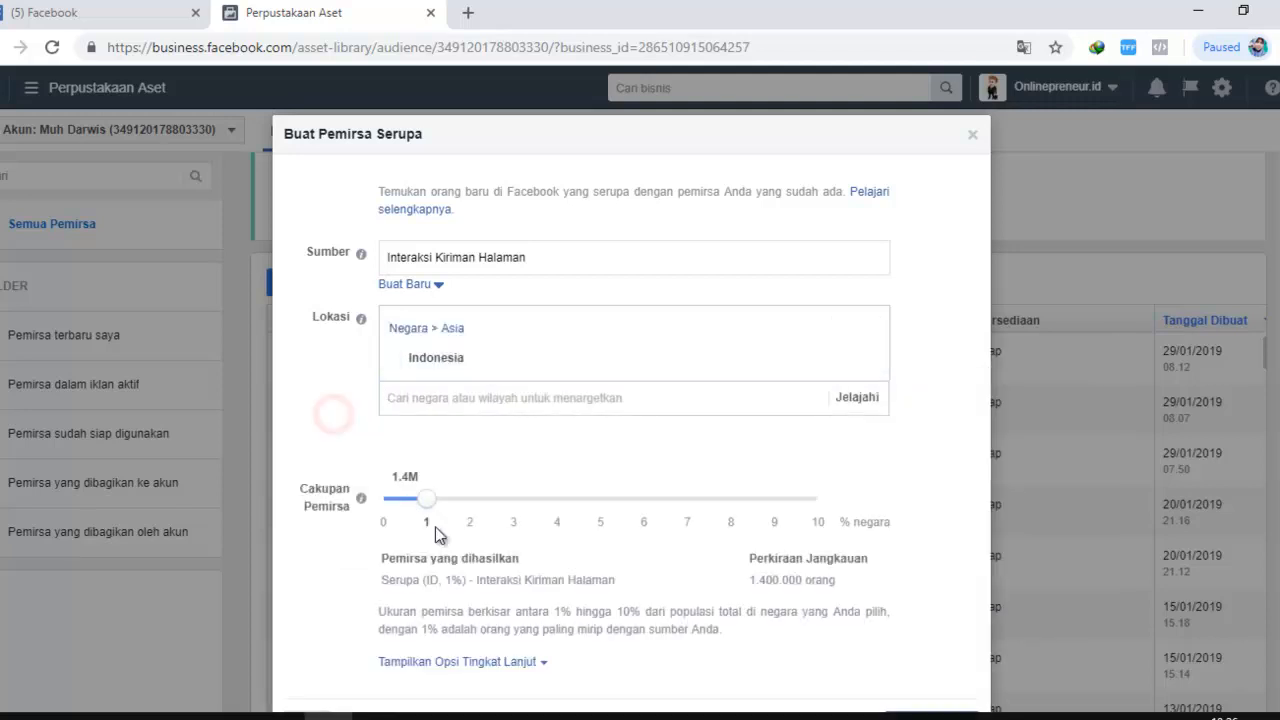
# Try an audience size of 10% of the country for the lookalike audience
pyautogui.scroll(-1, 435, 535)
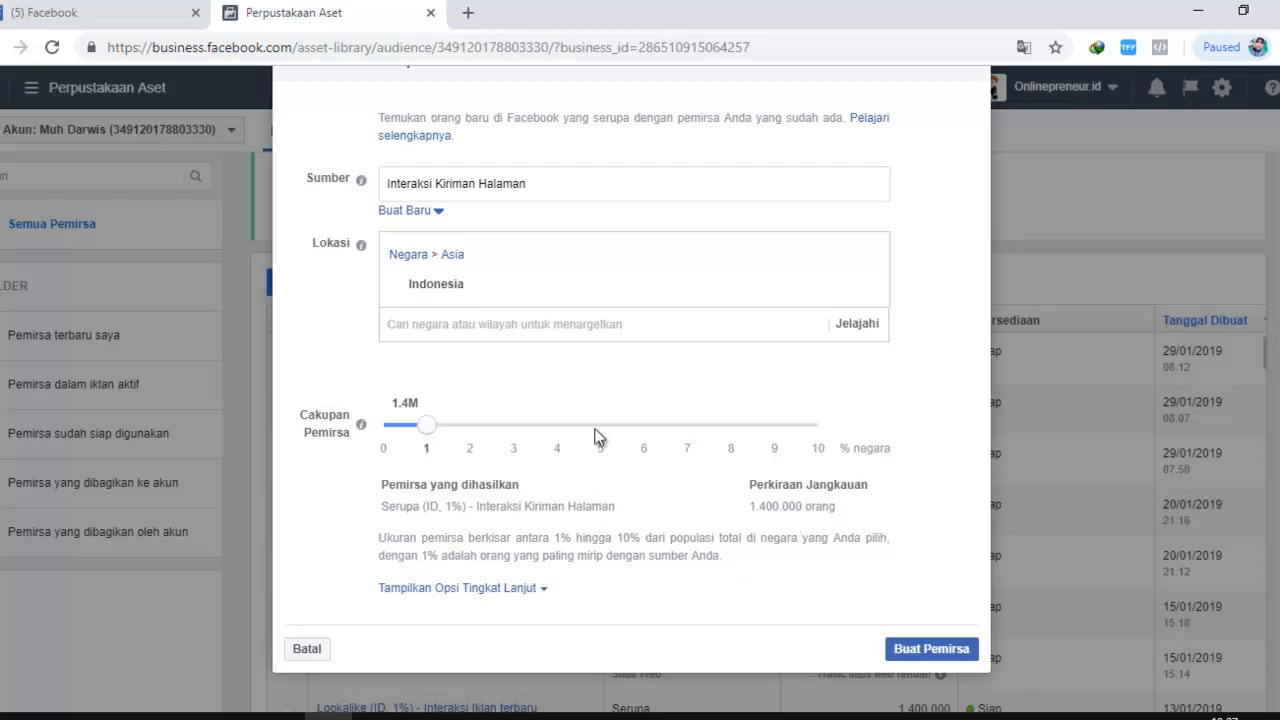
pyautogui.click(471, 440)
pyautogui.moveTo(470, 425); pyautogui.dragTo(812, 477)
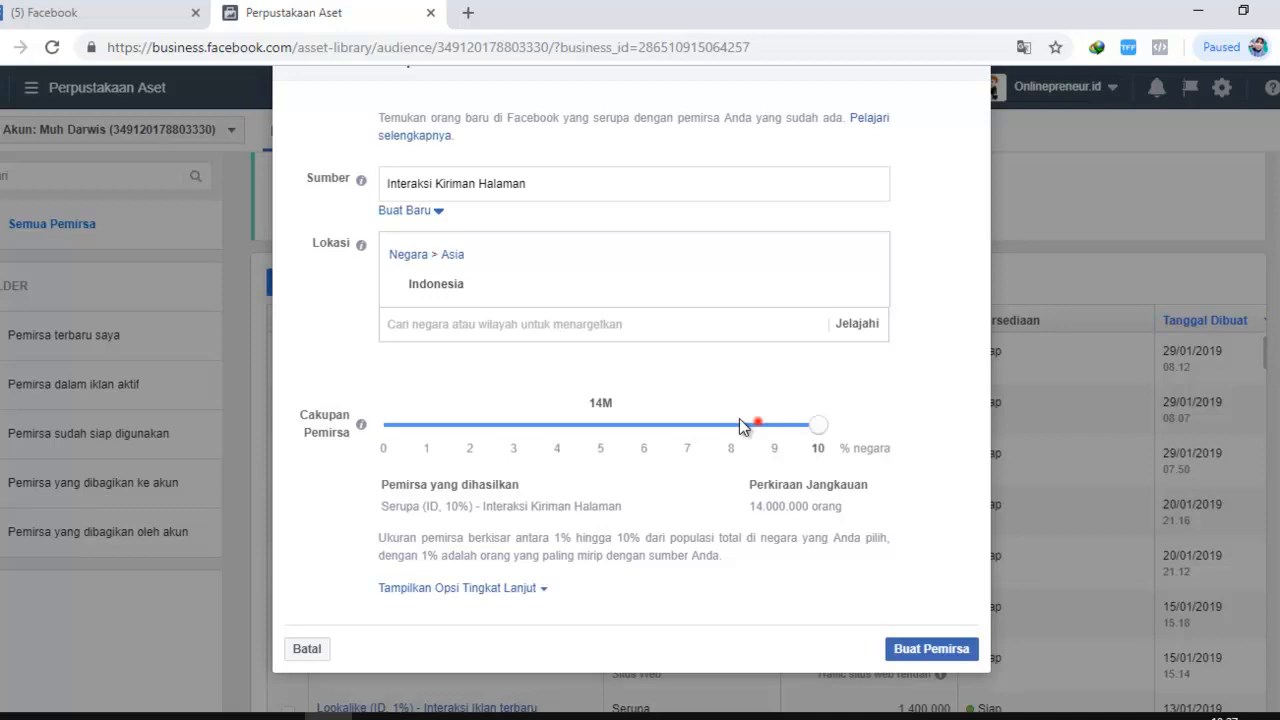
# Set the audience size to 1% of the country and create the lookalike audience
pyautogui.moveTo(742, 427); pyautogui.dragTo(506, 436)
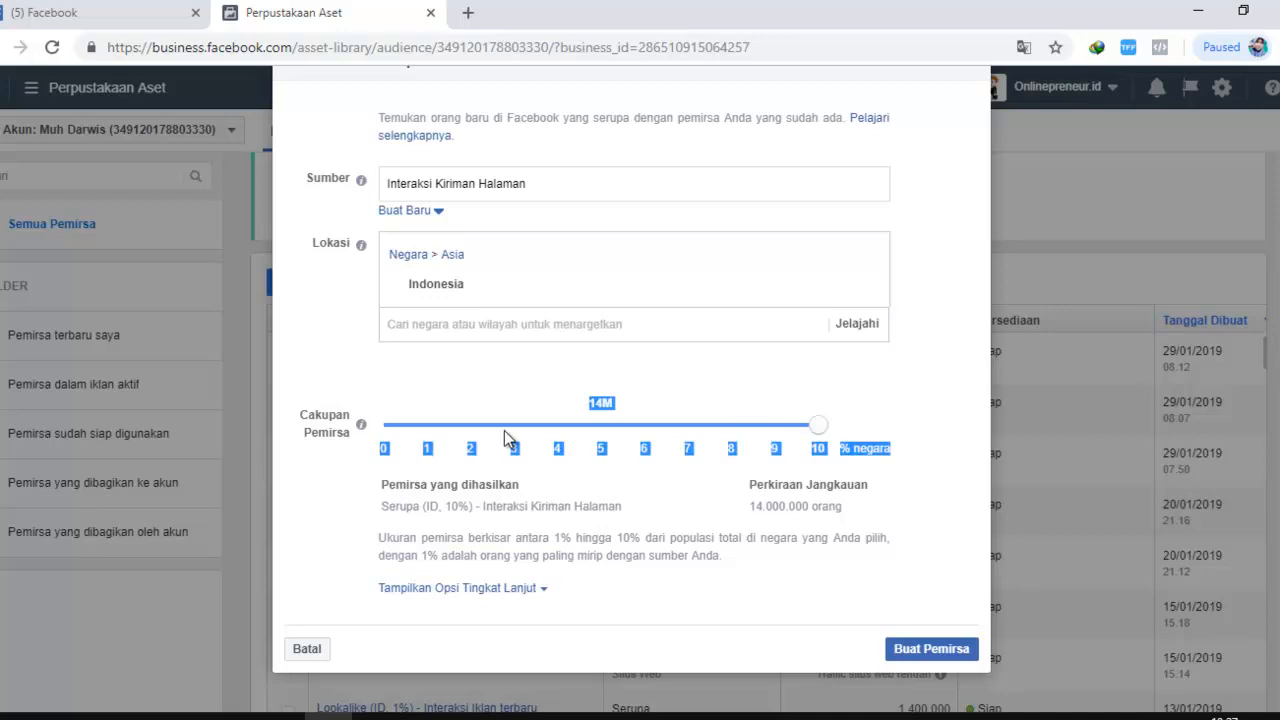
pyautogui.click(820, 427)
pyautogui.moveTo(820, 428); pyautogui.dragTo(453, 418)
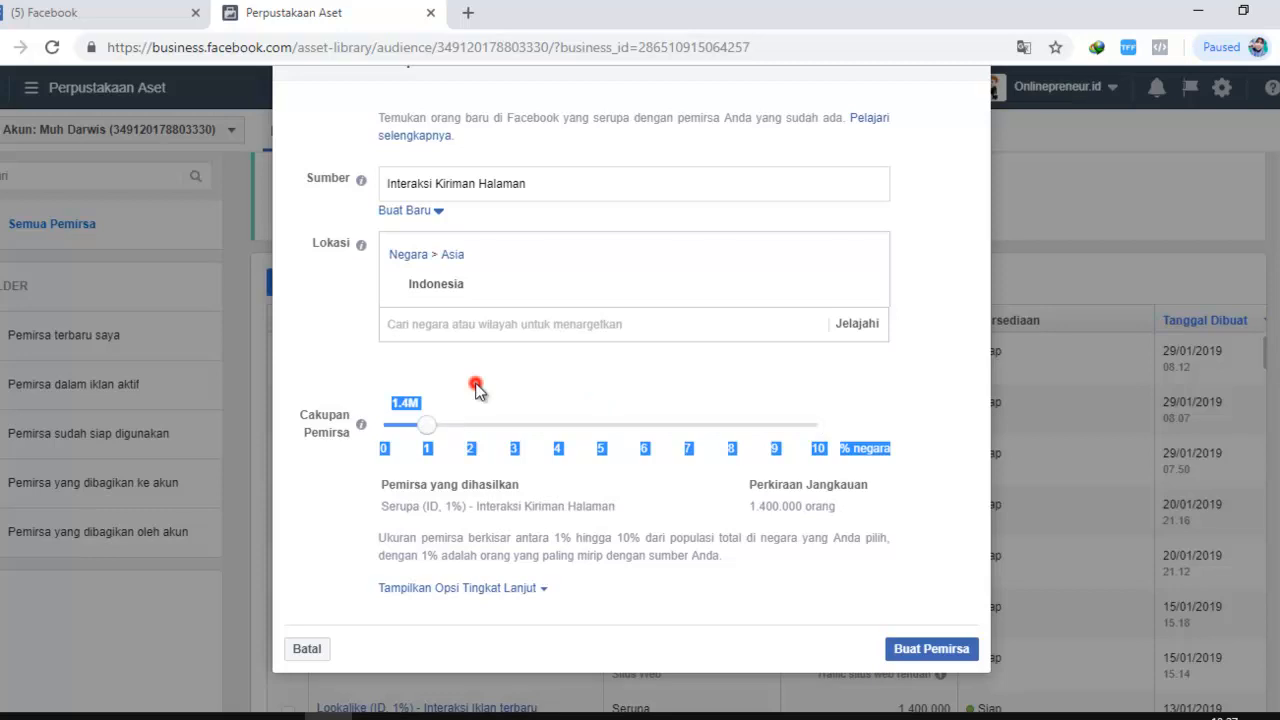
pyautogui.click(476, 388)
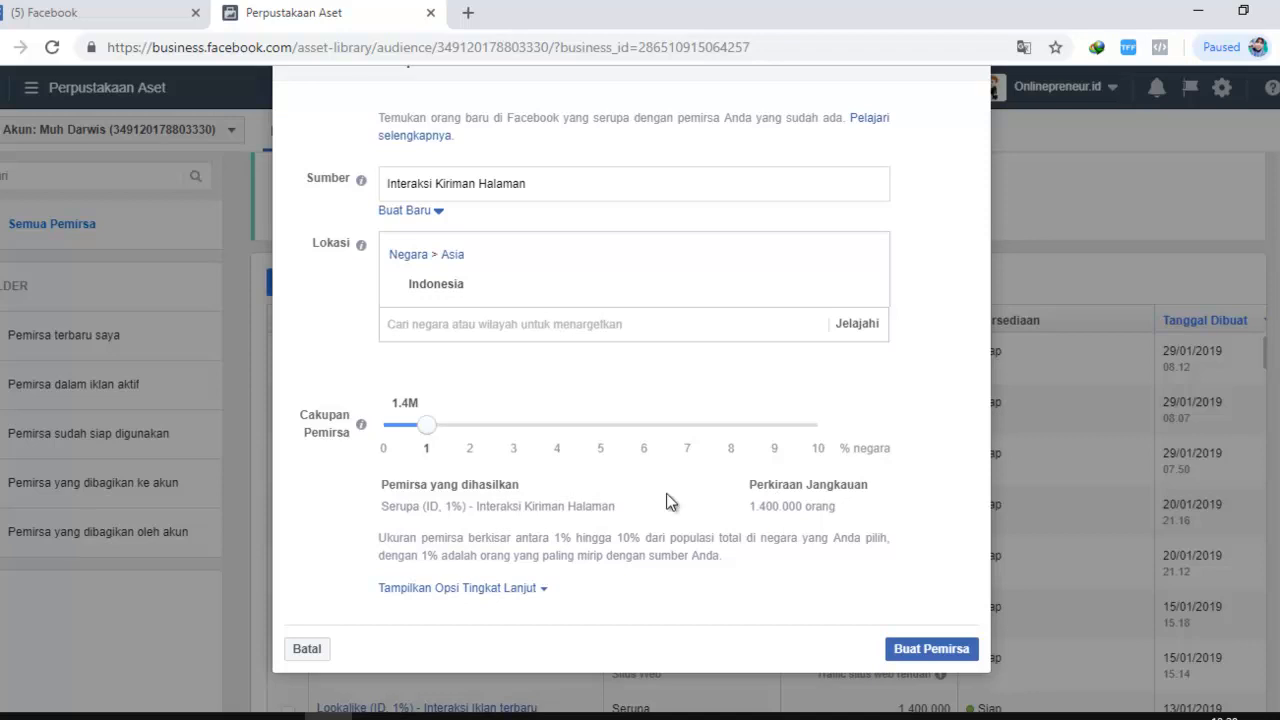
pyautogui.click(932, 651)
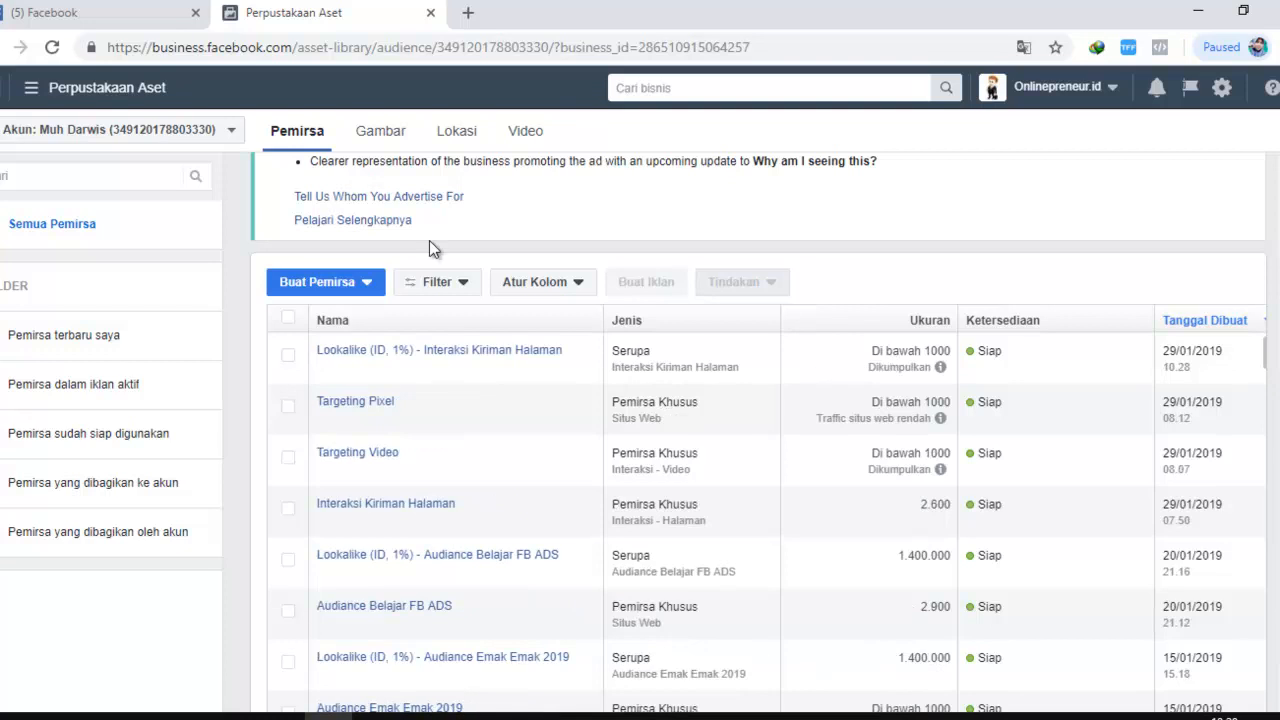
# Examine the size and population status of the new Interaksi Kiriman Halaman lookalike and compare it with its source audience's size
pyautogui.click(863, 365)
pyautogui.moveTo(868, 369); pyautogui.dragTo(957, 380)
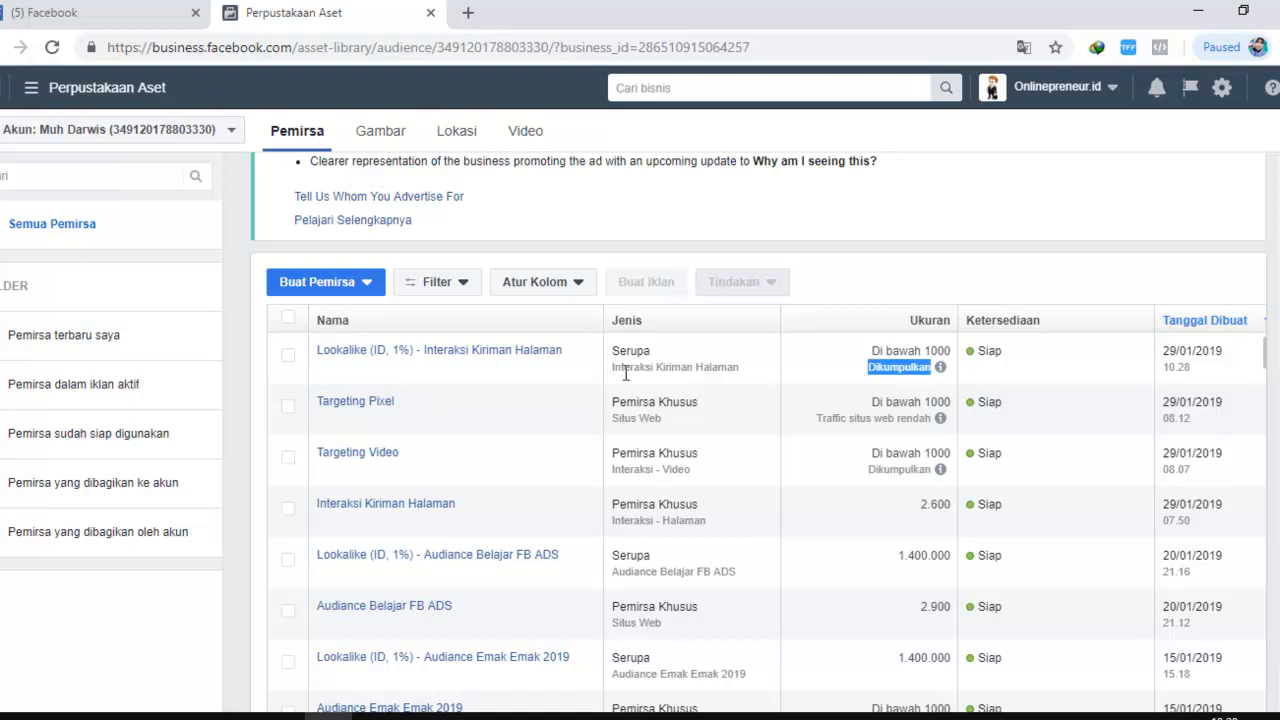
pyautogui.click(910, 366)
pyautogui.moveTo(868, 346); pyautogui.dragTo(953, 365)
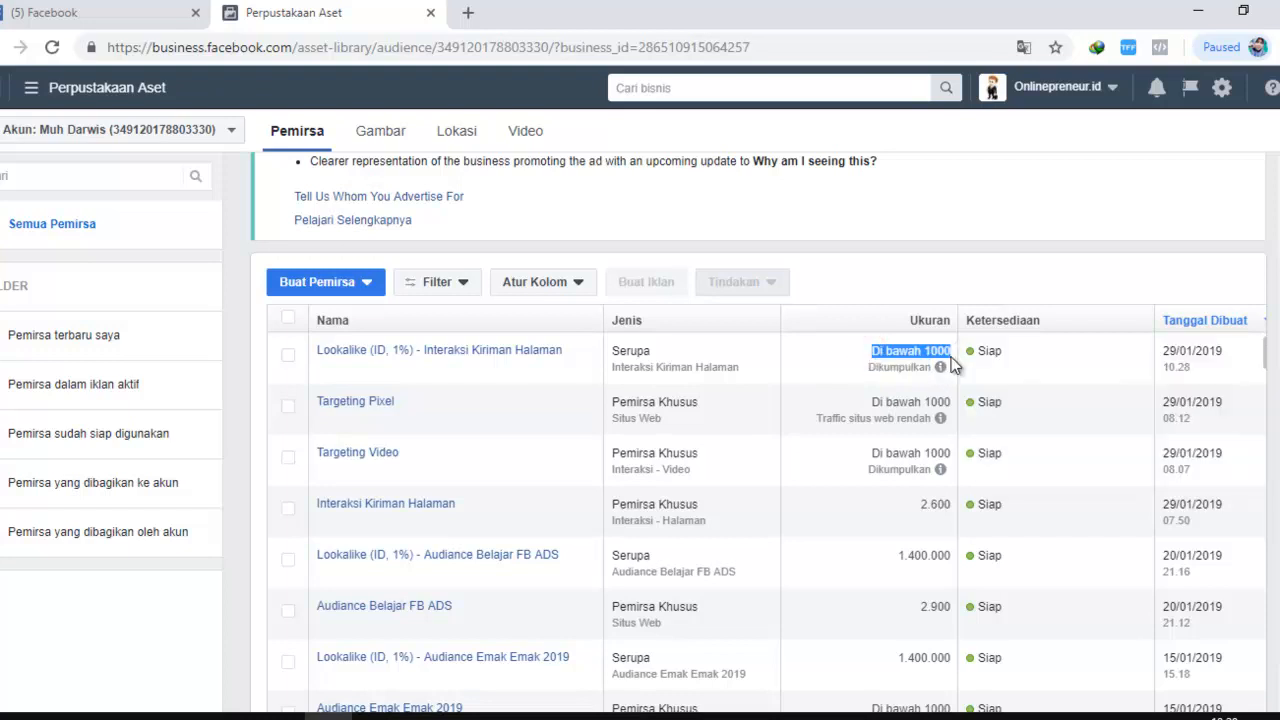
pyautogui.click(876, 366)
pyautogui.moveTo(922, 508); pyautogui.dragTo(956, 515)
pyautogui.click(943, 507)
pyautogui.moveTo(405, 356)
pyautogui.click(288, 358)
pyautogui.click(289, 359)
# Look through the existing custom and lookalike audiences in the list and check their sizes
pyautogui.scroll(-10, 869, 442)
pyautogui.scroll(12, 882, 482)
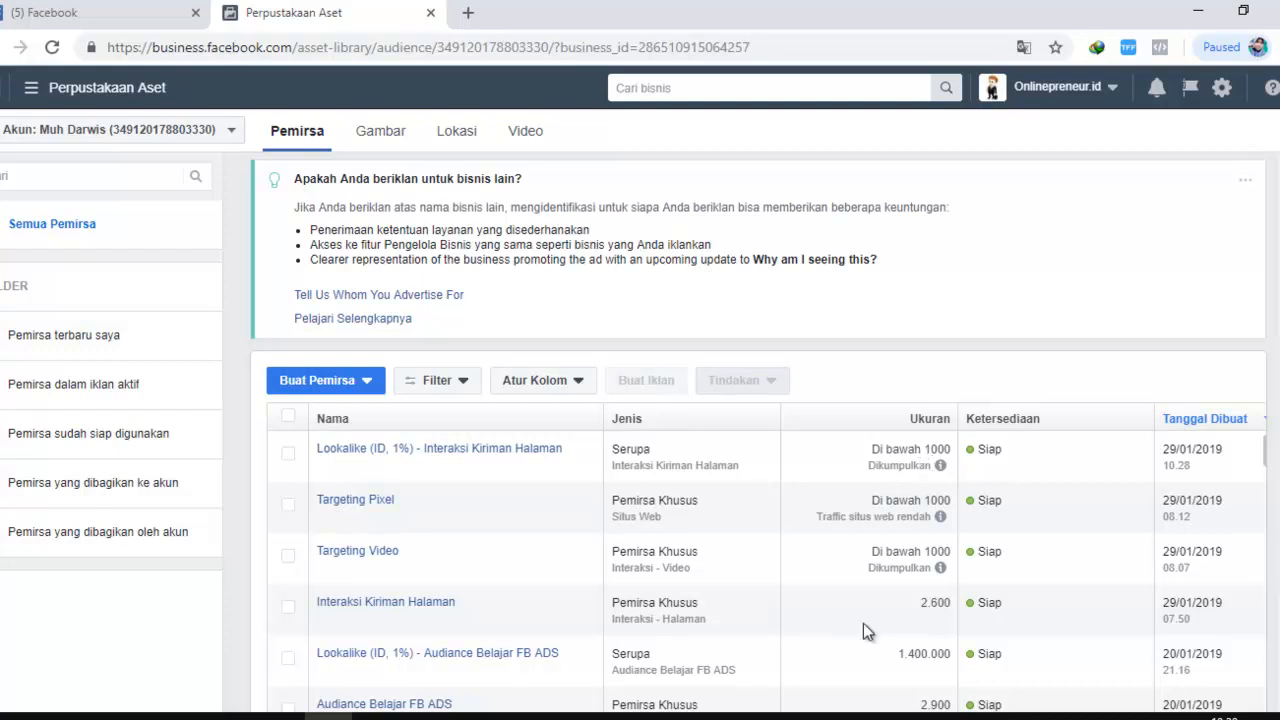
pyautogui.scroll(-10, 739, 601)
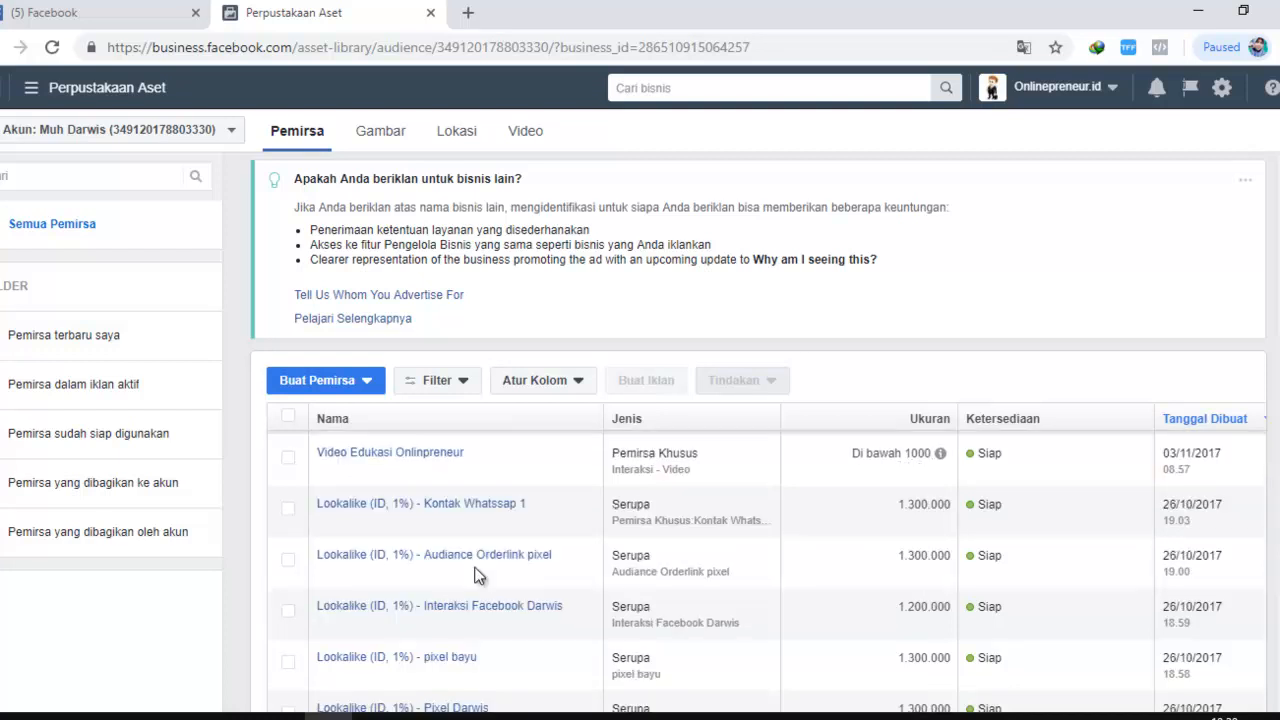
pyautogui.moveTo(475, 558)
pyautogui.scroll(-5, 891, 569)
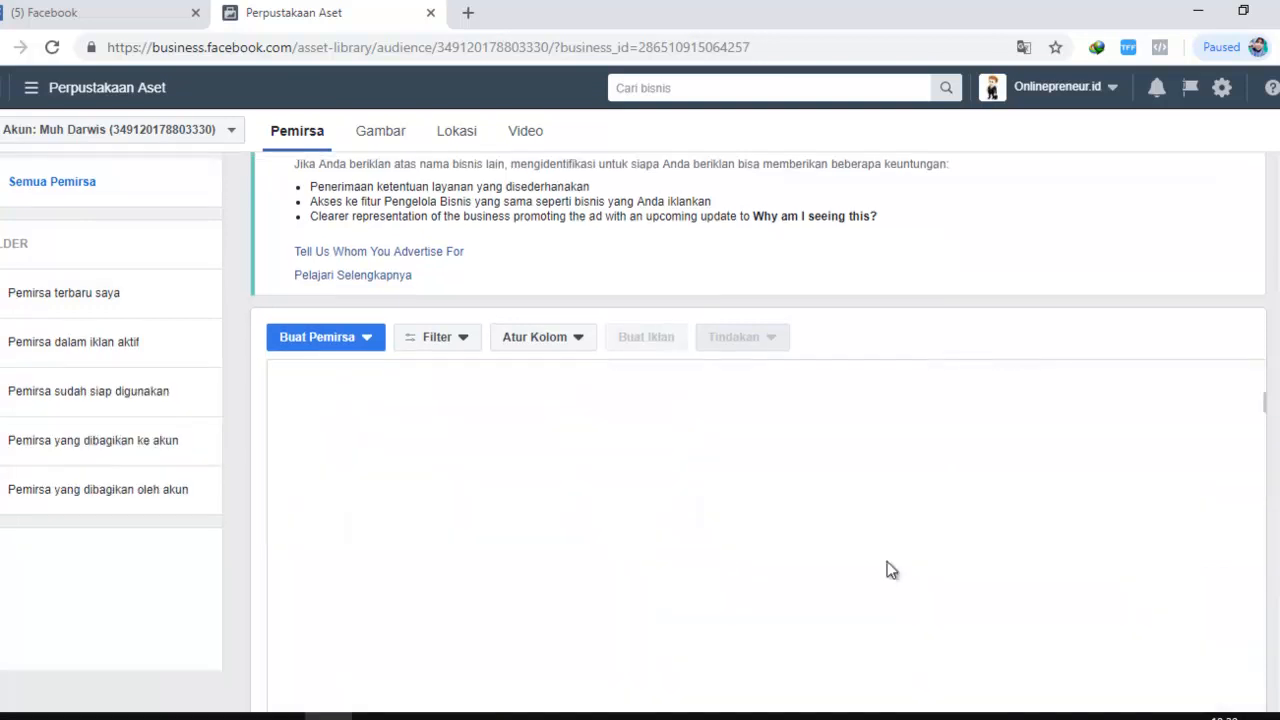
pyautogui.scroll(-1, 449, 410)
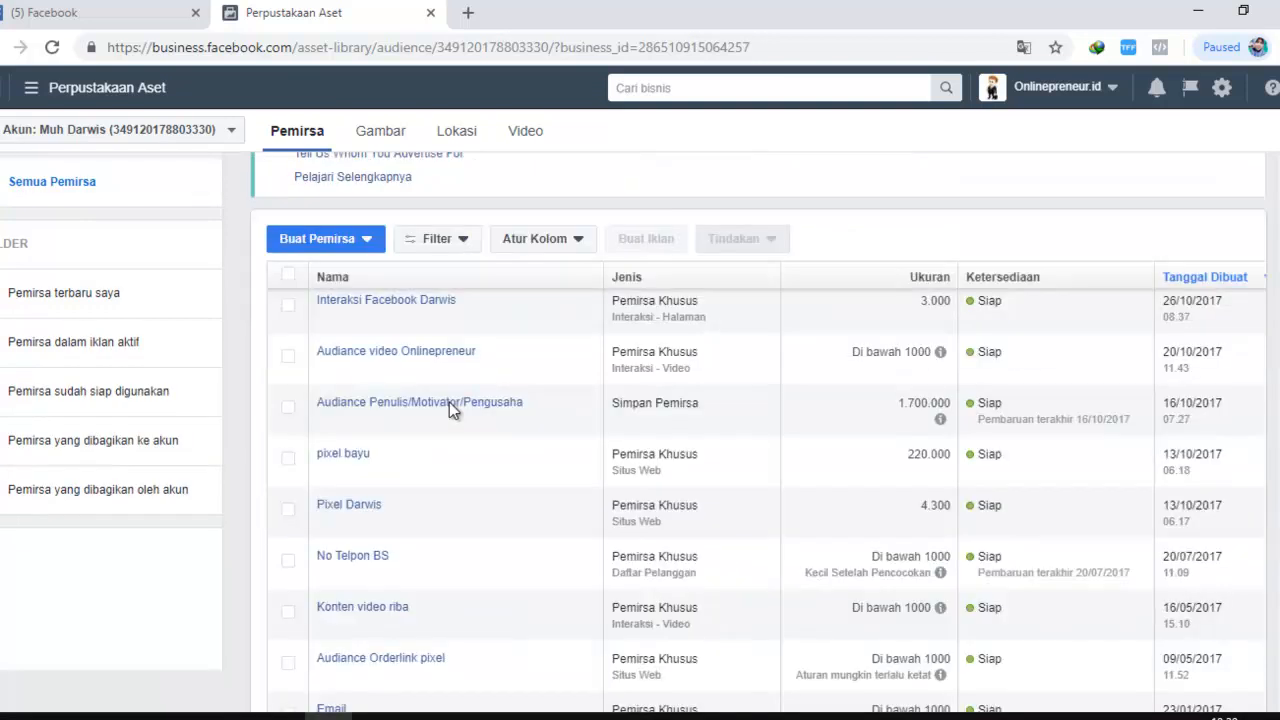
pyautogui.scroll(10, 449, 402)
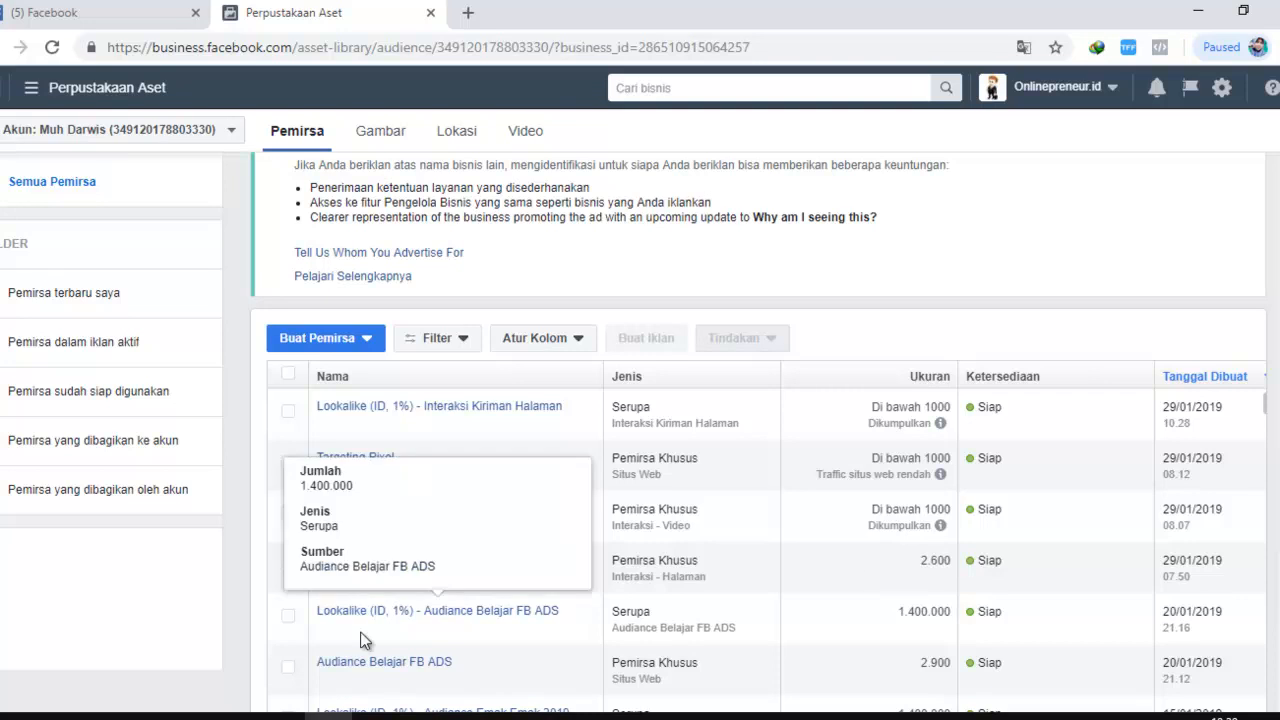
# Compare the size of the Audiance Belajar FB ADS audience with the size of its 1% Indonesian lookalike
pyautogui.moveTo(381, 670)
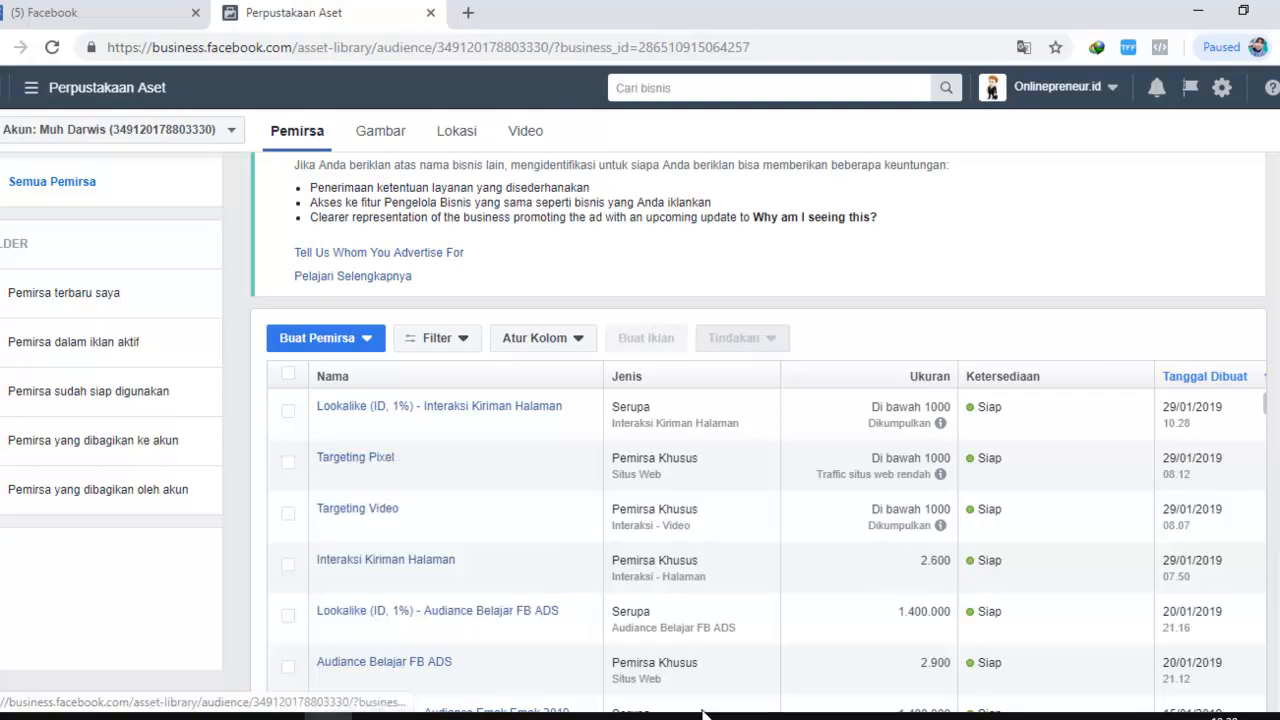
pyautogui.click(924, 665)
pyautogui.moveTo(924, 665); pyautogui.dragTo(953, 666)
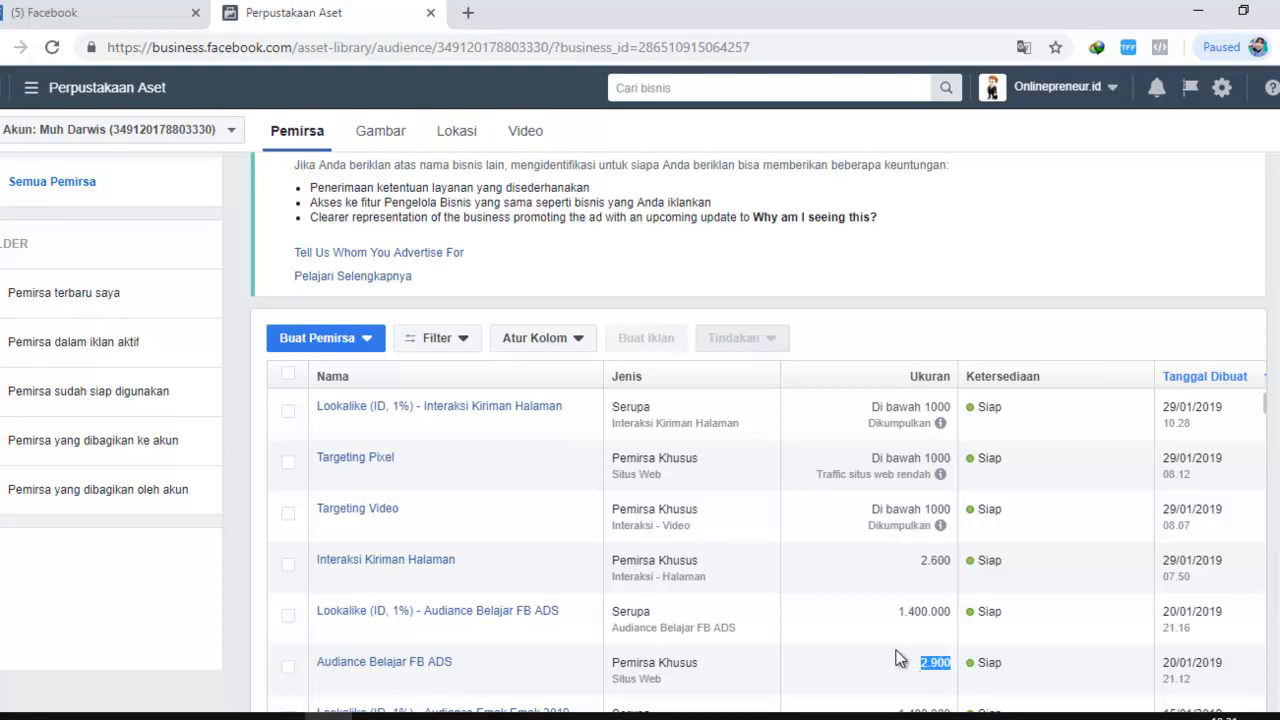
pyautogui.click(942, 661)
pyautogui.click(920, 661)
pyautogui.moveTo(920, 664); pyautogui.dragTo(953, 670)
pyautogui.moveTo(897, 612); pyautogui.dragTo(954, 622)
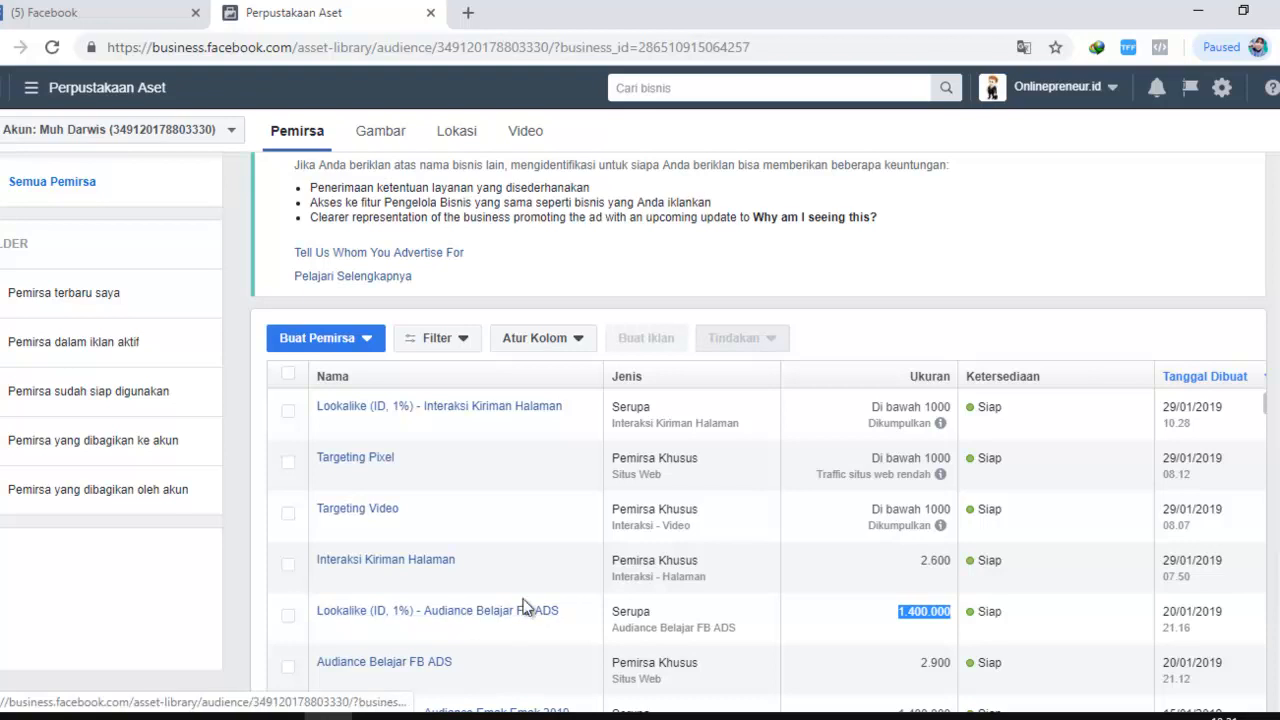
pyautogui.moveTo(524, 607)
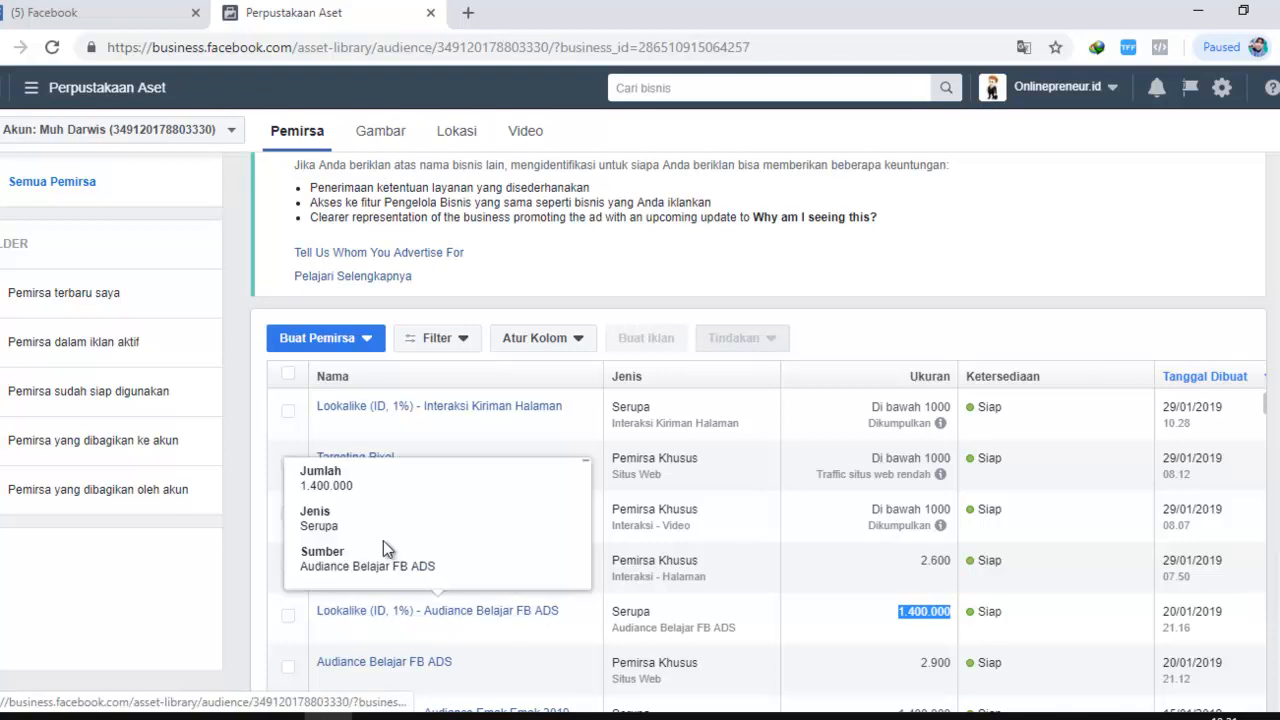
# Start an ad from the Lookalike (ID, 1%) - Audiance Belajar FB ADS audience and continue with the Lalu Lintas Kunjungan objective
pyautogui.click(288, 617)
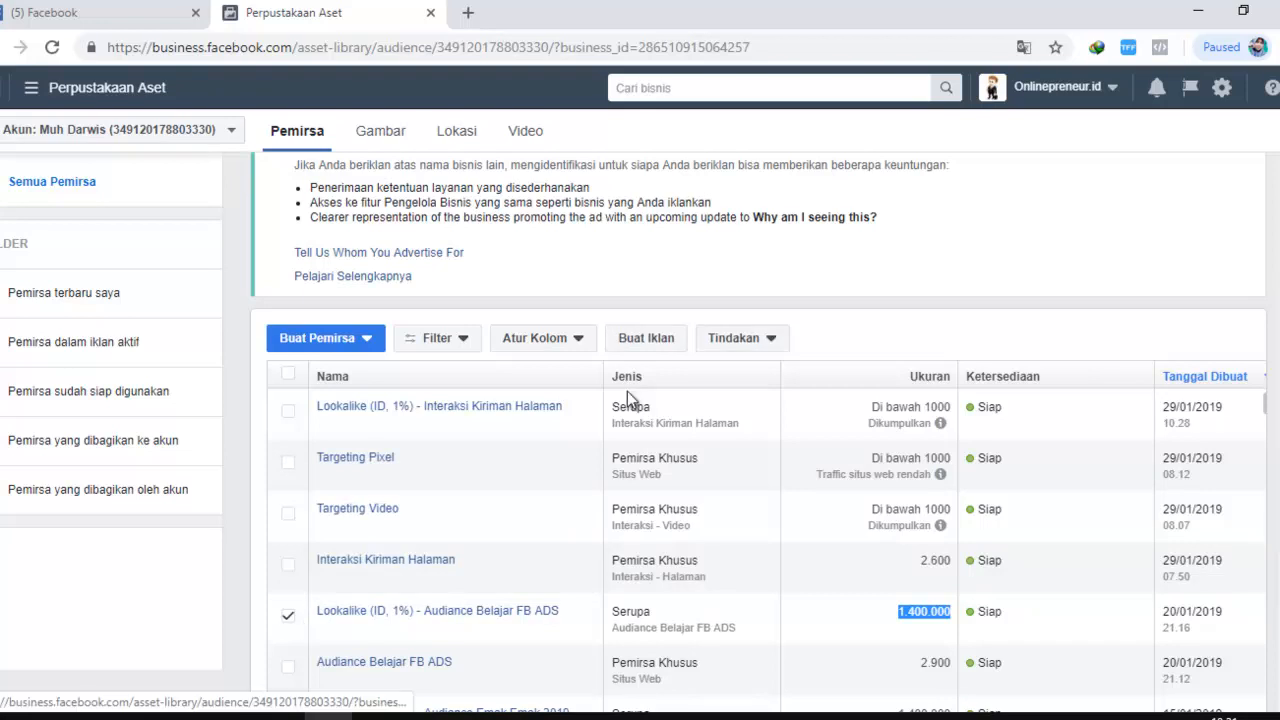
pyautogui.click(646, 338)
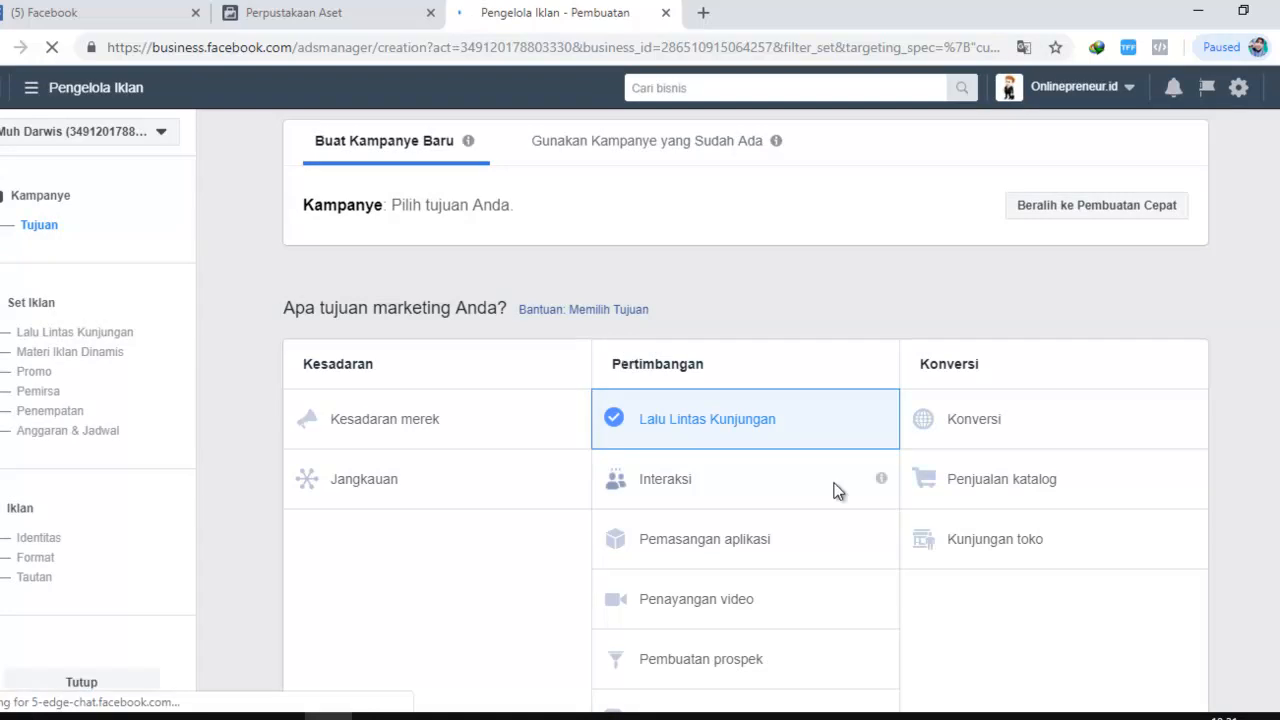
pyautogui.scroll(-1, 690, 440)
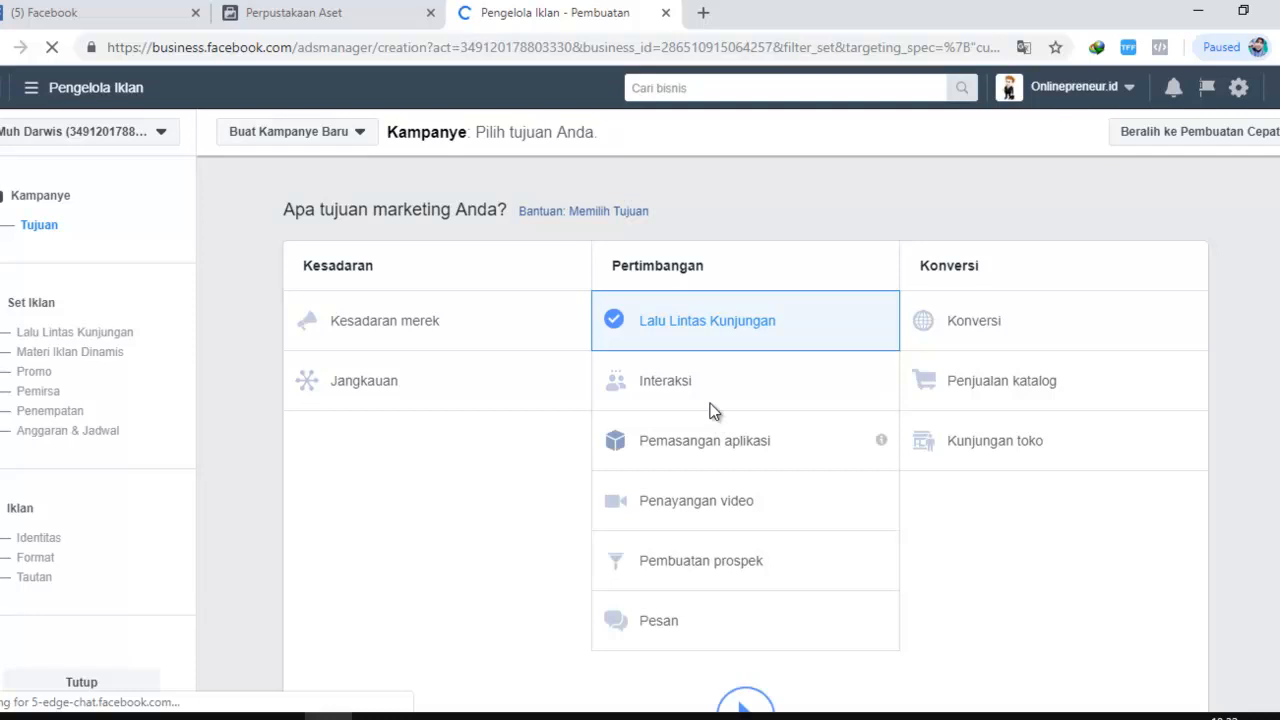
pyautogui.scroll(-2, 712, 418)
pyautogui.scroll(-3, 715, 424)
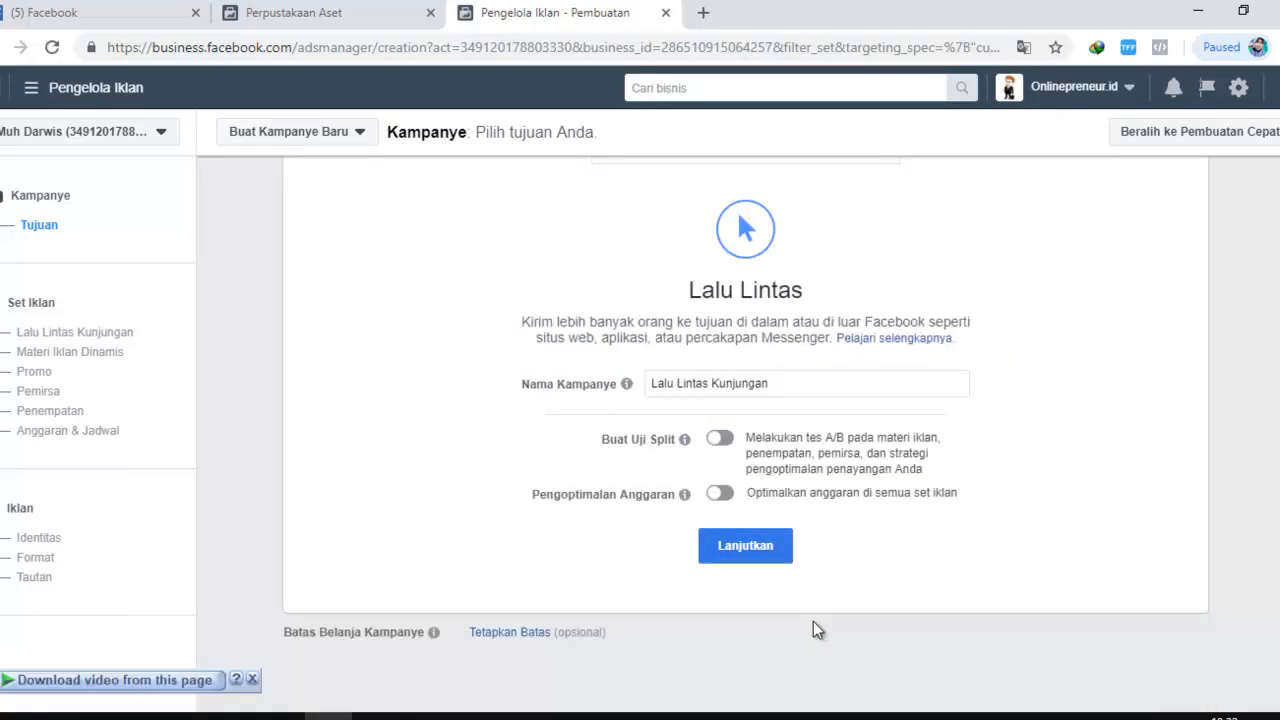
pyautogui.press('Return')
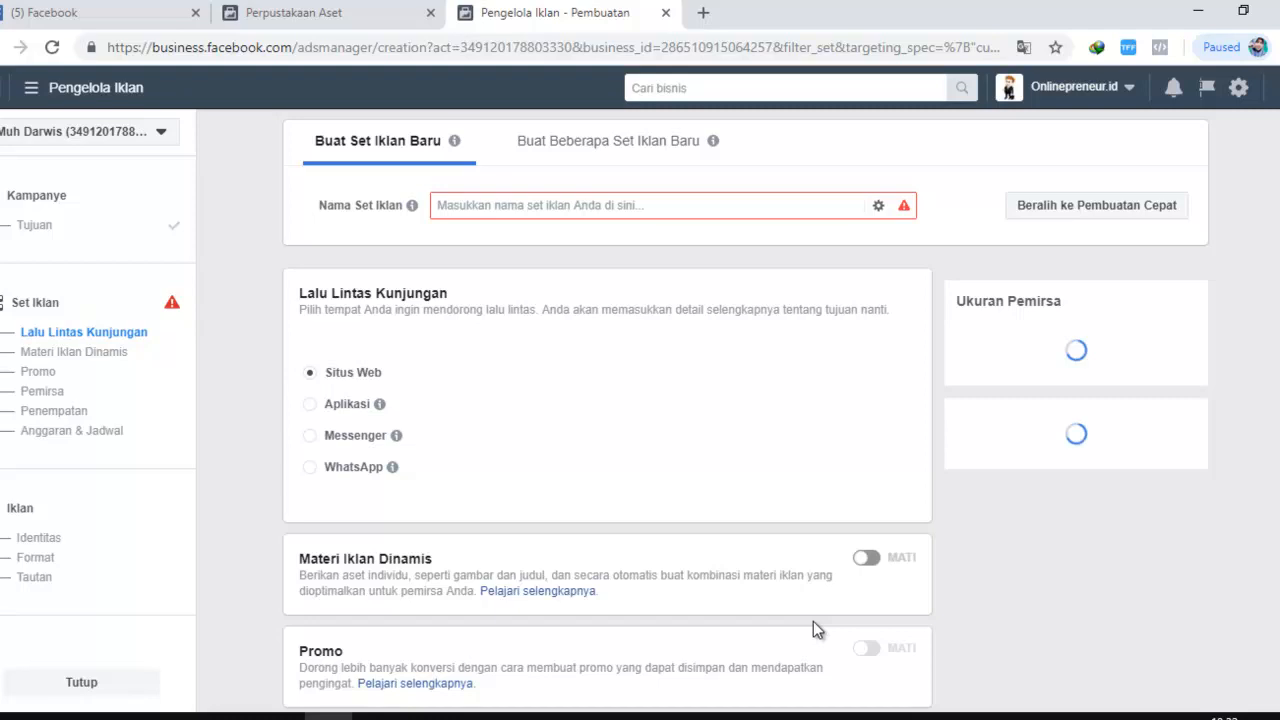
# Review the new ad set's audience section and the lookalike audiences available for it
pyautogui.scroll(-2, 813, 621)
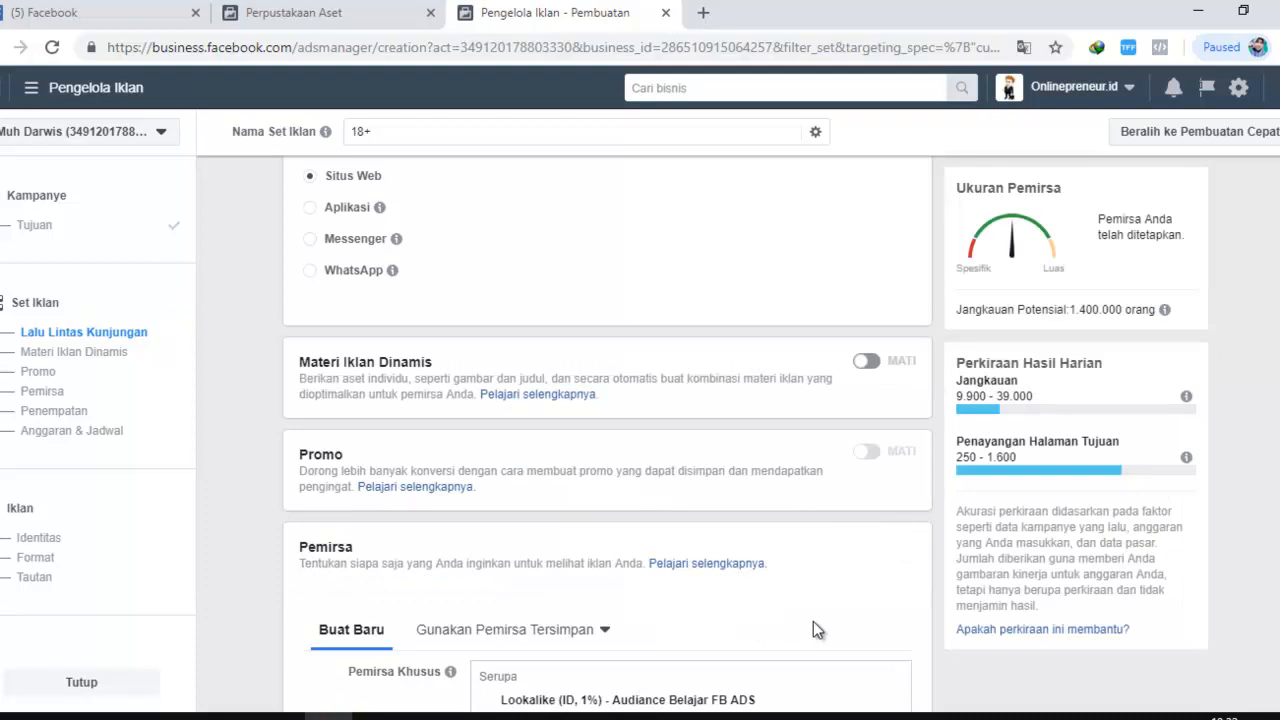
pyautogui.scroll(-3, 813, 621)
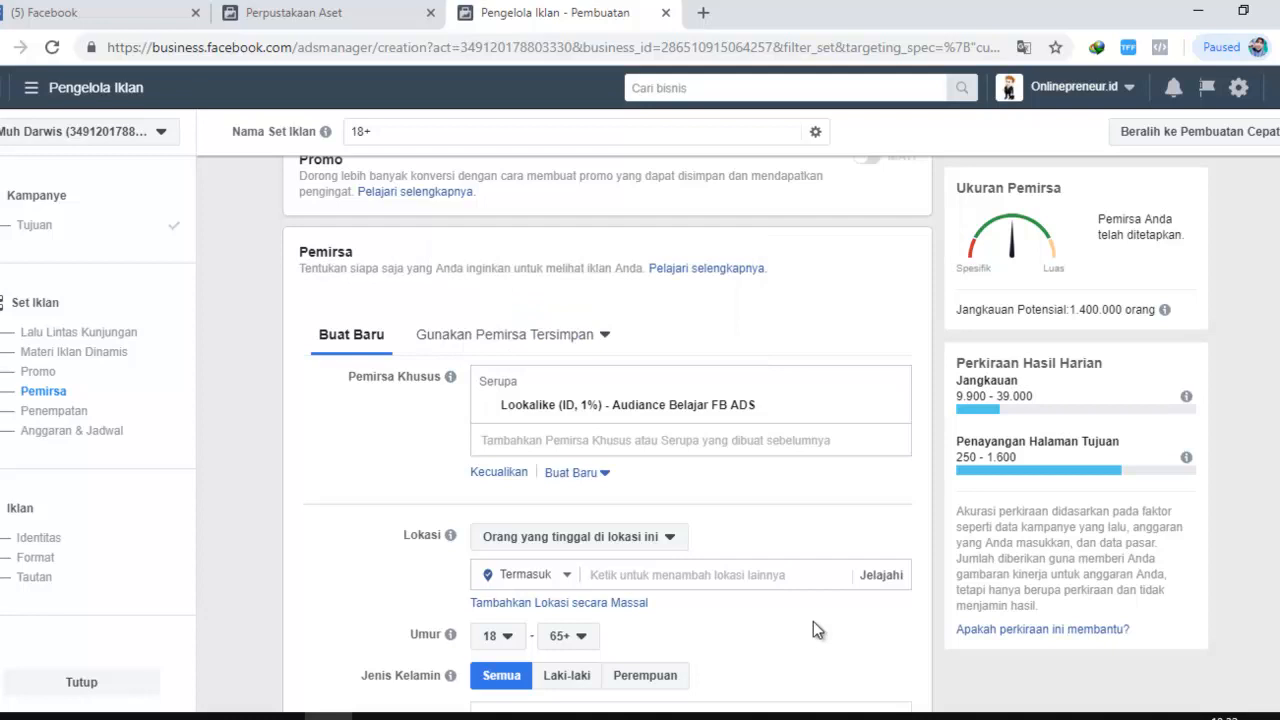
pyautogui.scroll(-1, 813, 622)
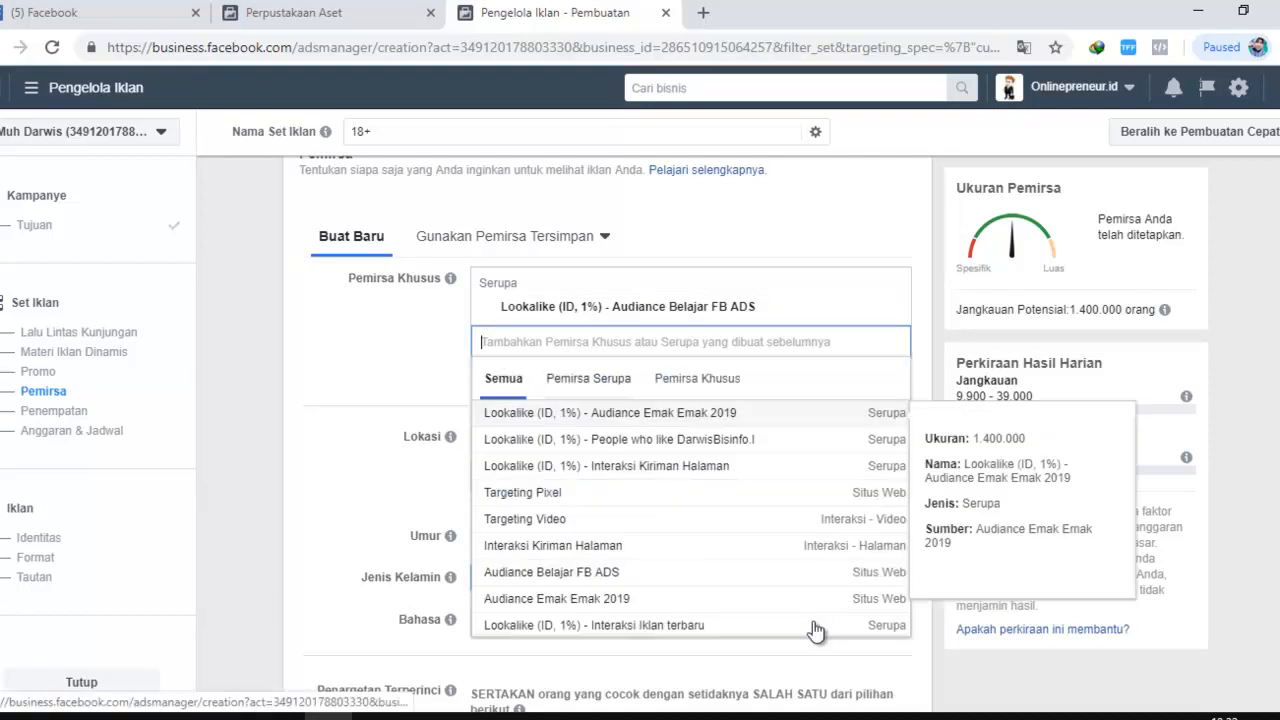
pyautogui.click(589, 379)
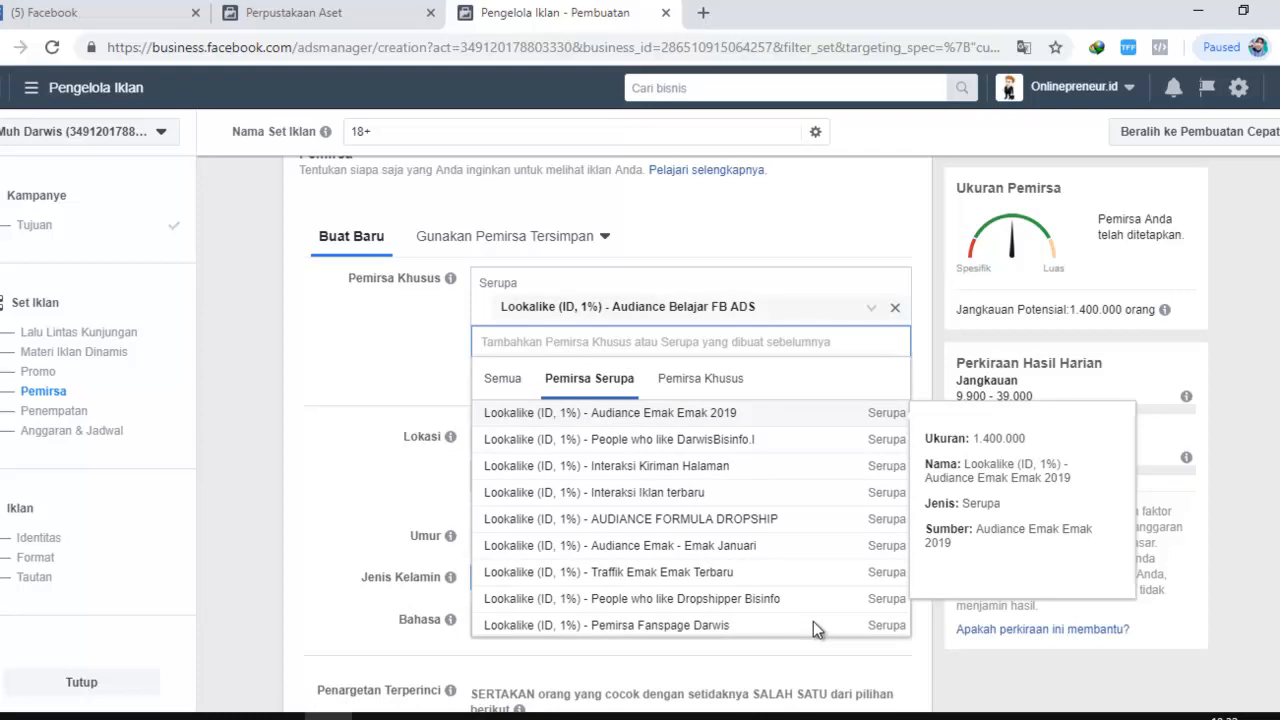
pyautogui.press('Escape')
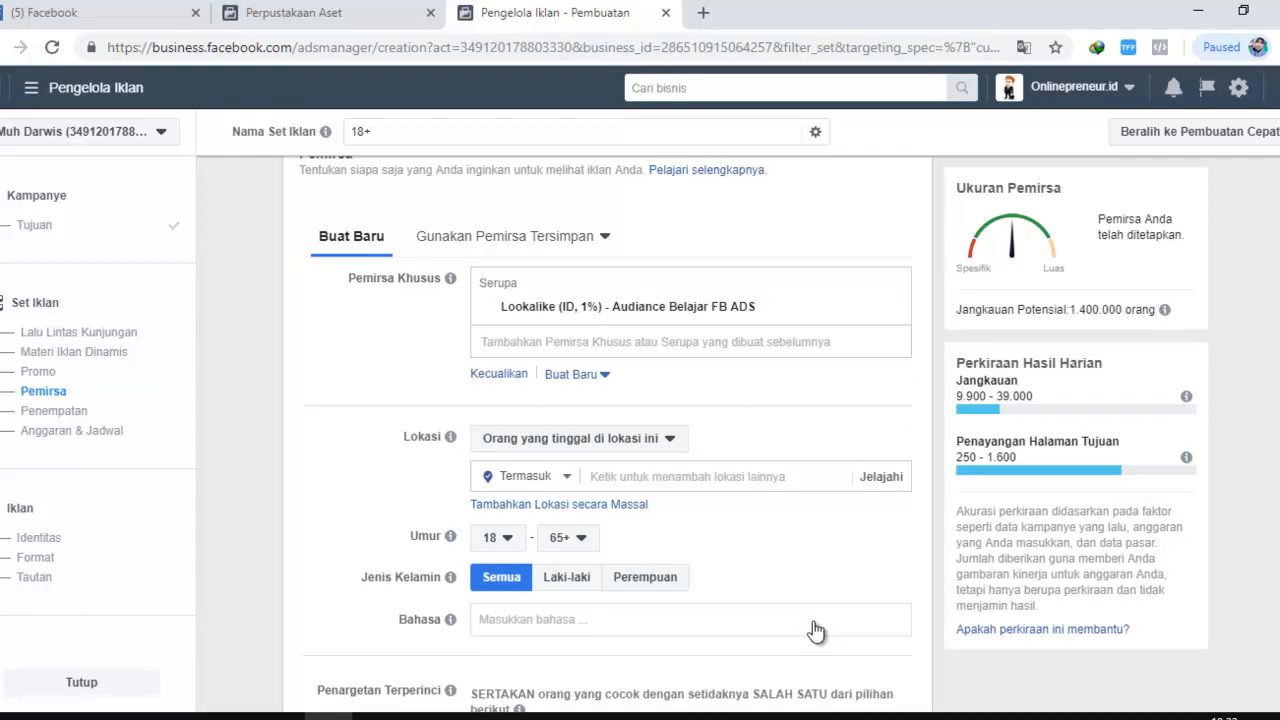
# Set the ad set's target age range to 24 to 35
pyautogui.click(498, 538)
pyautogui.scroll(-1, 509, 418)
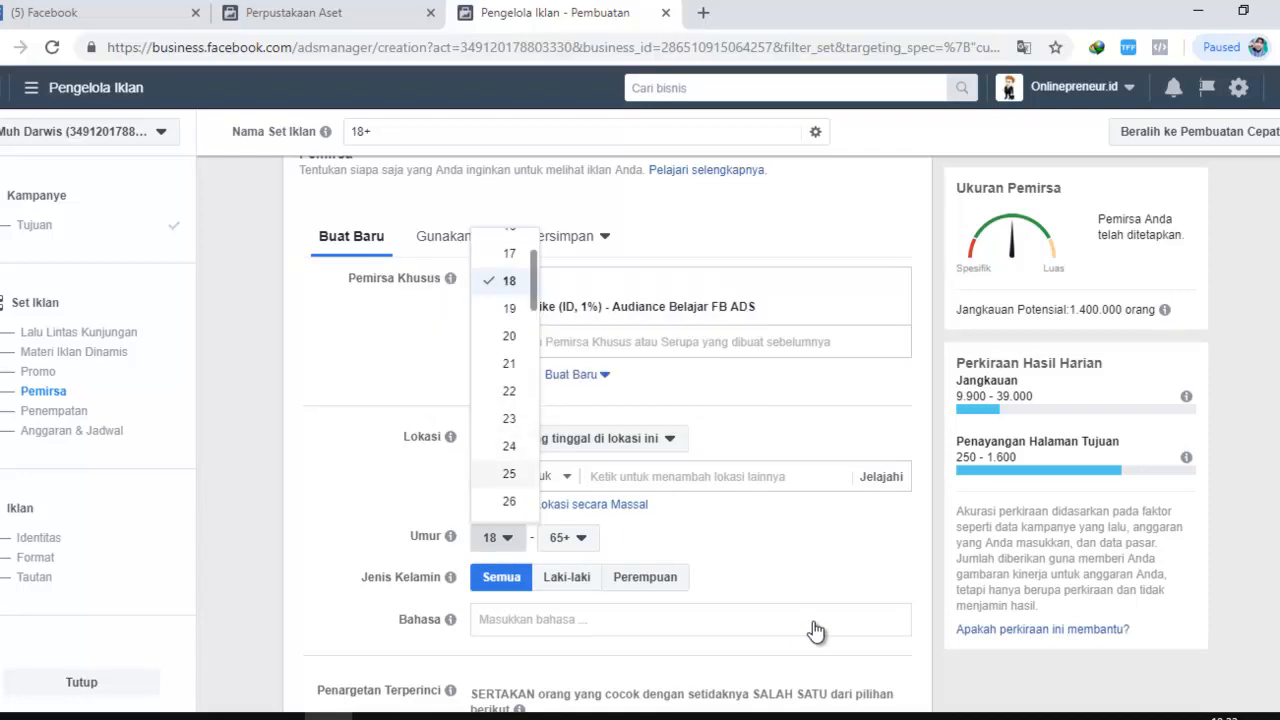
pyautogui.press('Return')
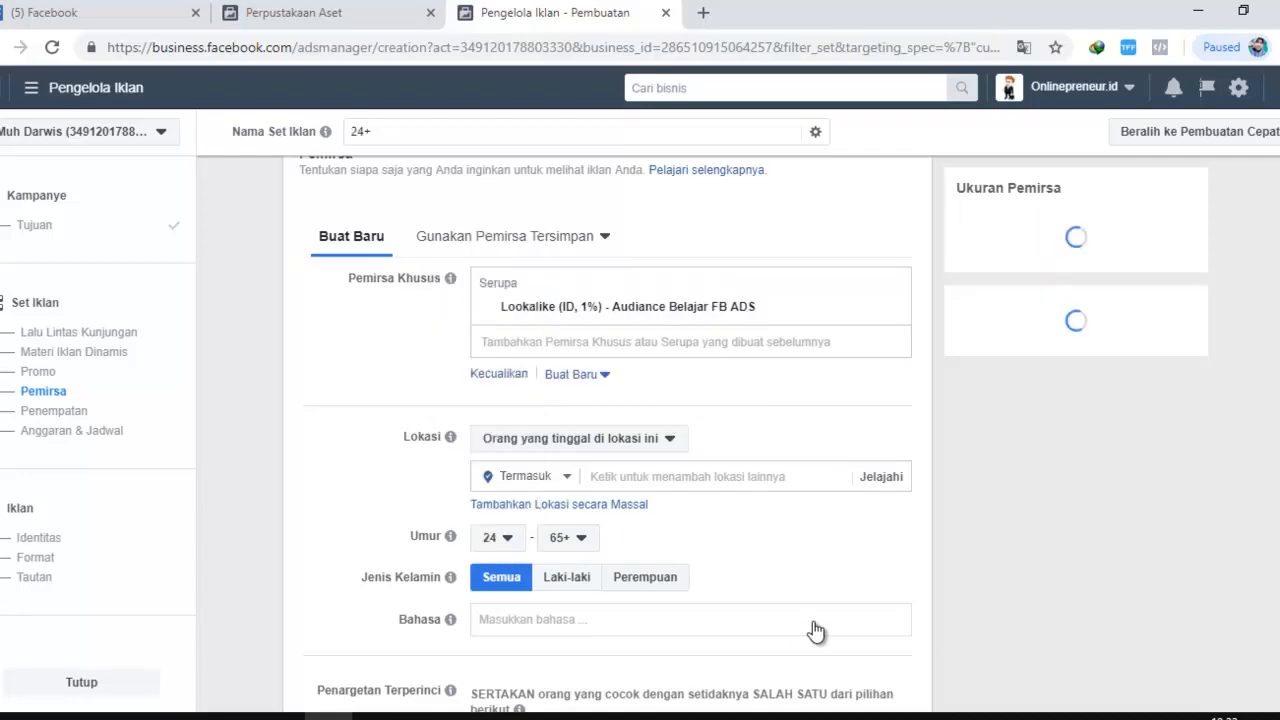
pyautogui.click(568, 538)
pyautogui.scroll(7, 576, 387)
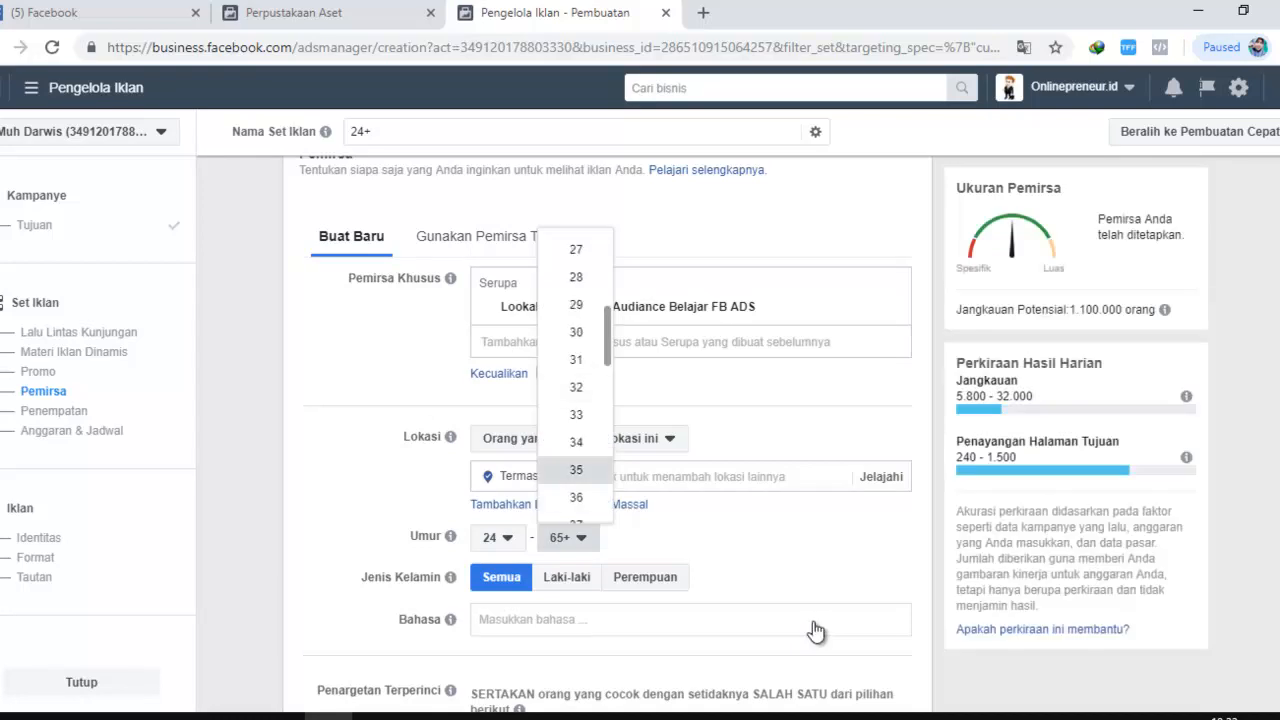
pyautogui.click(576, 469)
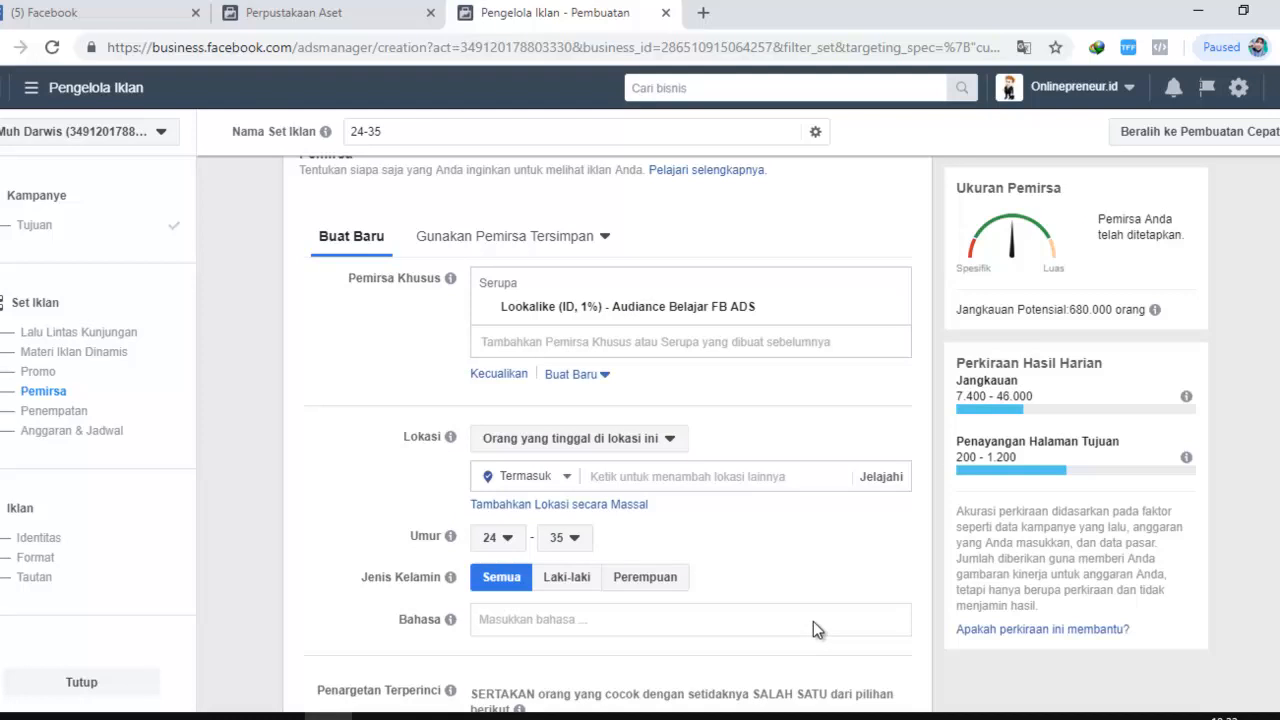
# Add the country Indonesia as an included location for the ad set
pyautogui.scroll(-1, 813, 629)
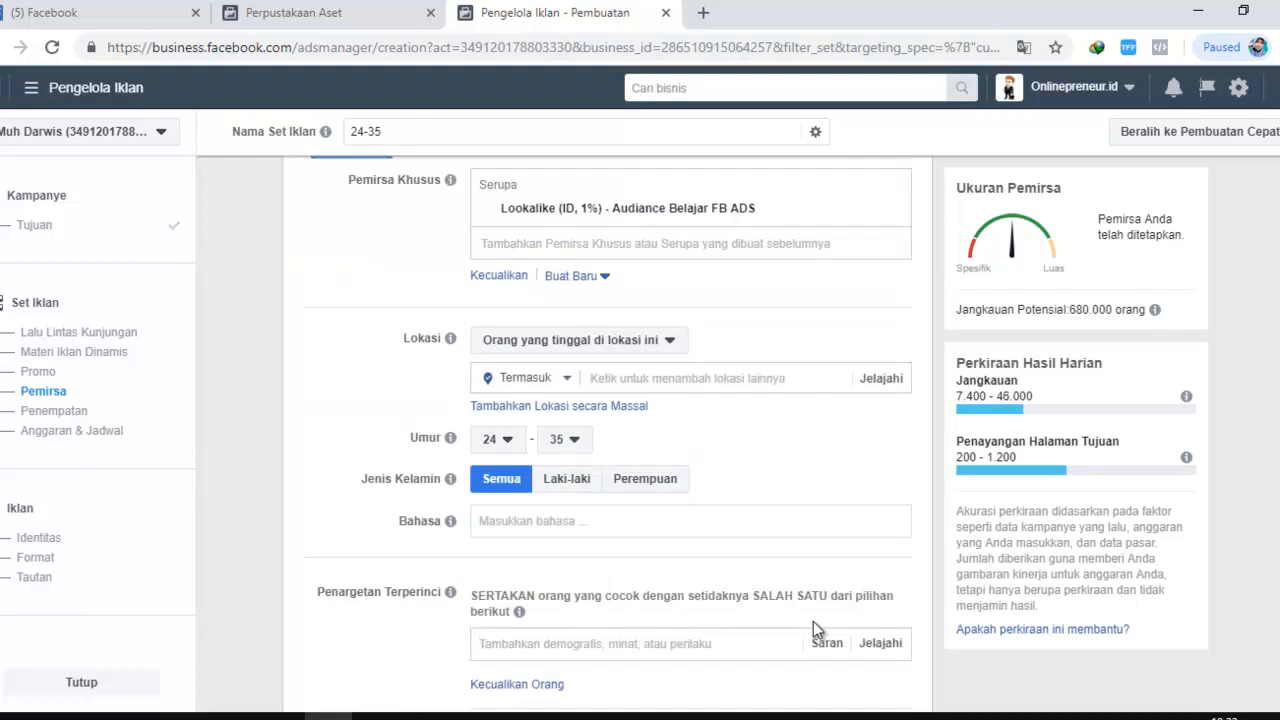
pyautogui.scroll(2, 813, 629)
pyautogui.scroll(-2, 813, 622)
pyautogui.click(815, 622)
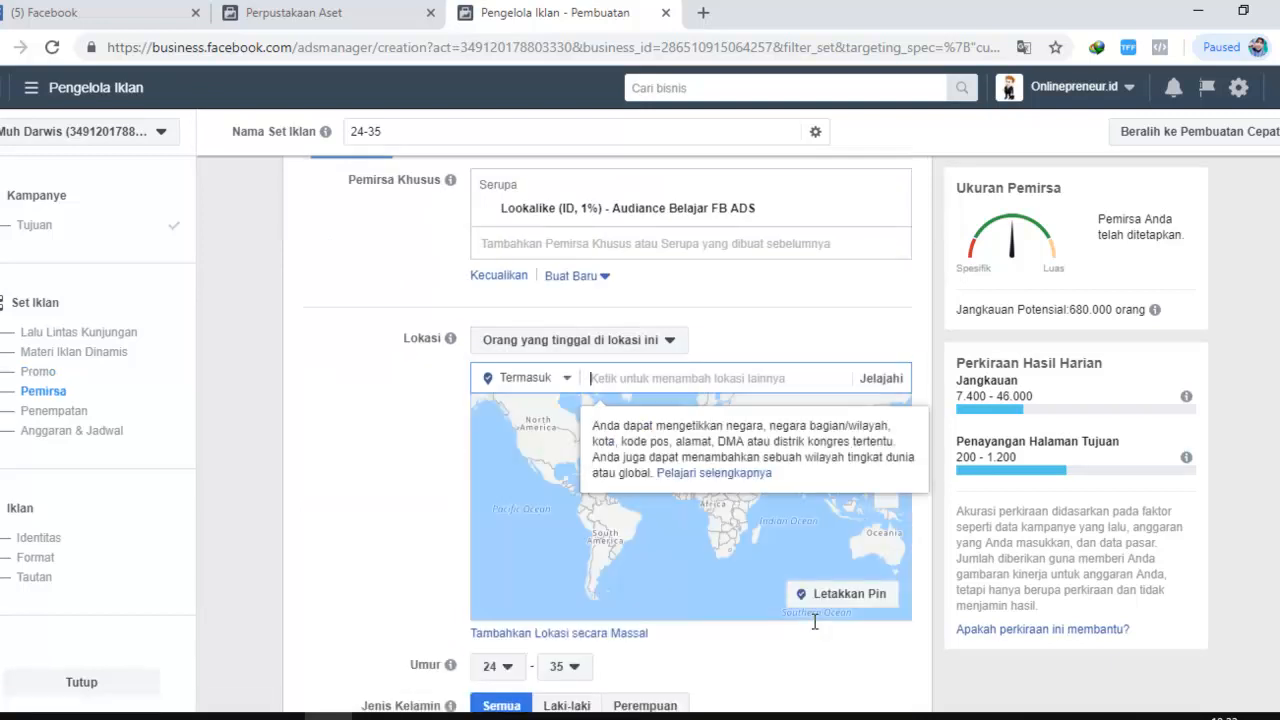
pyautogui.write('indo')
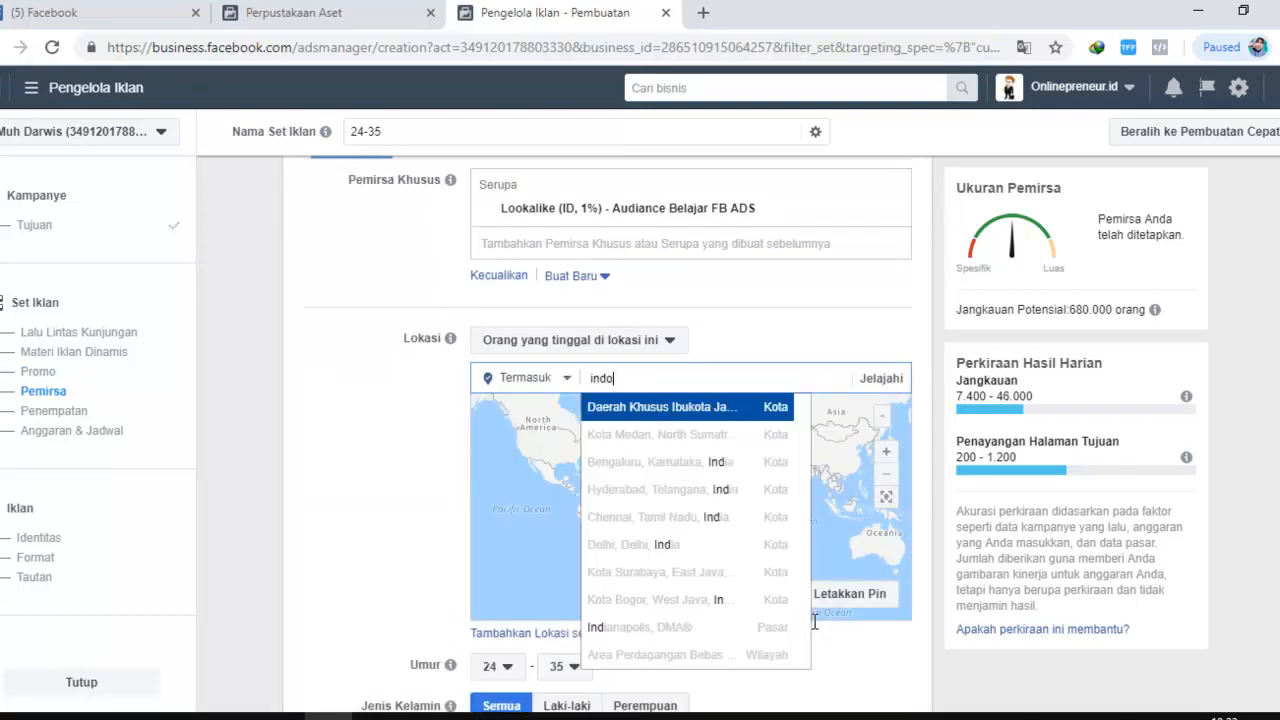
pyautogui.write('nesia')
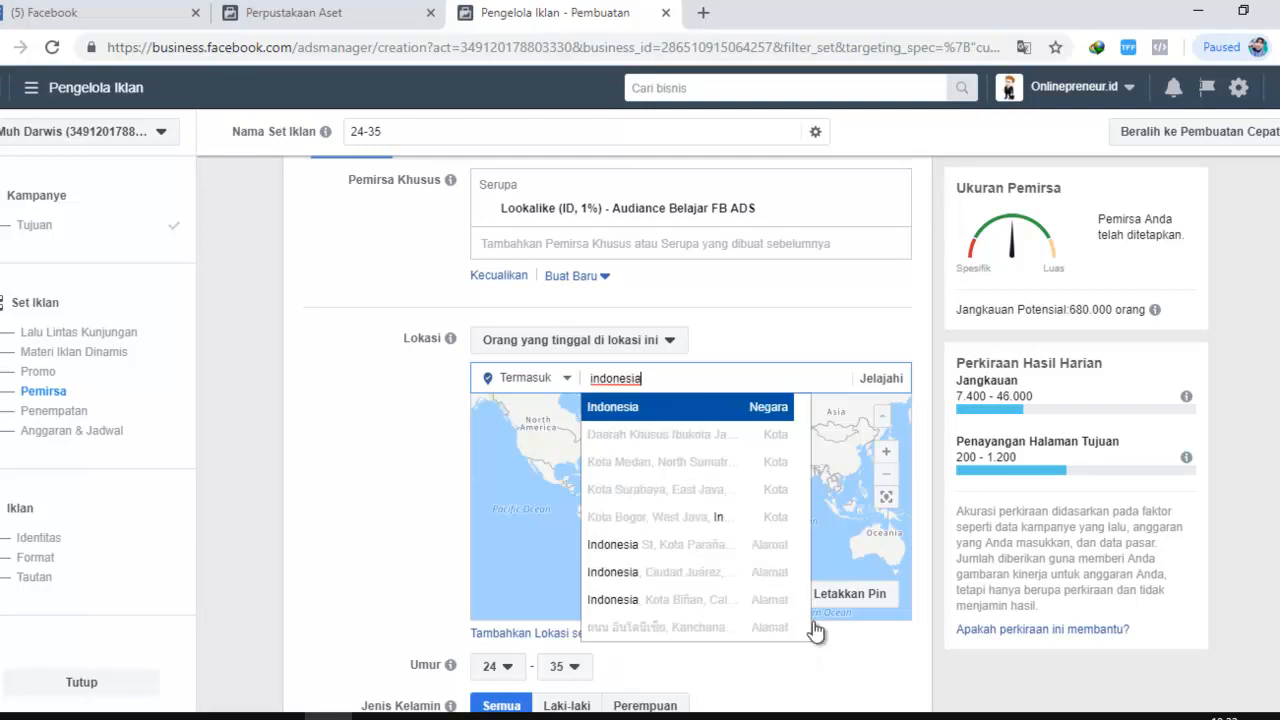
pyautogui.press('Return')
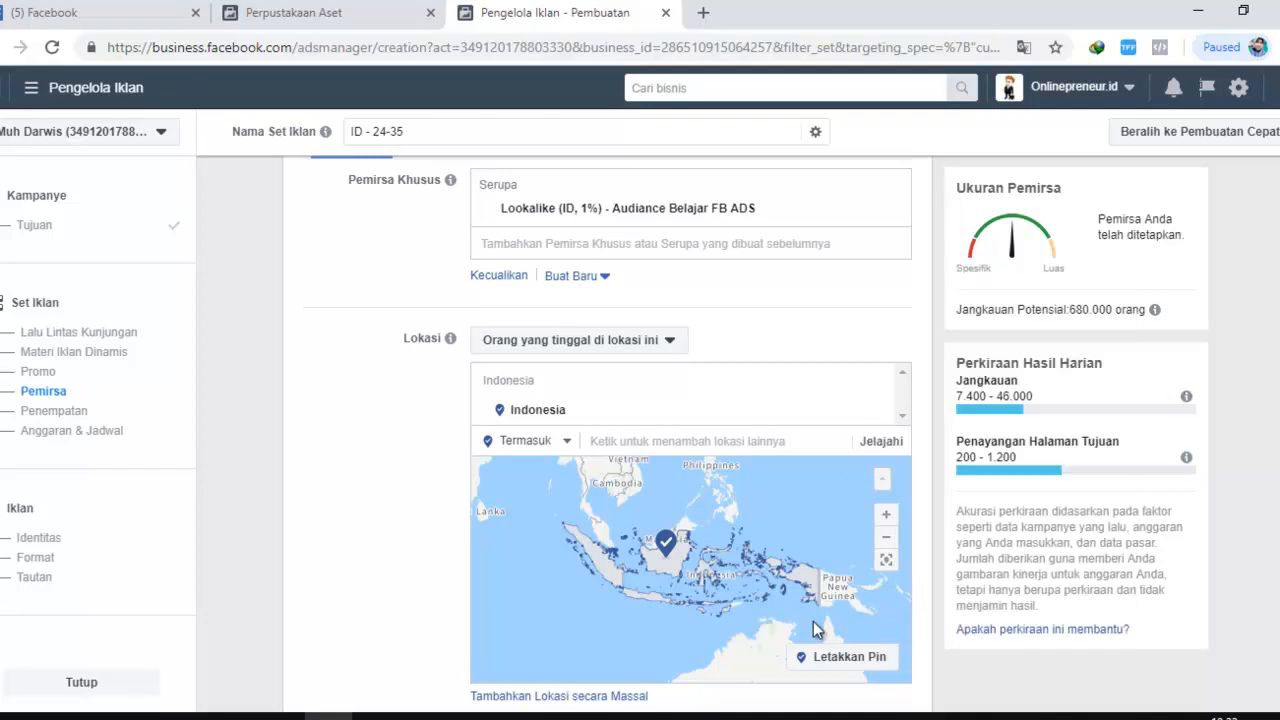
# Examine the ad set's targeting, including the custom audience, location, age range, gender, detailed targeting and estimated reach
pyautogui.scroll(2, 813, 628)
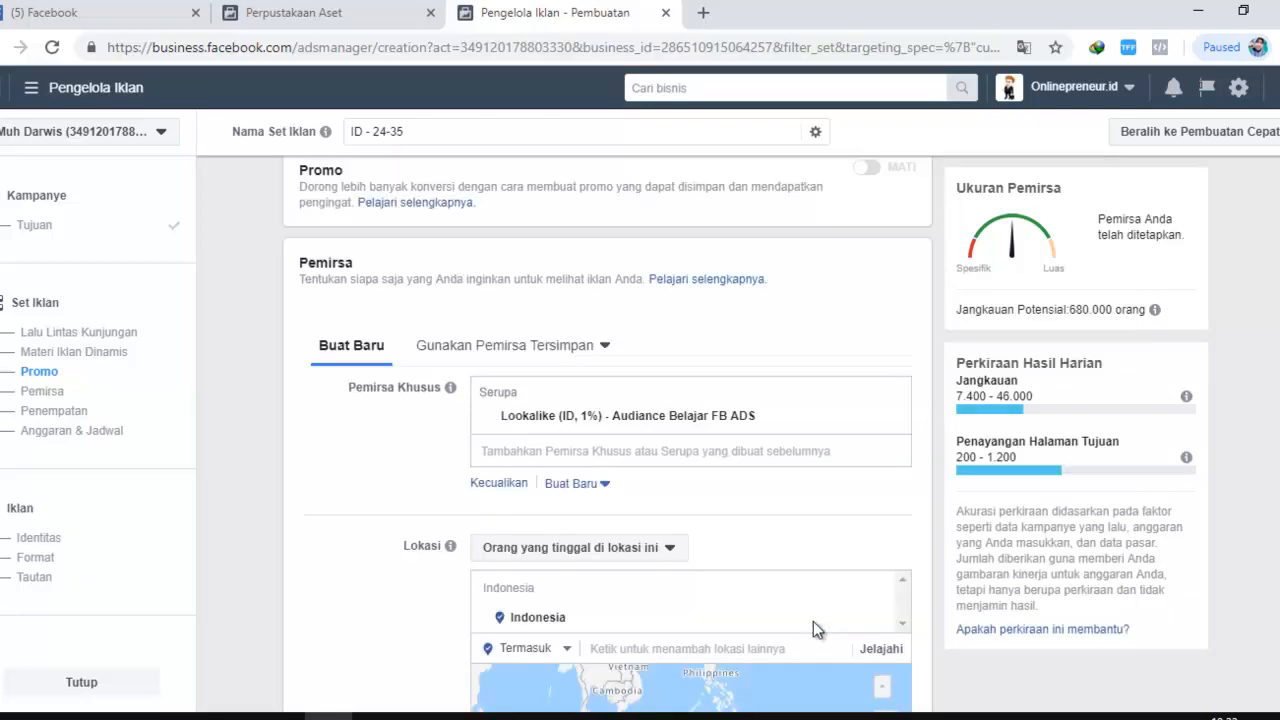
pyautogui.scroll(-5, 813, 628)
pyautogui.scroll(2, 813, 628)
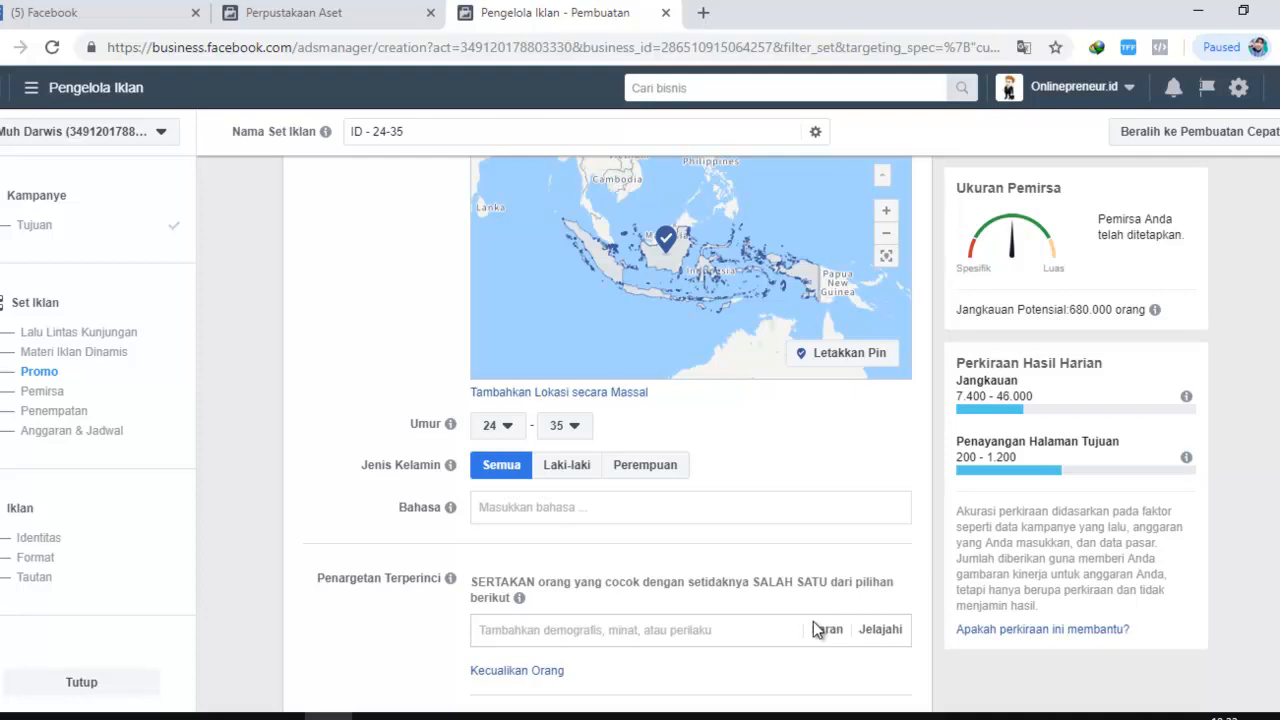
pyautogui.scroll(2, 813, 628)
pyautogui.scroll(1, 814, 622)
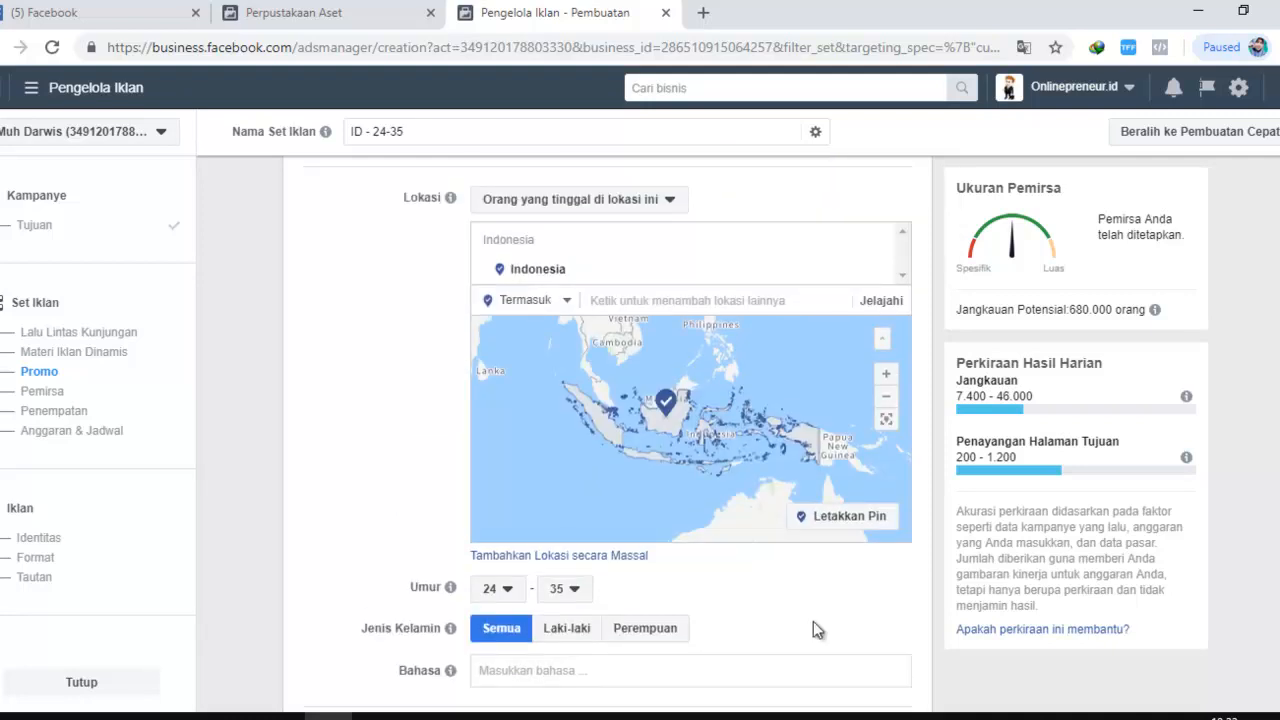
pyautogui.scroll(-5, 813, 622)
pyautogui.scroll(5, 813, 623)
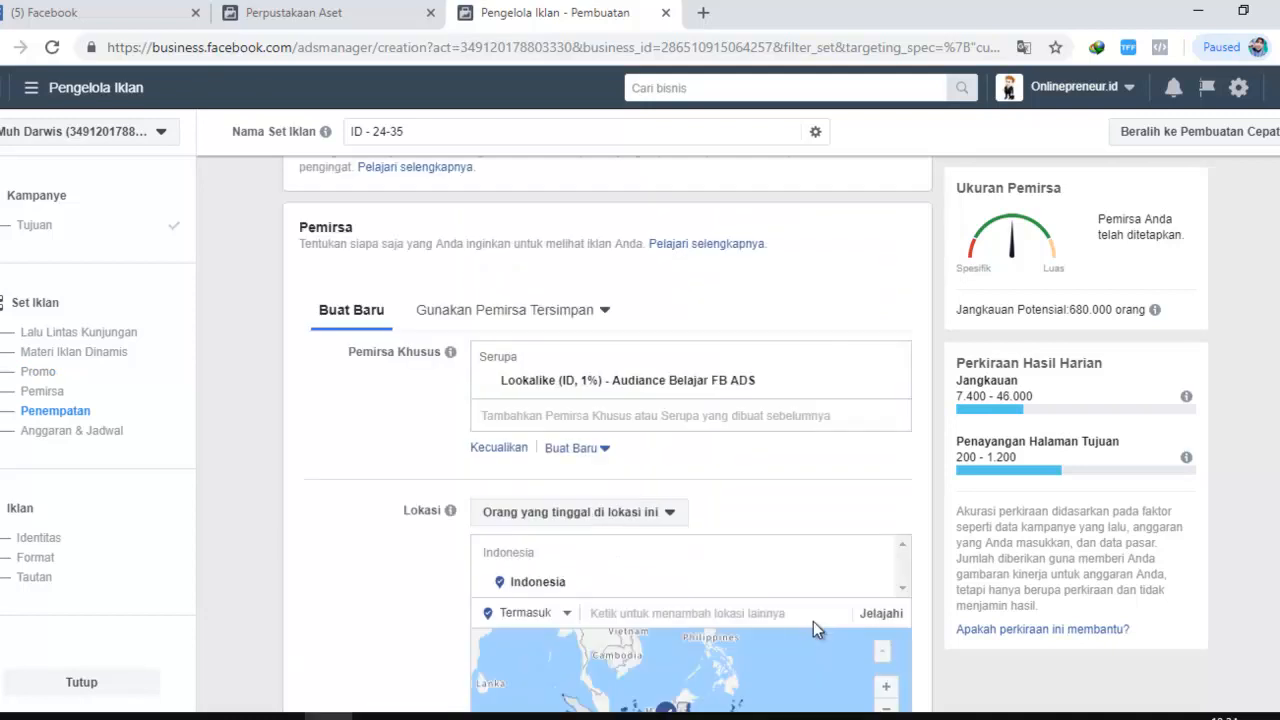
pyautogui.scroll(1, 813, 628)
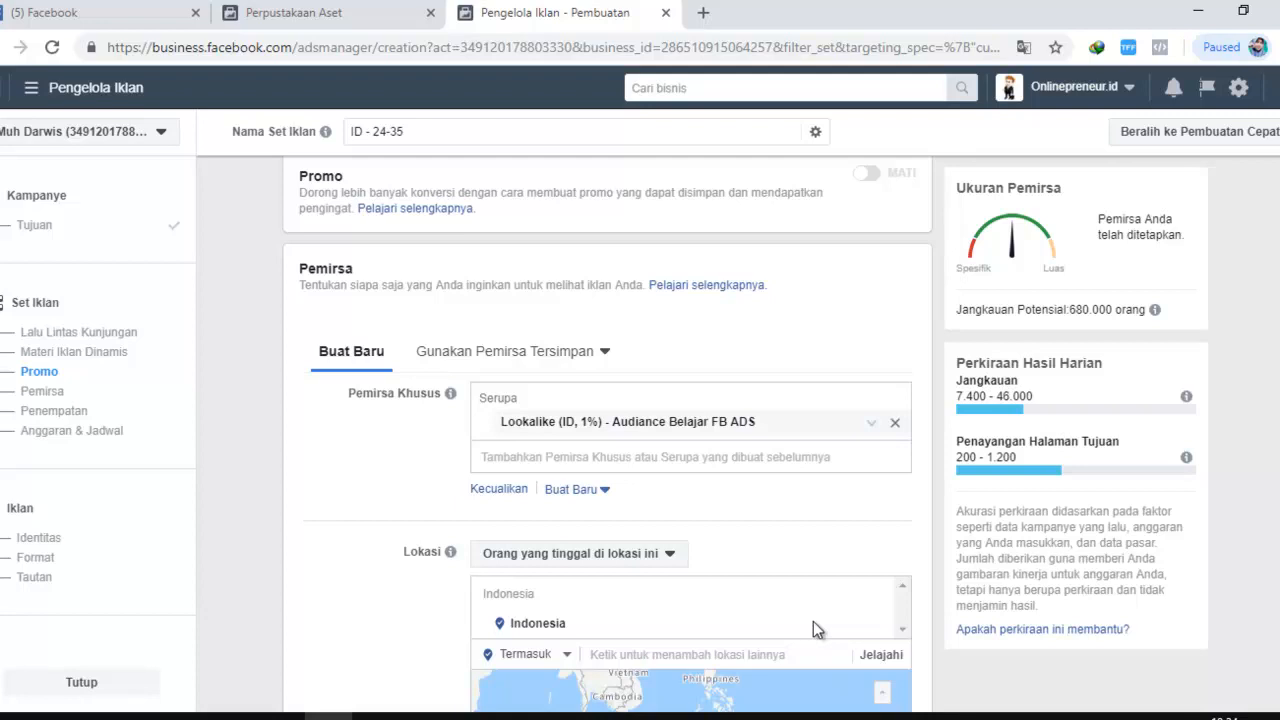
pyautogui.scroll(-2, 813, 628)
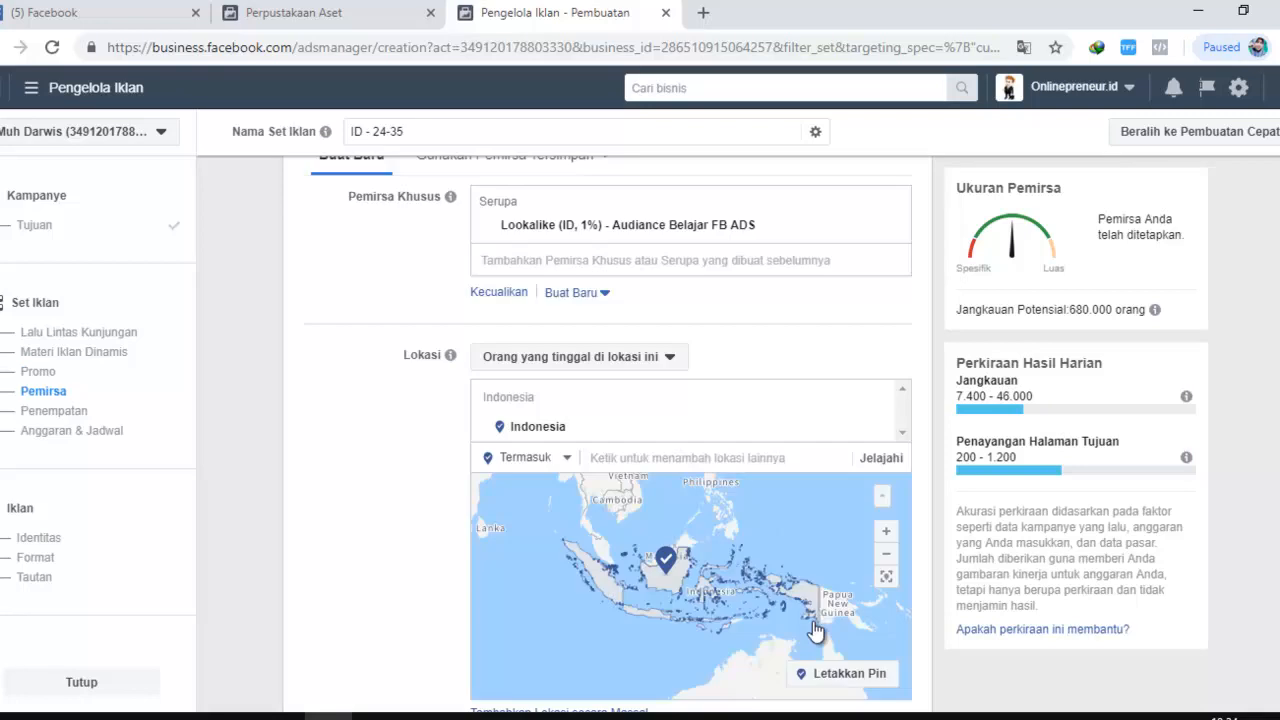
pyautogui.scroll(-3, 813, 628)
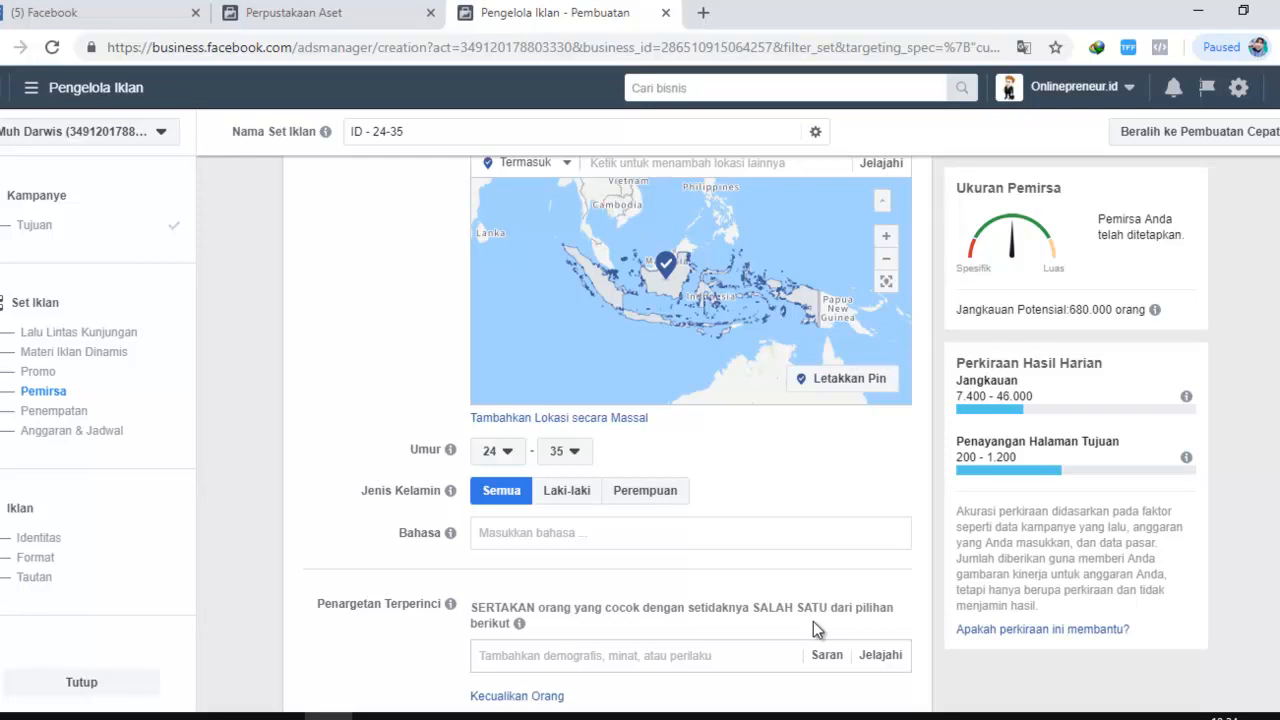
pyautogui.click(498, 451)
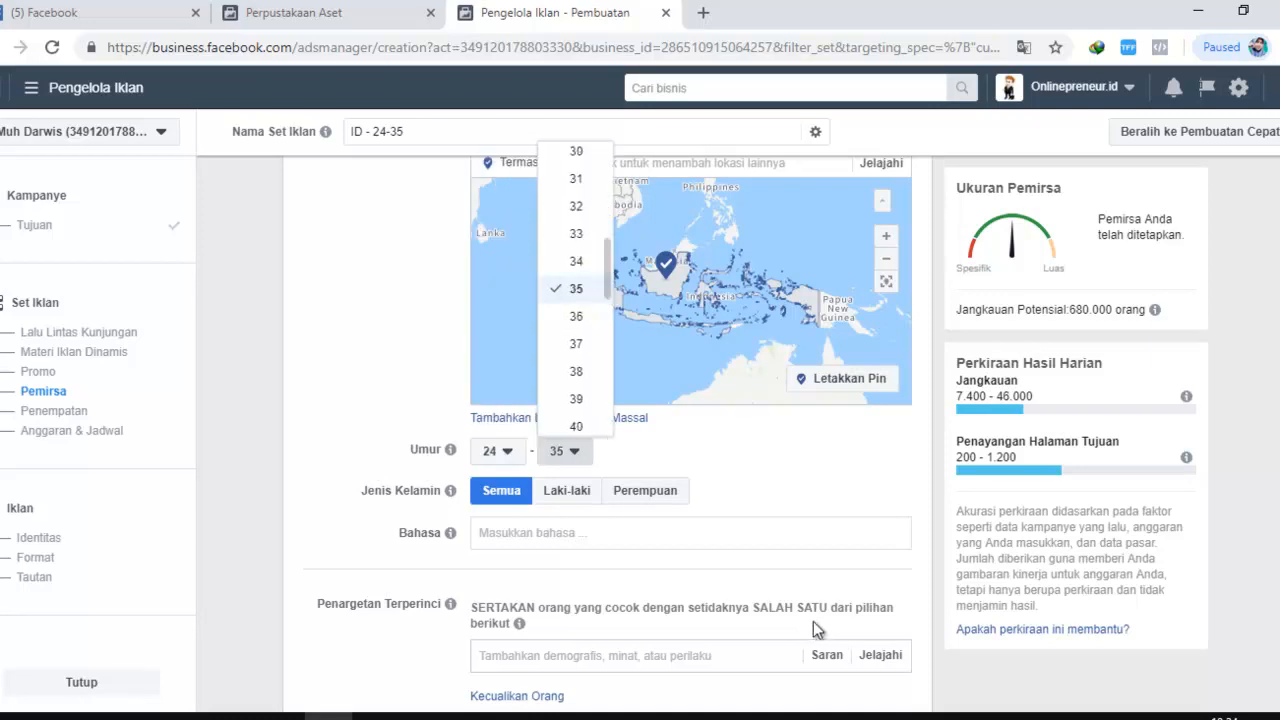
pyautogui.scroll(1, 813, 624)
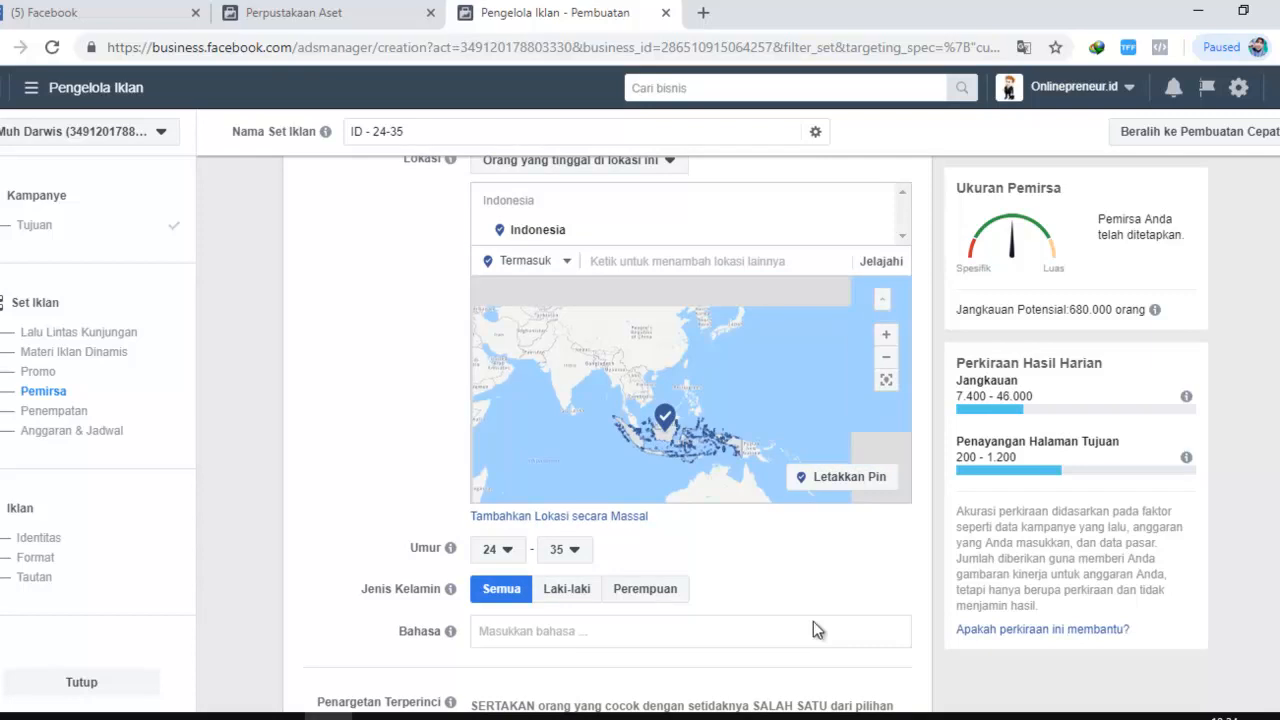
# Open the list of existing lookalike audiences that can be added to the ad set's custom audience
pyautogui.scroll(1, 813, 621)
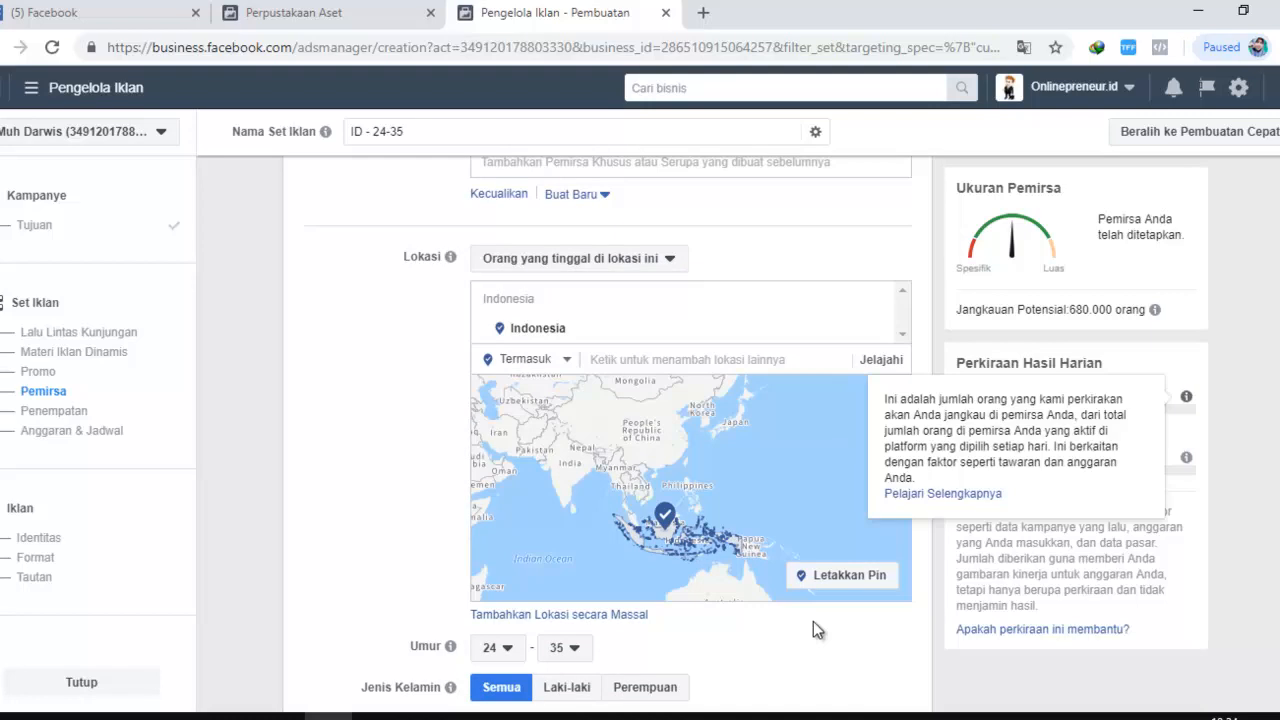
pyautogui.scroll(2, 815, 628)
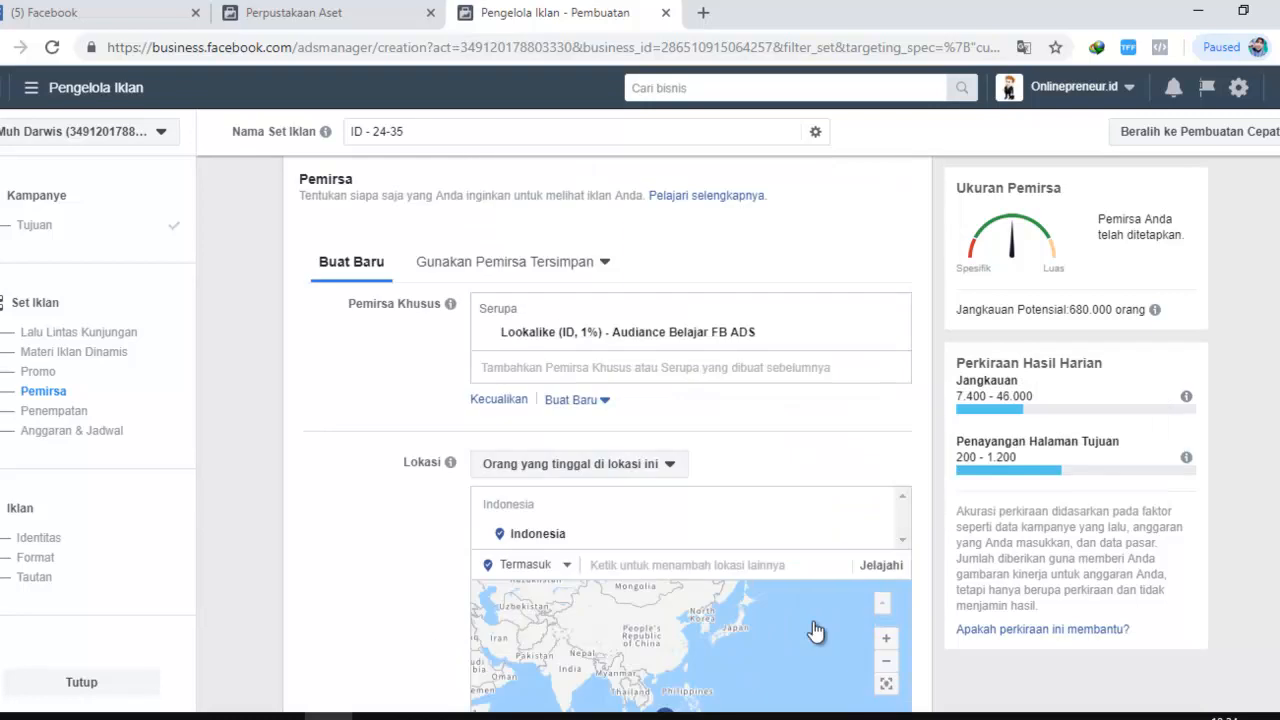
pyautogui.click(690, 367)
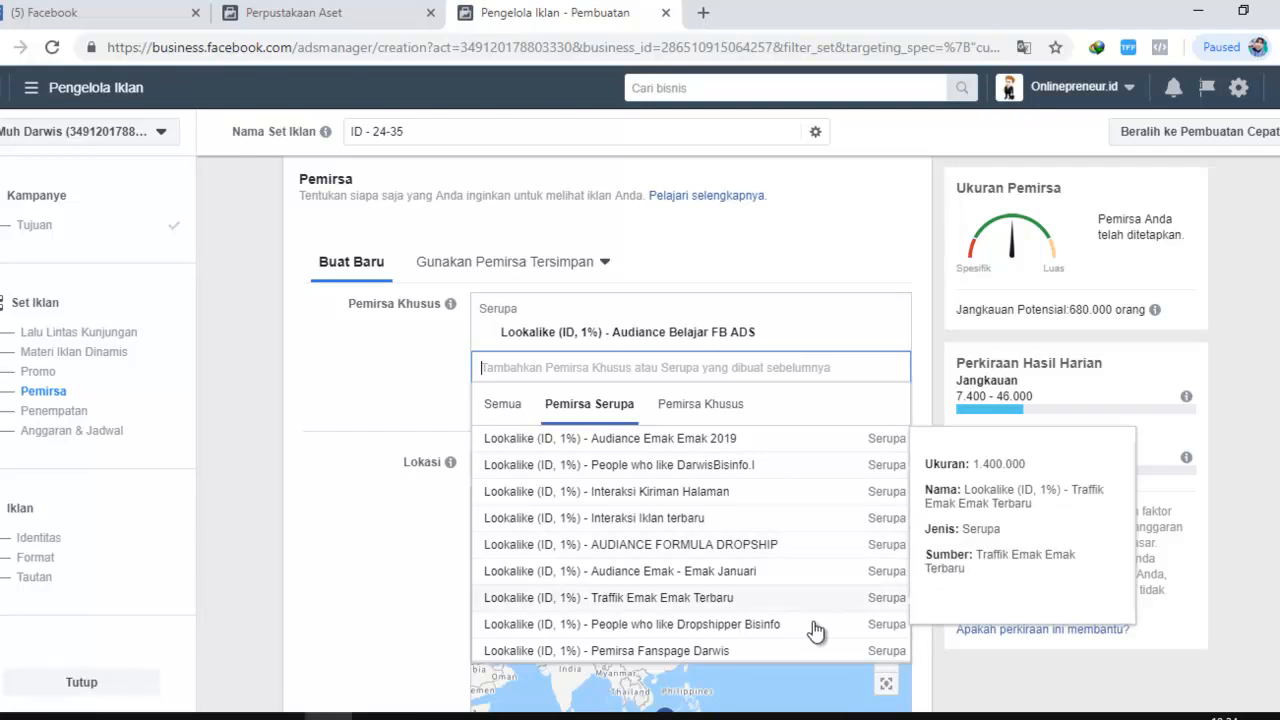
# Add the existing lookalike "Lookalike (ID, 1%) - Audience Emak Emak 2019" to the ad set's custom audience
pyautogui.press('Return')
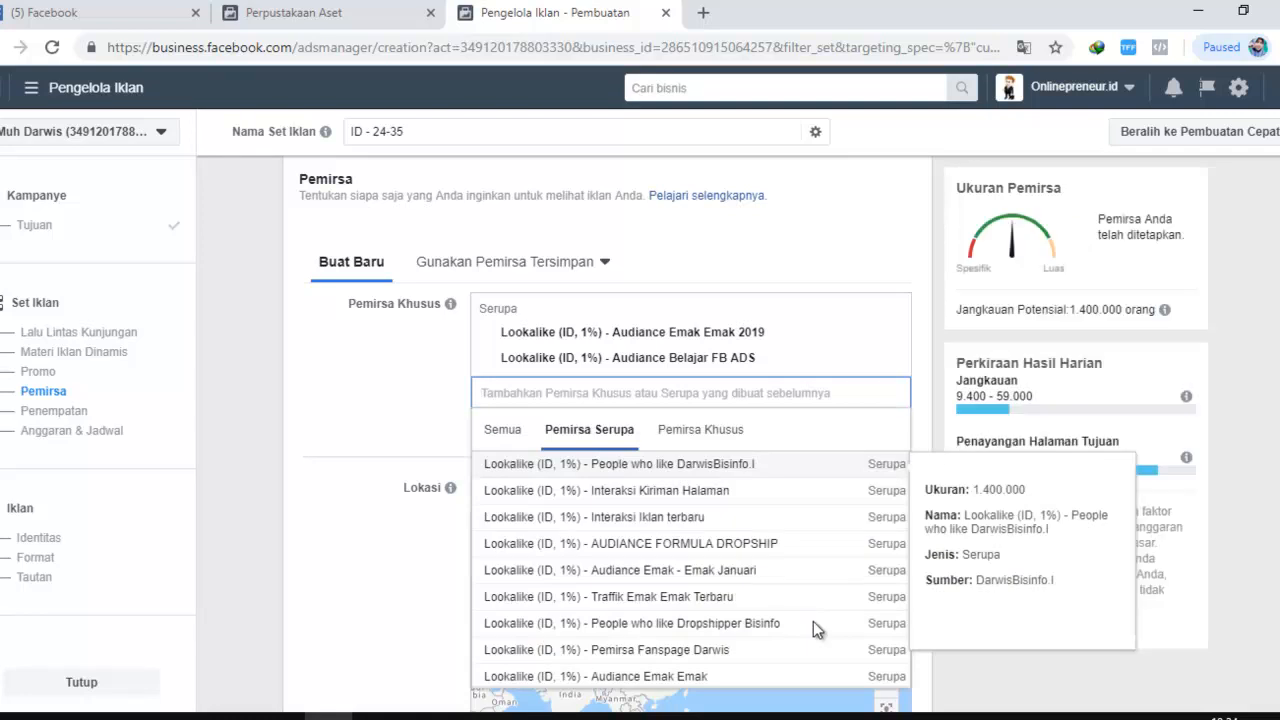
pyautogui.press('Escape')
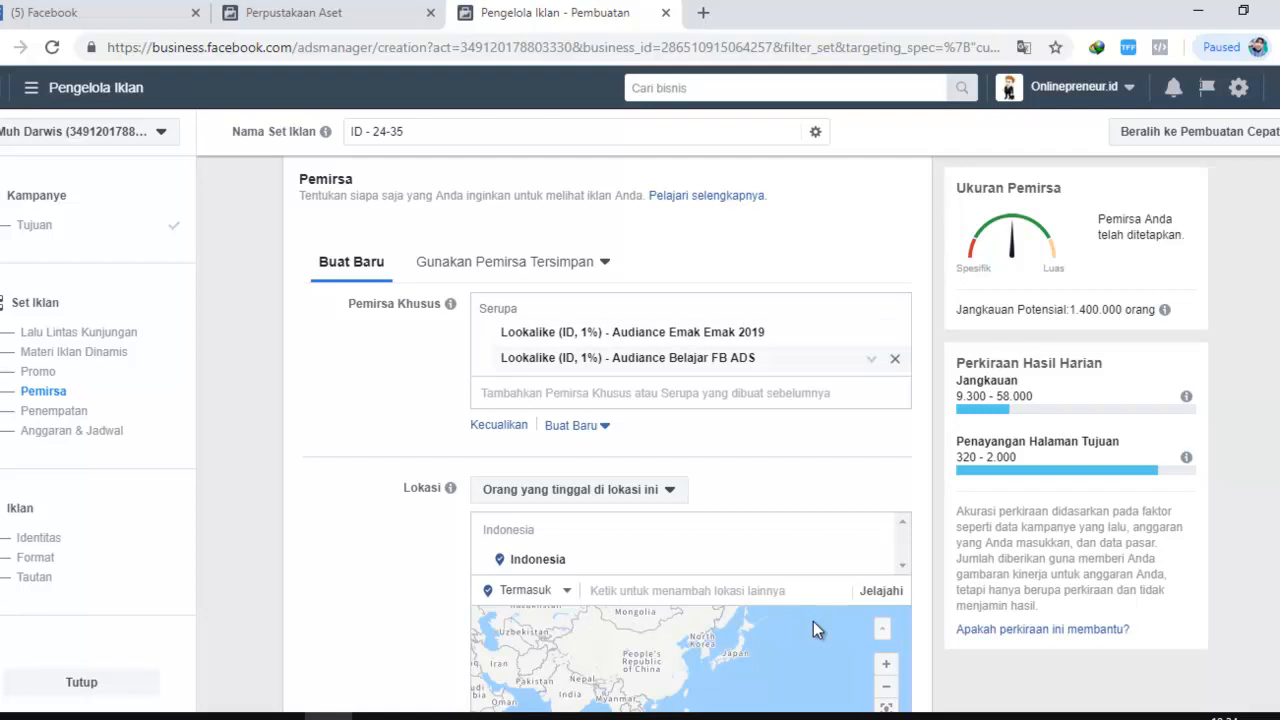
# Examine the ad set's targeting and estimated reach with both lookalike audiences included
pyautogui.scroll(-1, 815, 630)
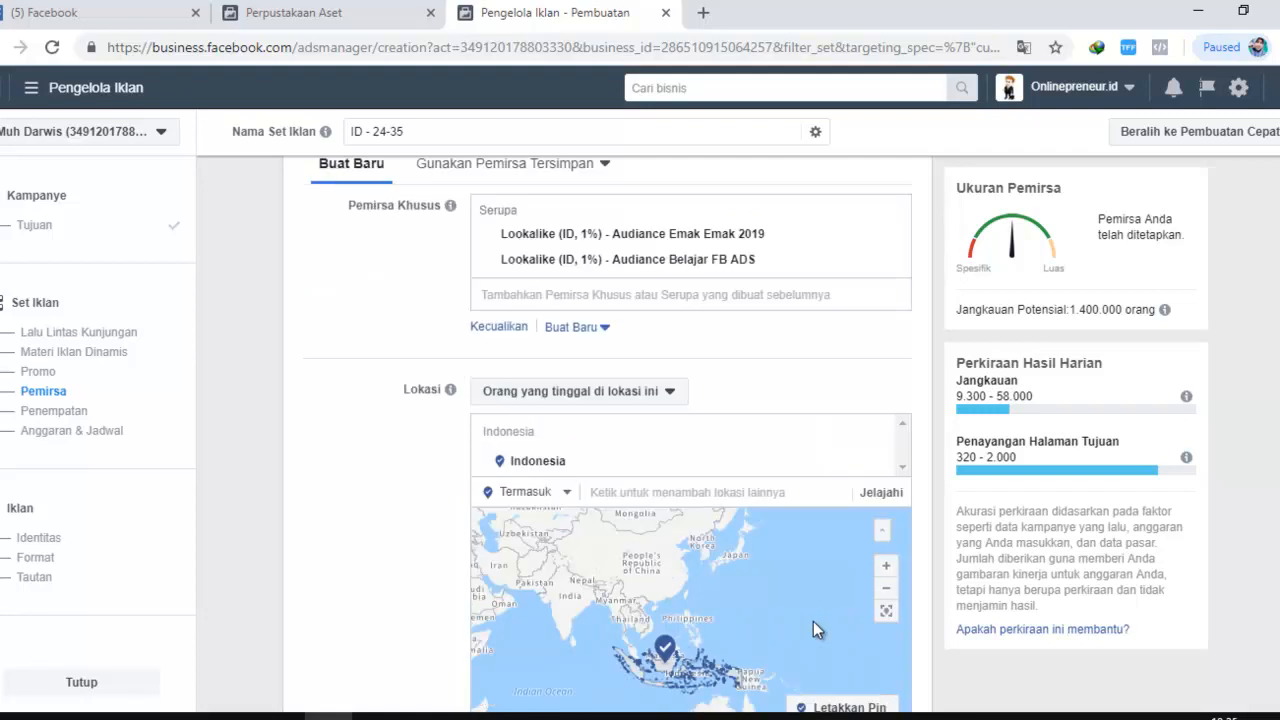
pyautogui.scroll(-1, 815, 630)
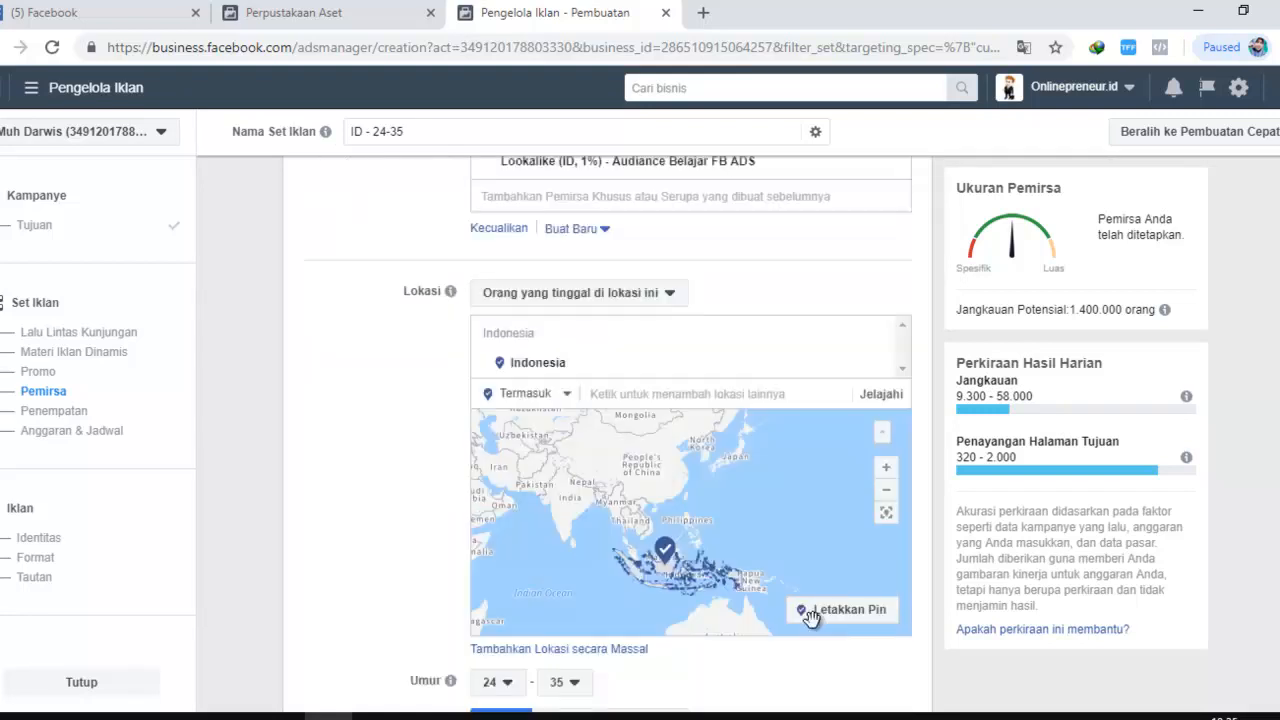
pyautogui.scroll(-1, 813, 624)
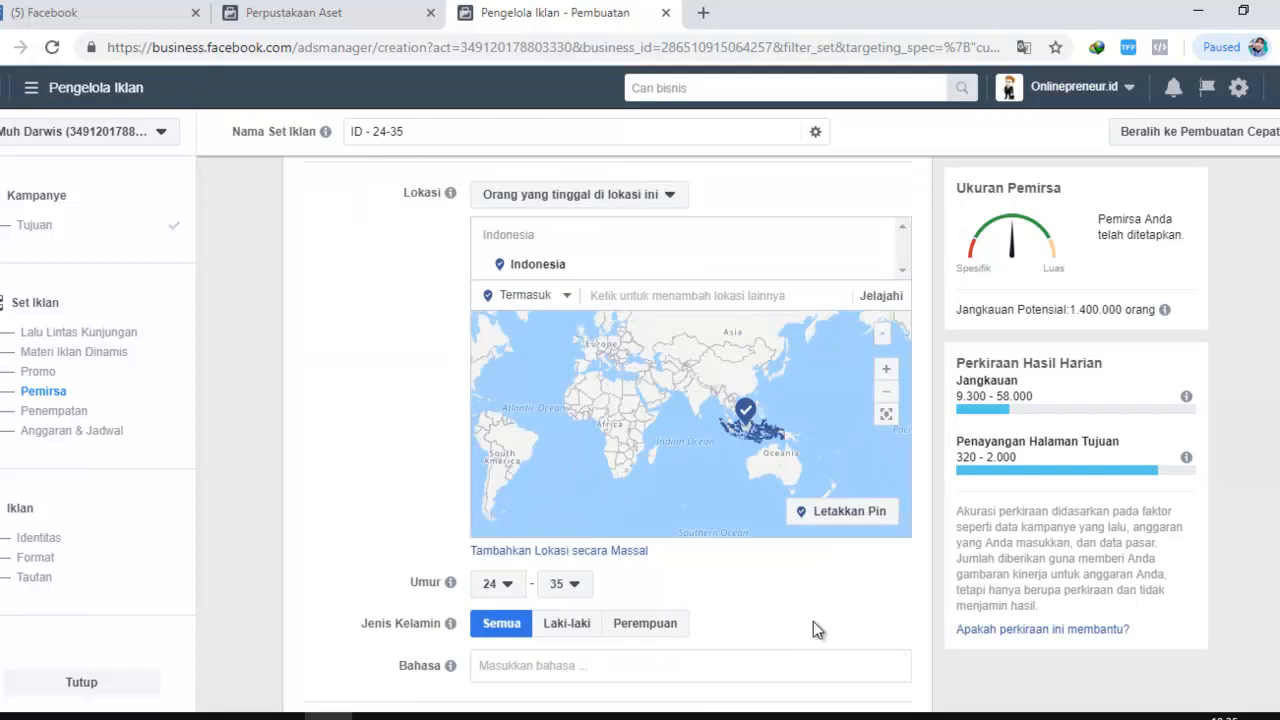
pyautogui.scroll(-2, 813, 629)
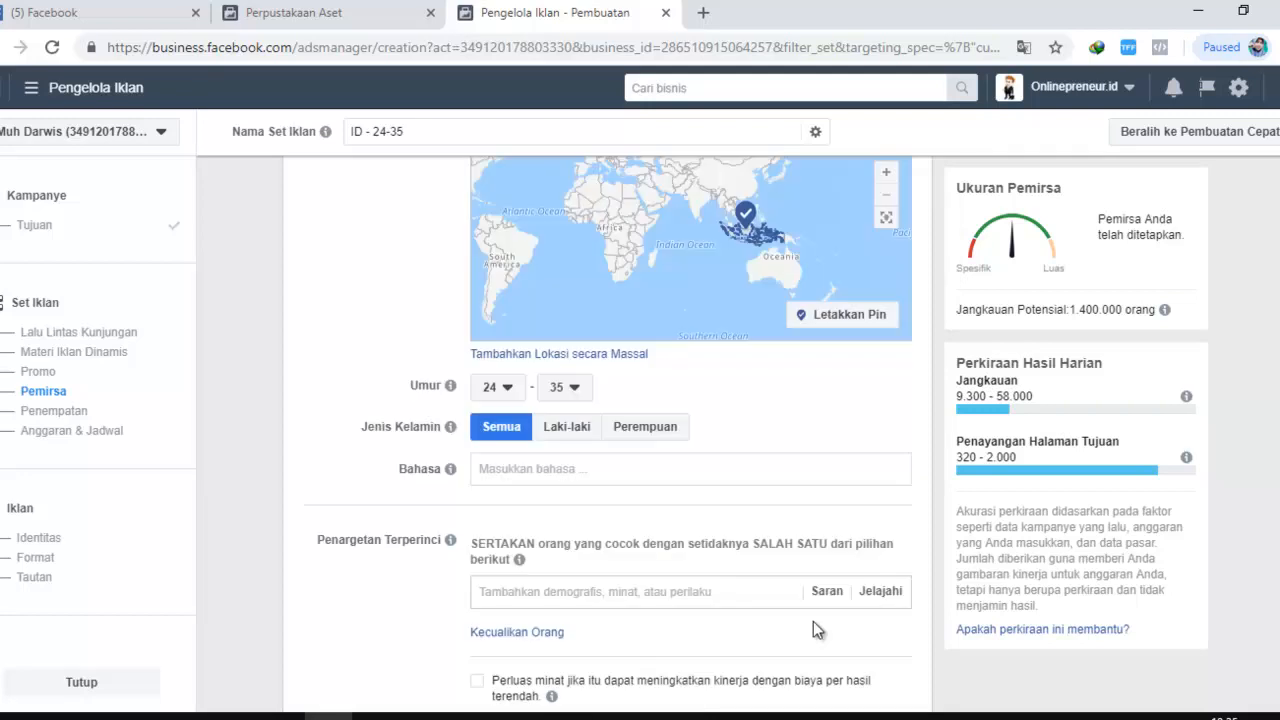
pyautogui.scroll(-2, 813, 629)
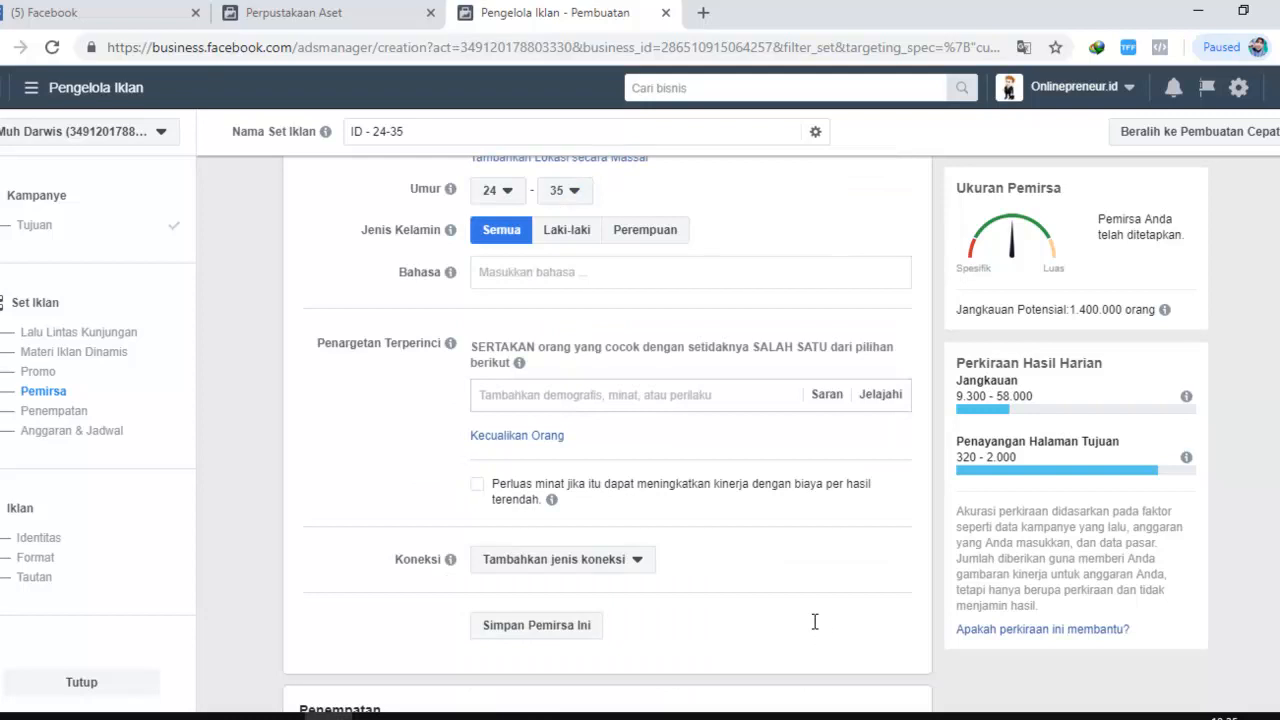
pyautogui.scroll(3, 813, 621)
pyautogui.scroll(5, 812, 620)
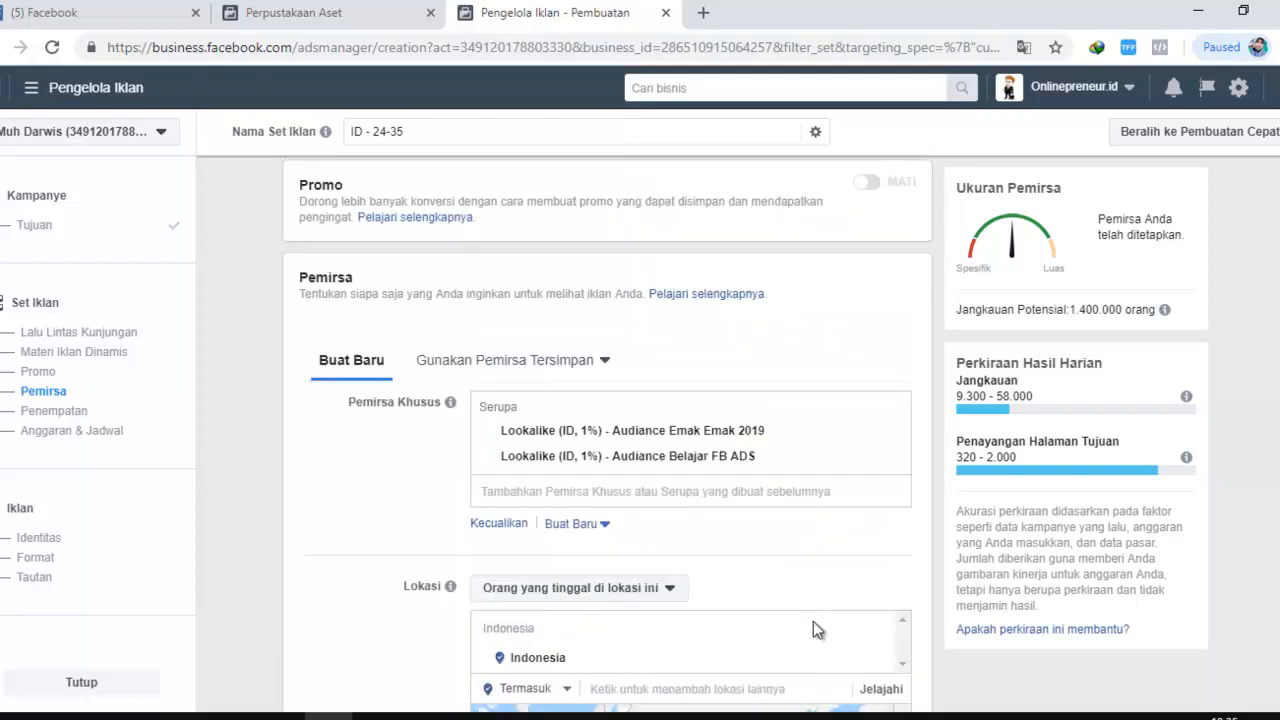
# Remove "Lookalike (ID, 1%) - Audience Emak Emak 2019" from the ad set's custom audience
pyautogui.scroll(-3, 813, 629)
pyautogui.scroll(1, 810, 616)
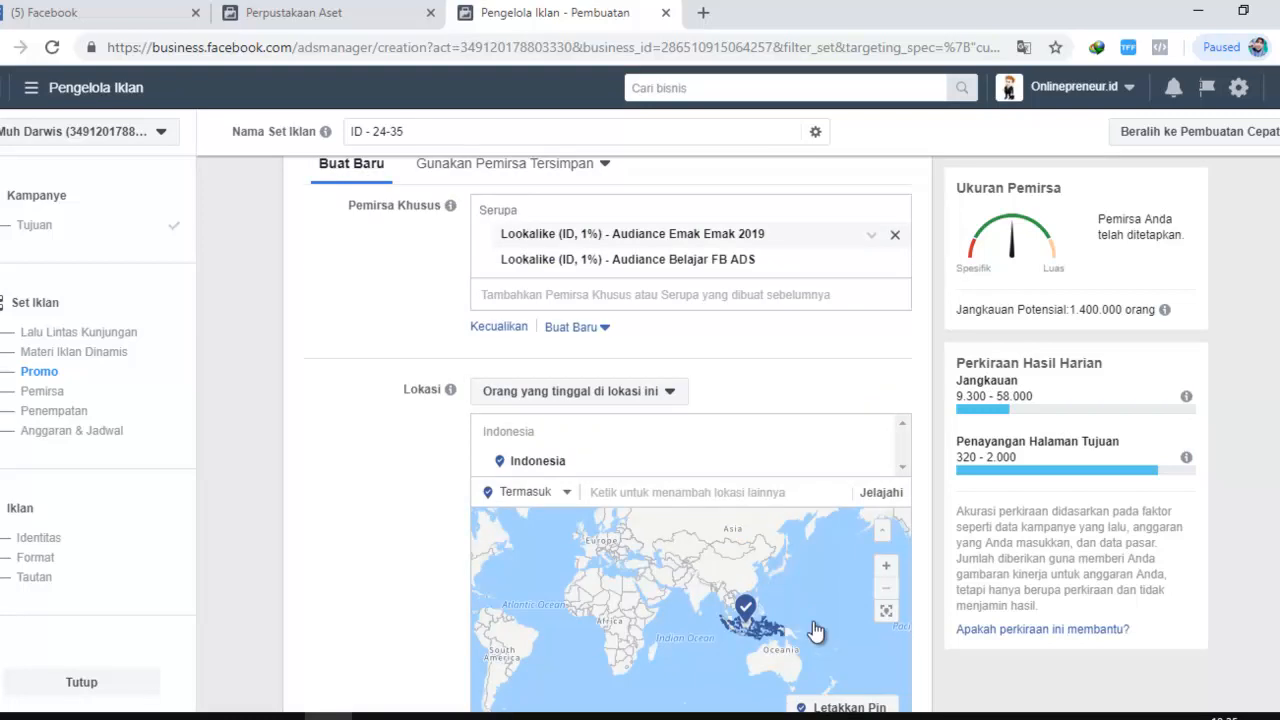
pyautogui.click(895, 235)
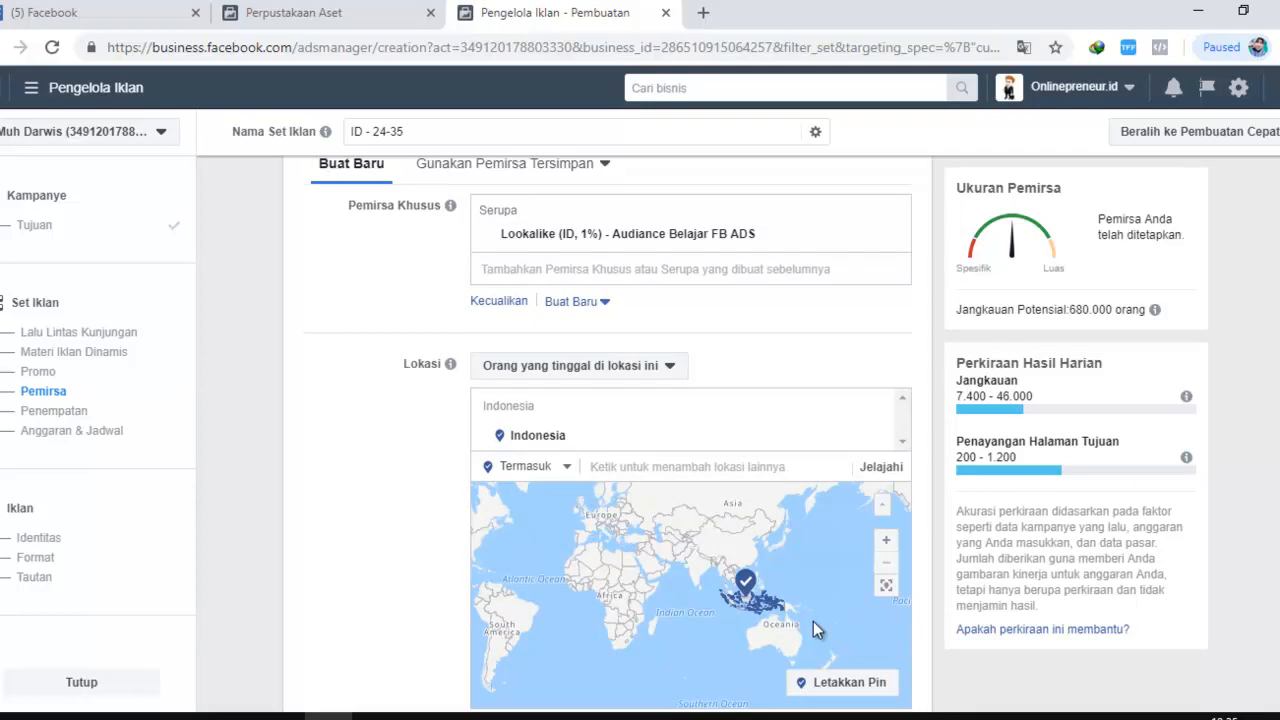
# Try limiting the target gender to women (Perempuan), and restore it to all genders (Semua)
pyautogui.scroll(1, 815, 630)
pyautogui.scroll(-1, 815, 630)
pyautogui.scroll(-2, 815, 628)
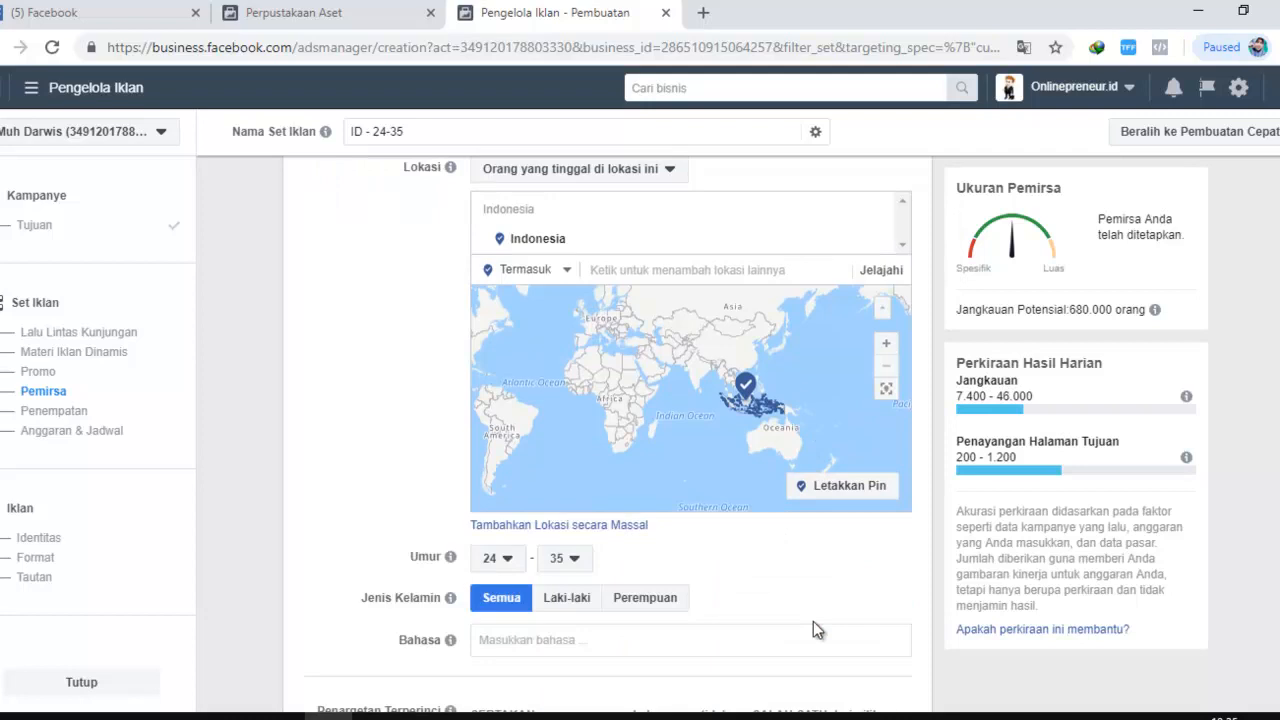
pyautogui.scroll(-2, 815, 628)
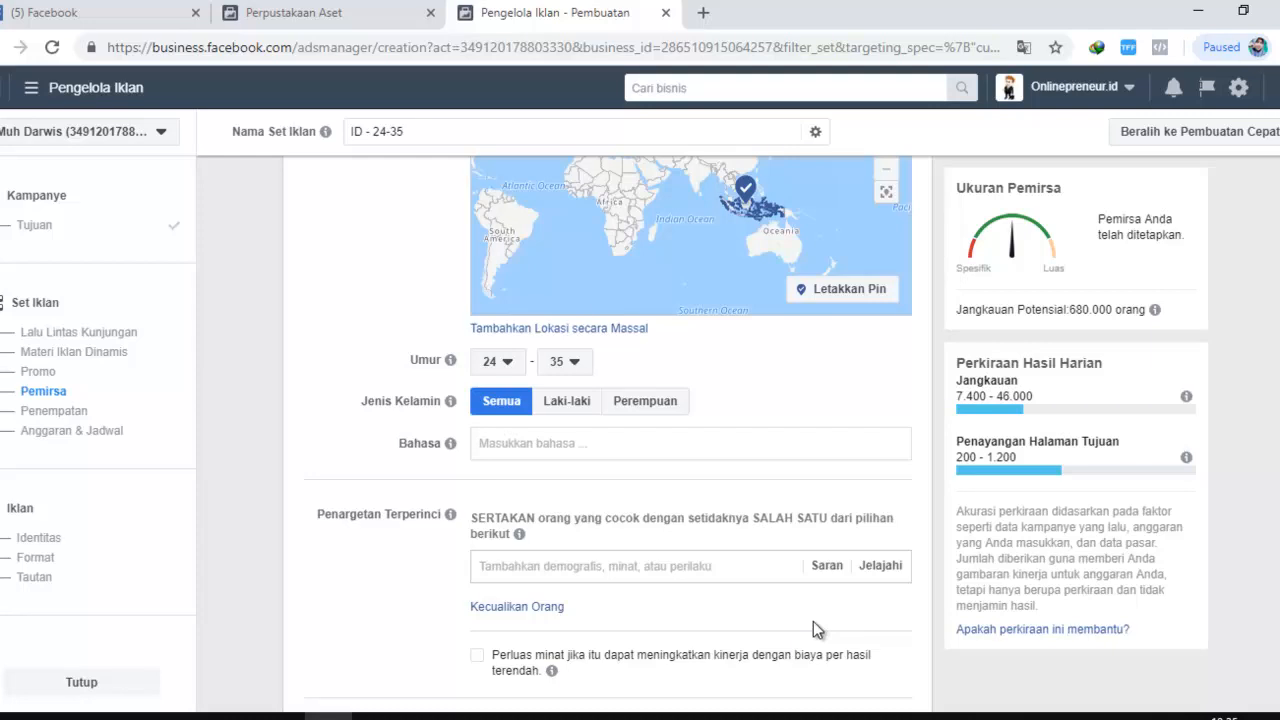
pyautogui.moveTo(451, 443)
pyautogui.click(567, 401)
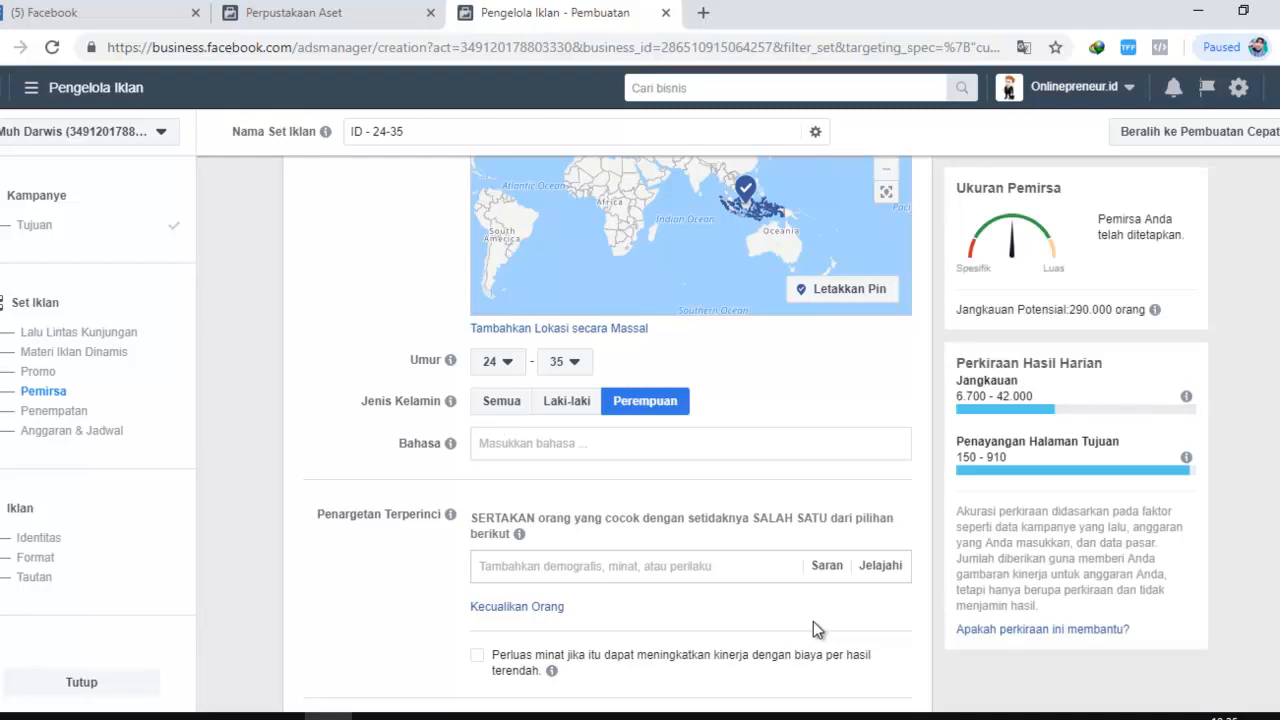
pyautogui.moveTo(450, 401)
pyautogui.click(501, 401)
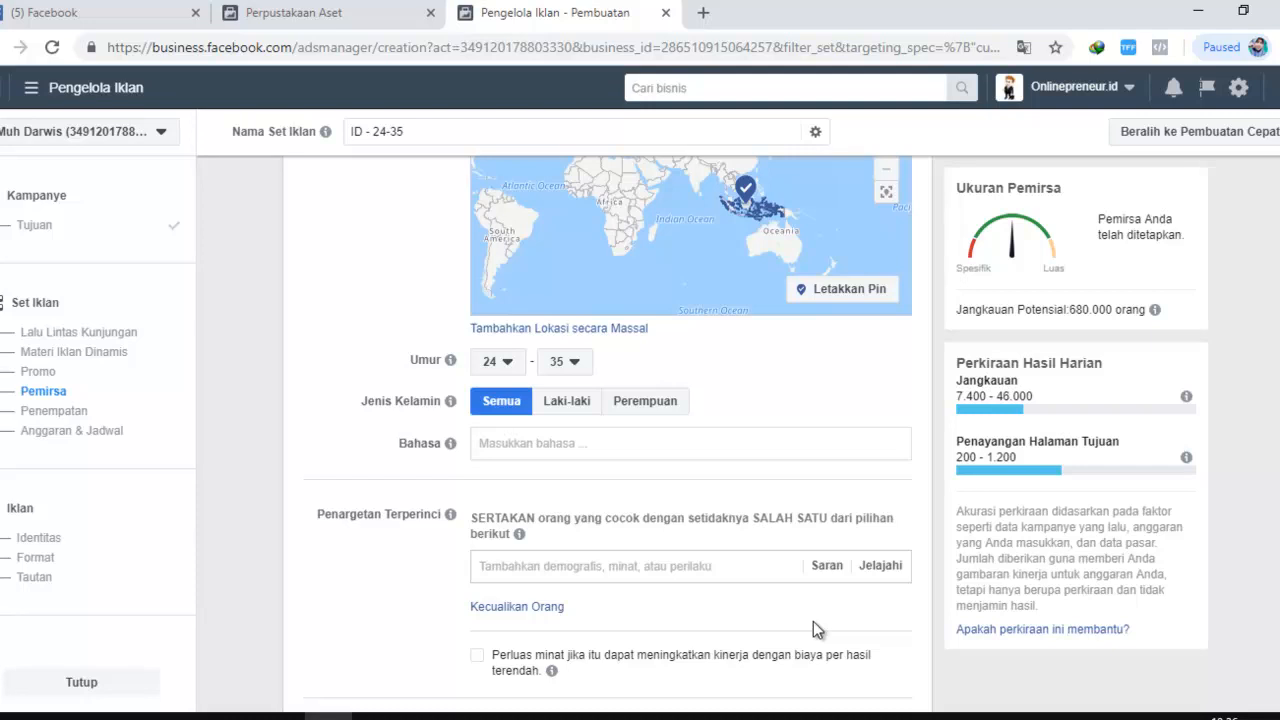
# Examine the ad set's placement, delivery optimization, cost control, daily budget and schedule settings
pyautogui.scroll(2, 812, 628)
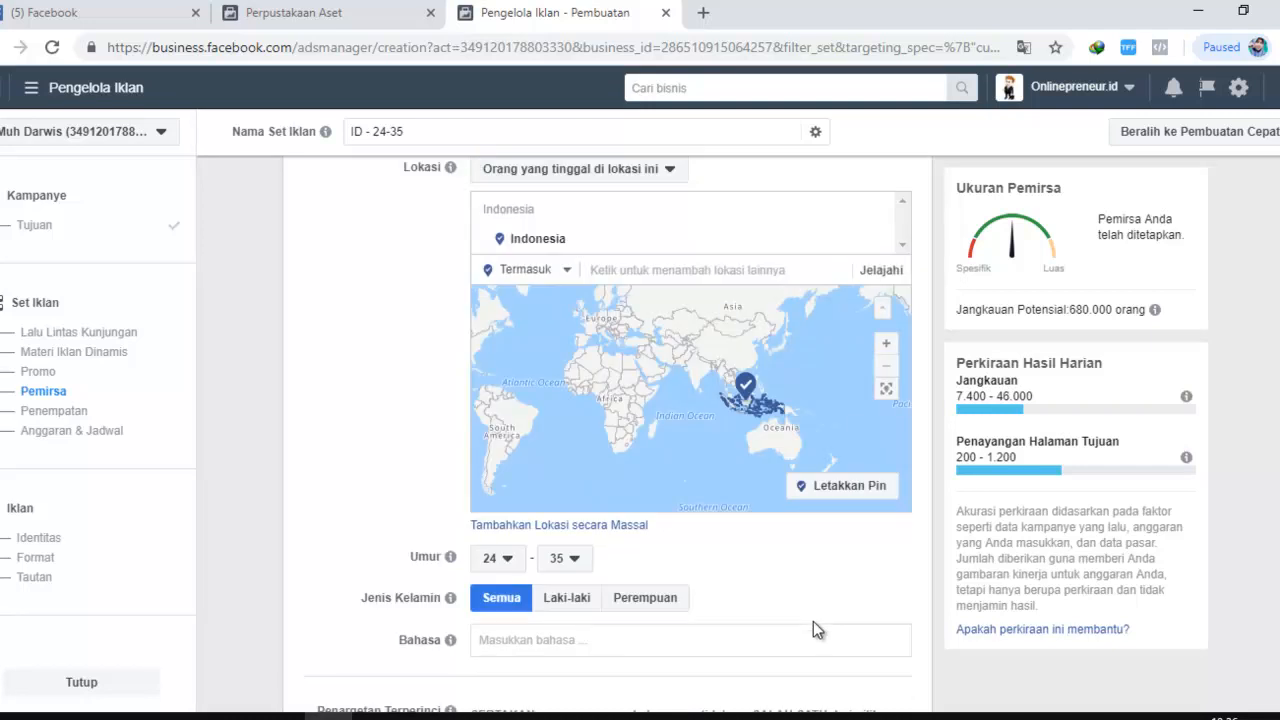
pyautogui.scroll(-4, 812, 628)
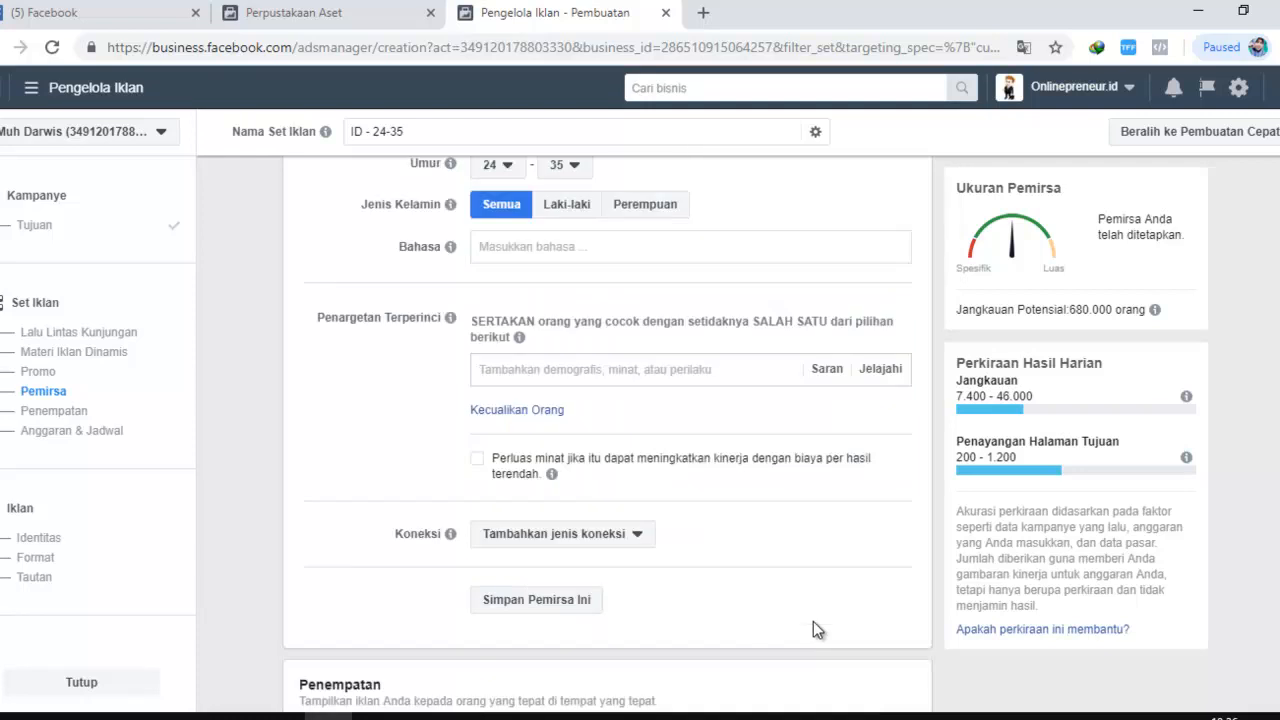
pyautogui.scroll(-3, 817, 629)
pyautogui.scroll(-6, 815, 622)
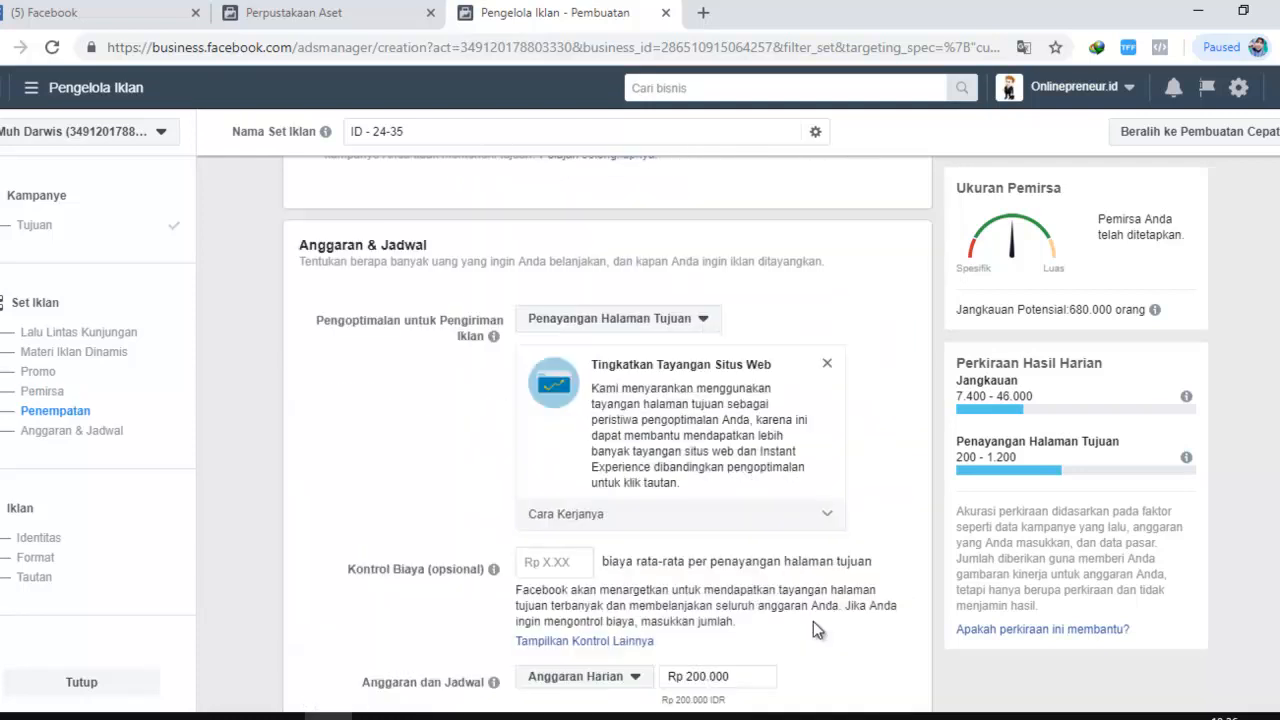
pyautogui.scroll(-3, 815, 625)
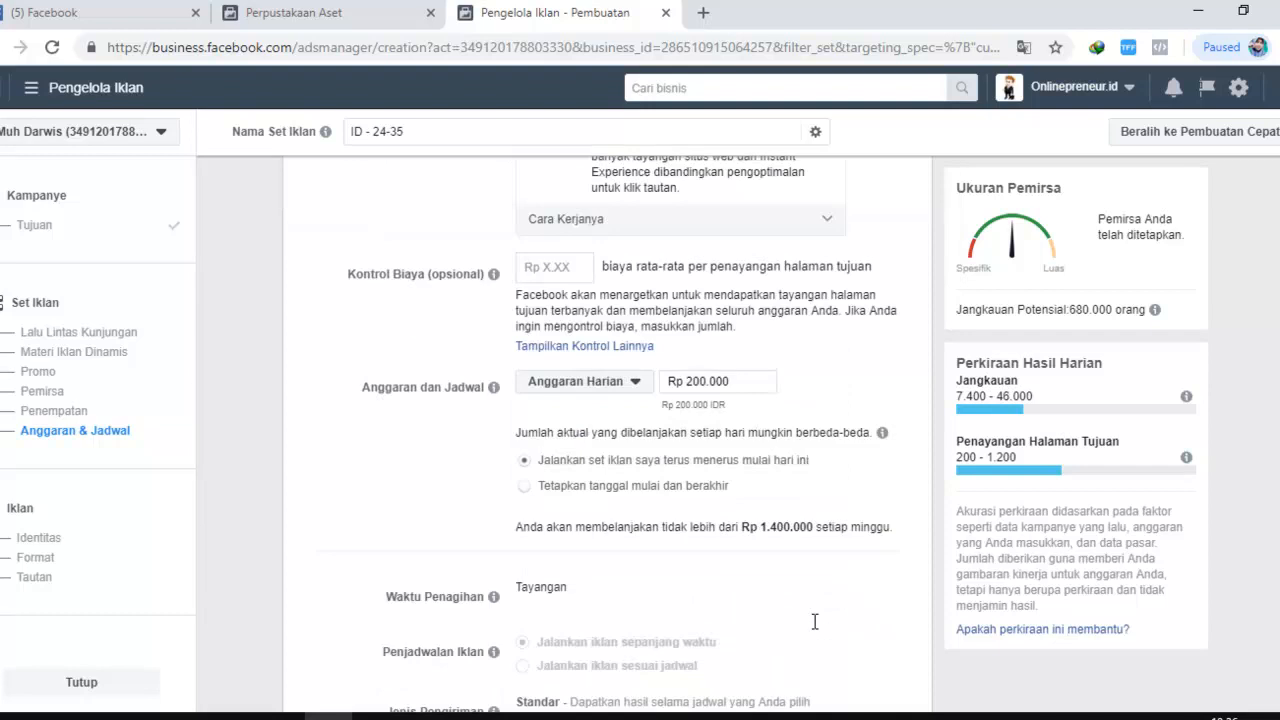
pyautogui.scroll(2, 815, 622)
pyautogui.scroll(-2, 815, 622)
pyautogui.scroll(3, 815, 630)
pyautogui.scroll(1, 815, 630)
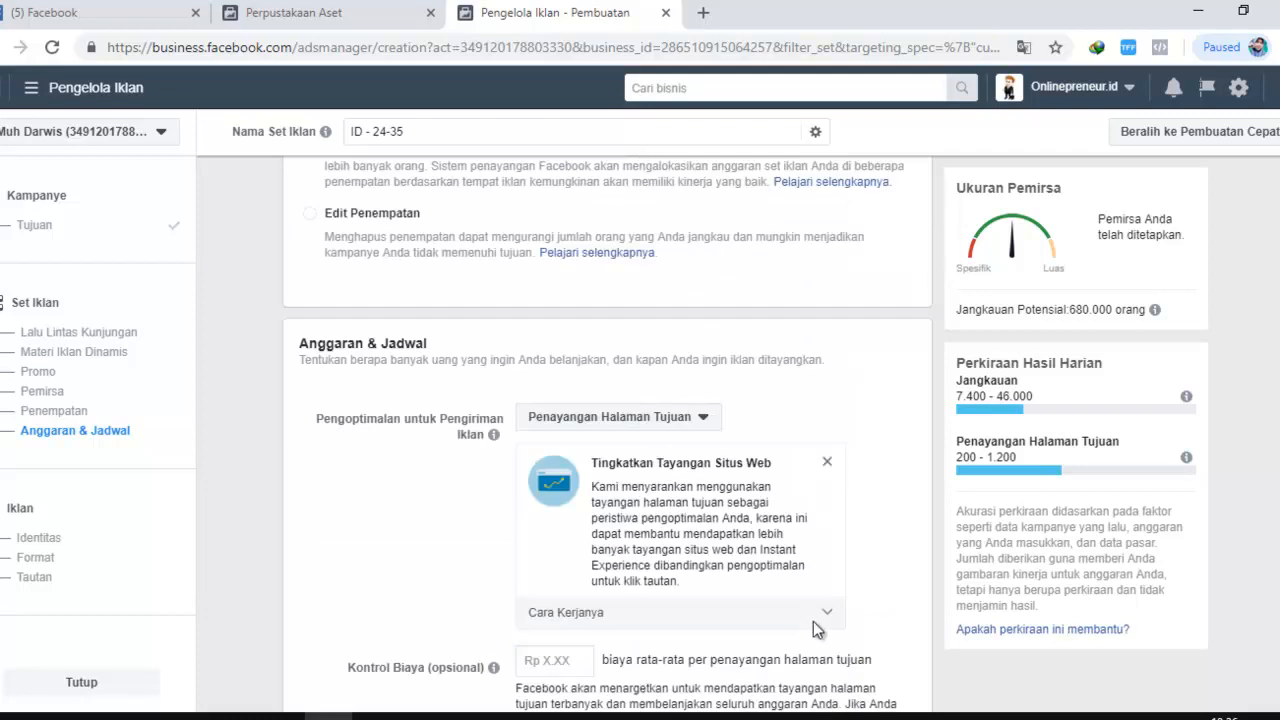
pyautogui.scroll(-1, 815, 630)
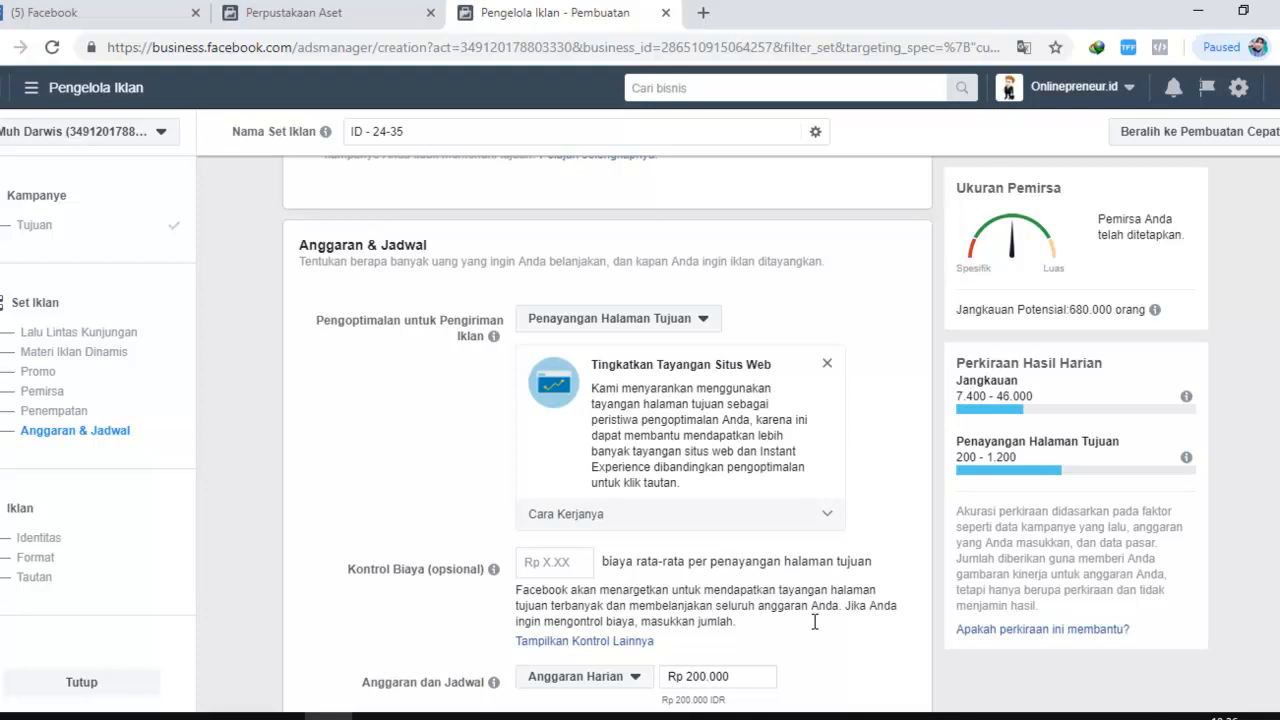
# View the available delivery optimization choices while keeping landing page views (Penayangan Halaman Tujuan) selected
pyautogui.click(618, 319)
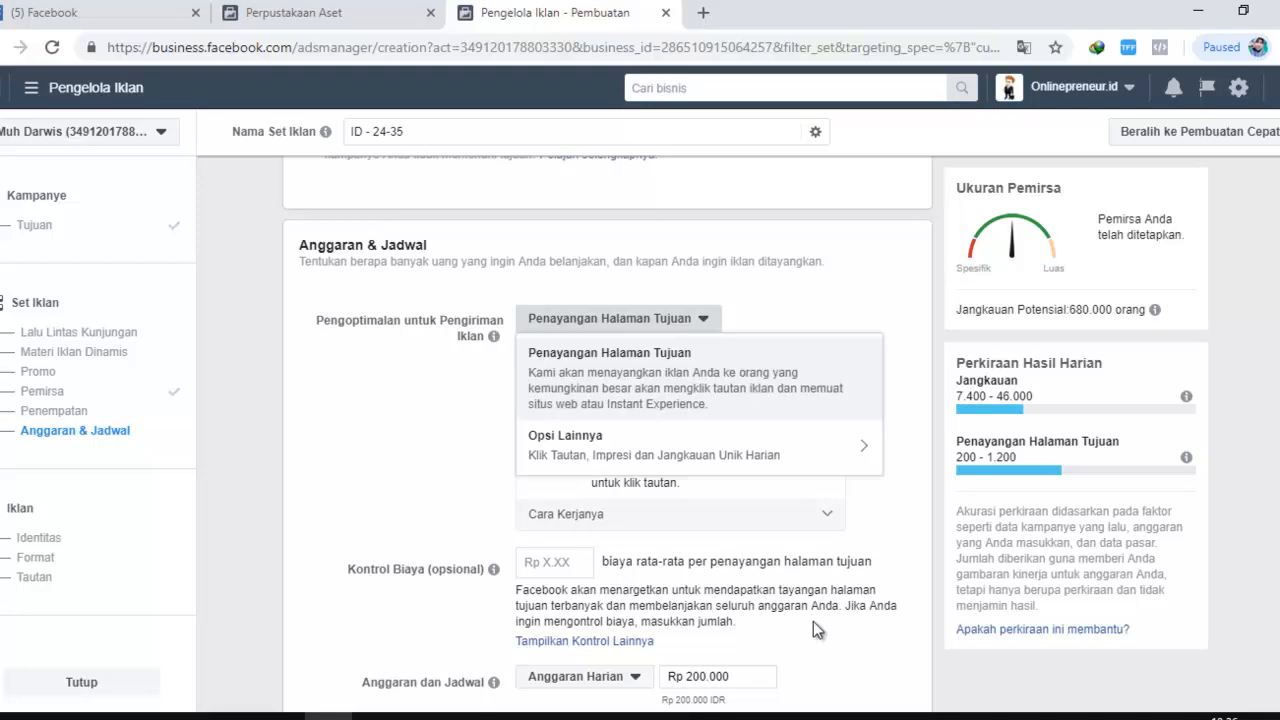
pyautogui.moveTo(654, 446)
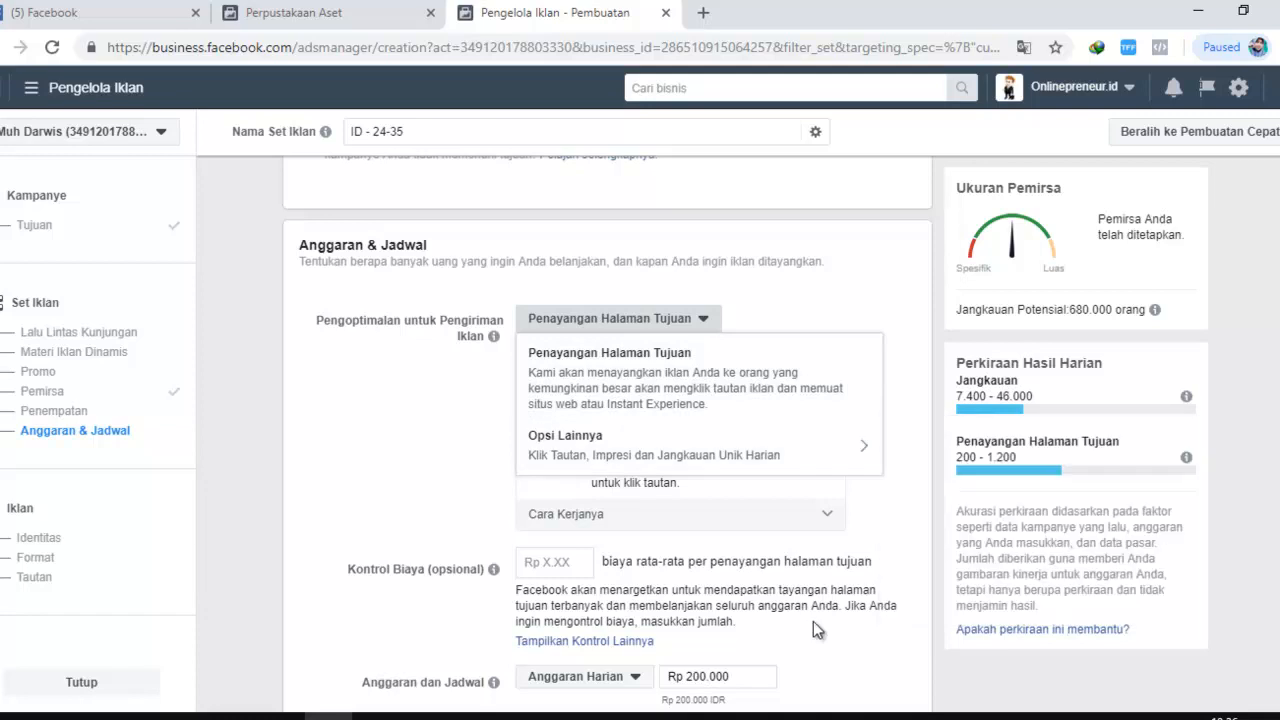
pyautogui.click(816, 631)
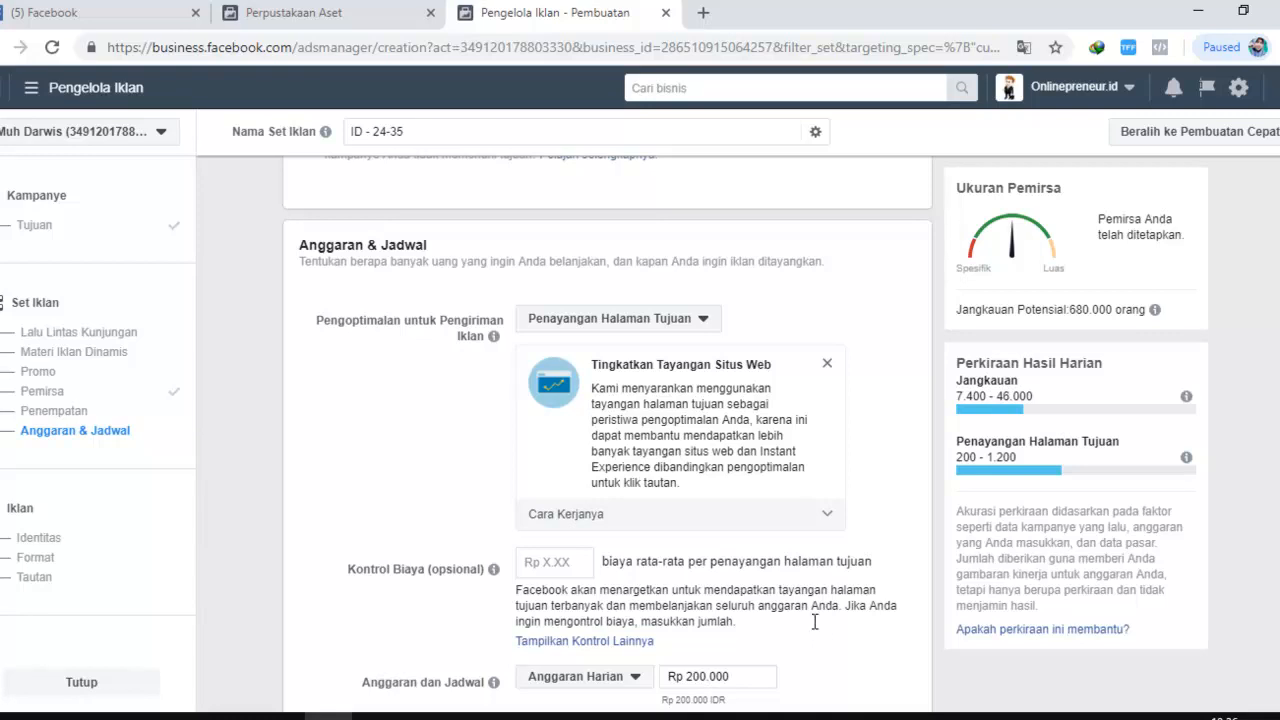
pyautogui.scroll(2, 815, 628)
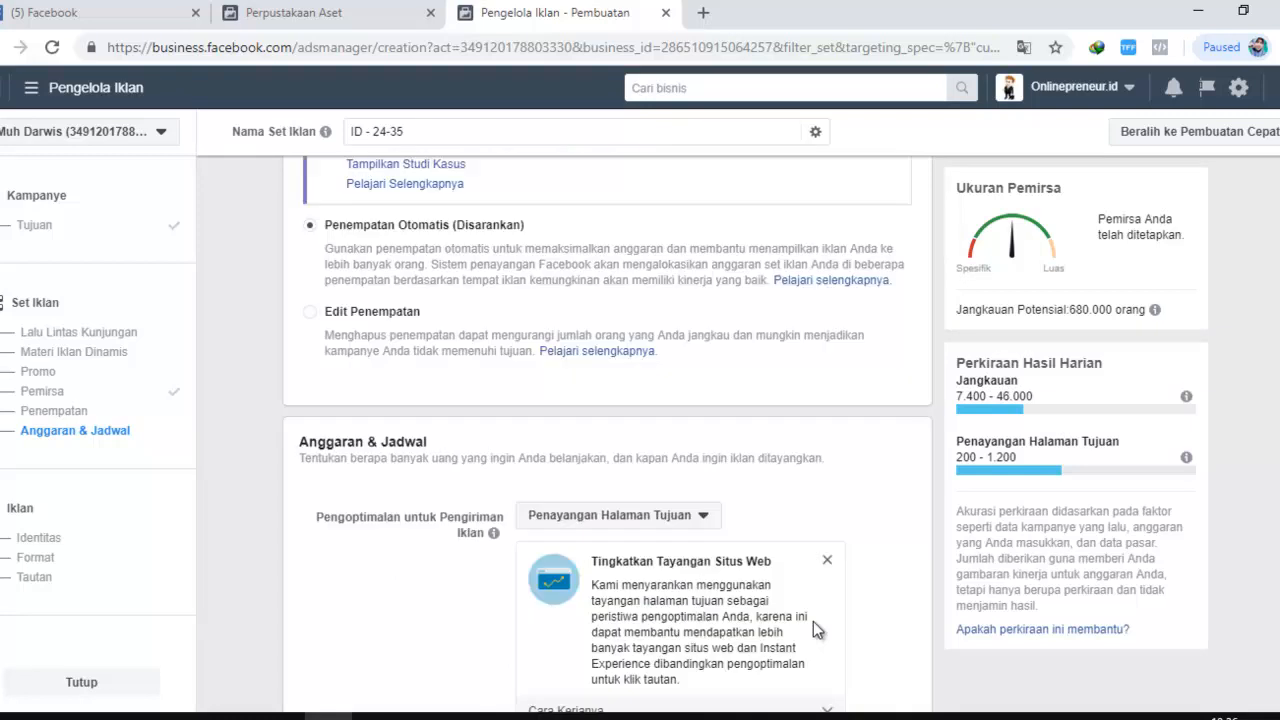
pyautogui.scroll(-1, 815, 628)
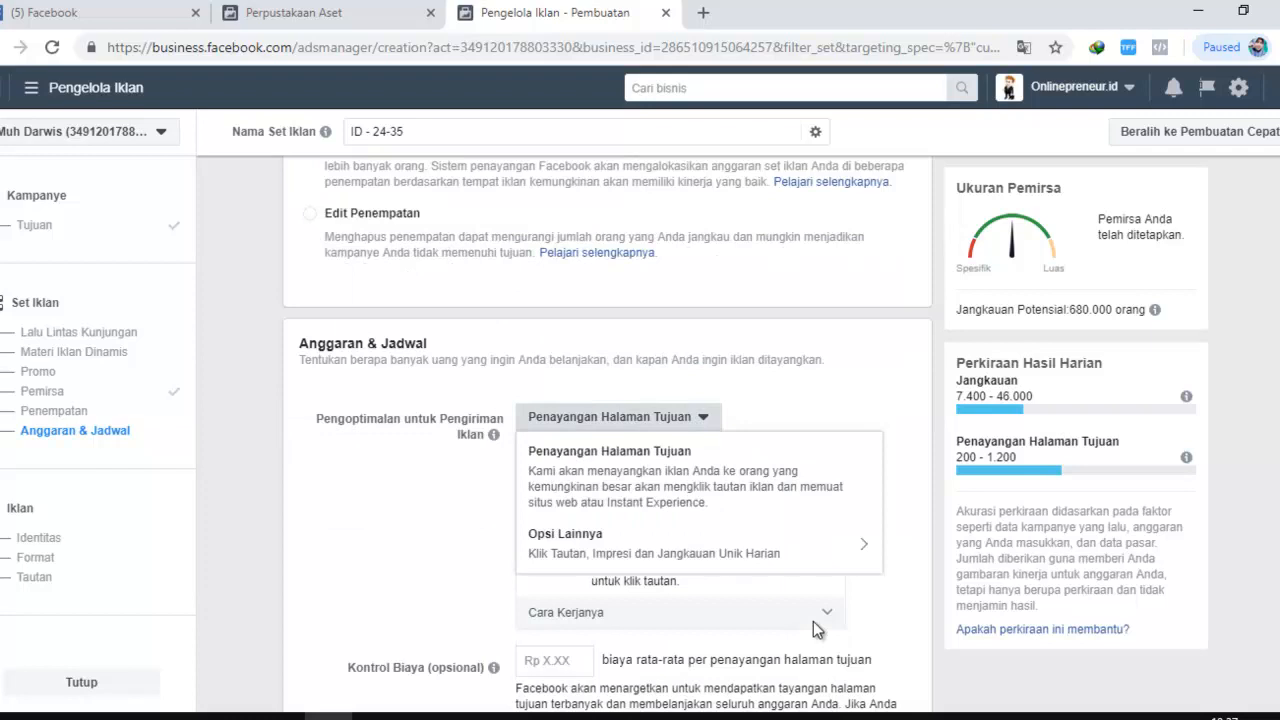
pyautogui.click(814, 622)
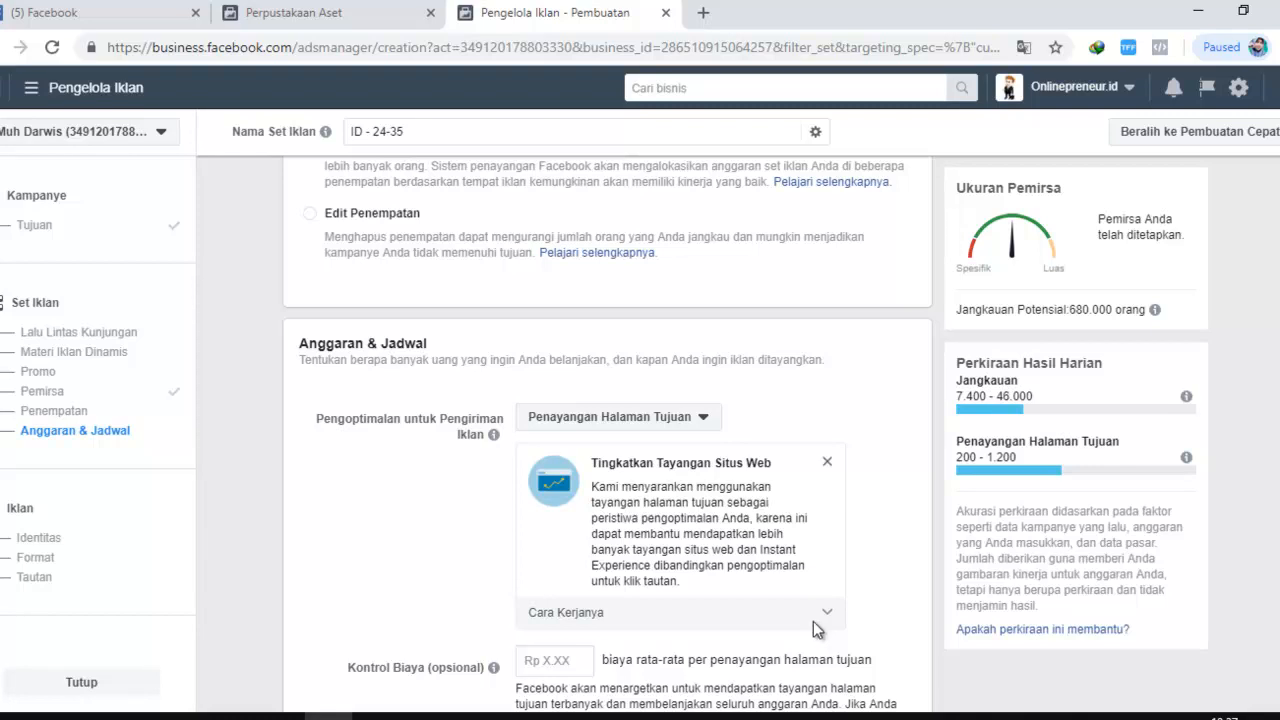
# Review the whole ad set, from custom audience, location and demographics through placement to budget and schedule
pyautogui.scroll(2, 818, 629)
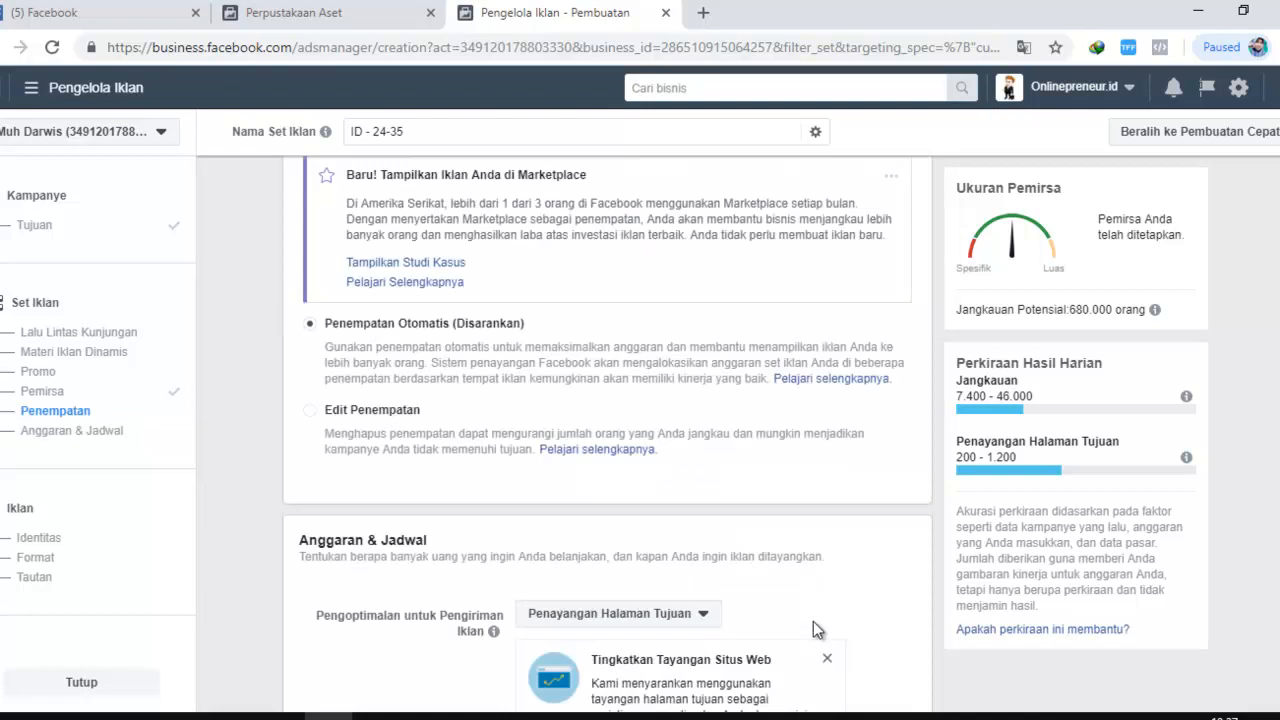
pyautogui.scroll(5, 818, 629)
pyautogui.scroll(3, 818, 629)
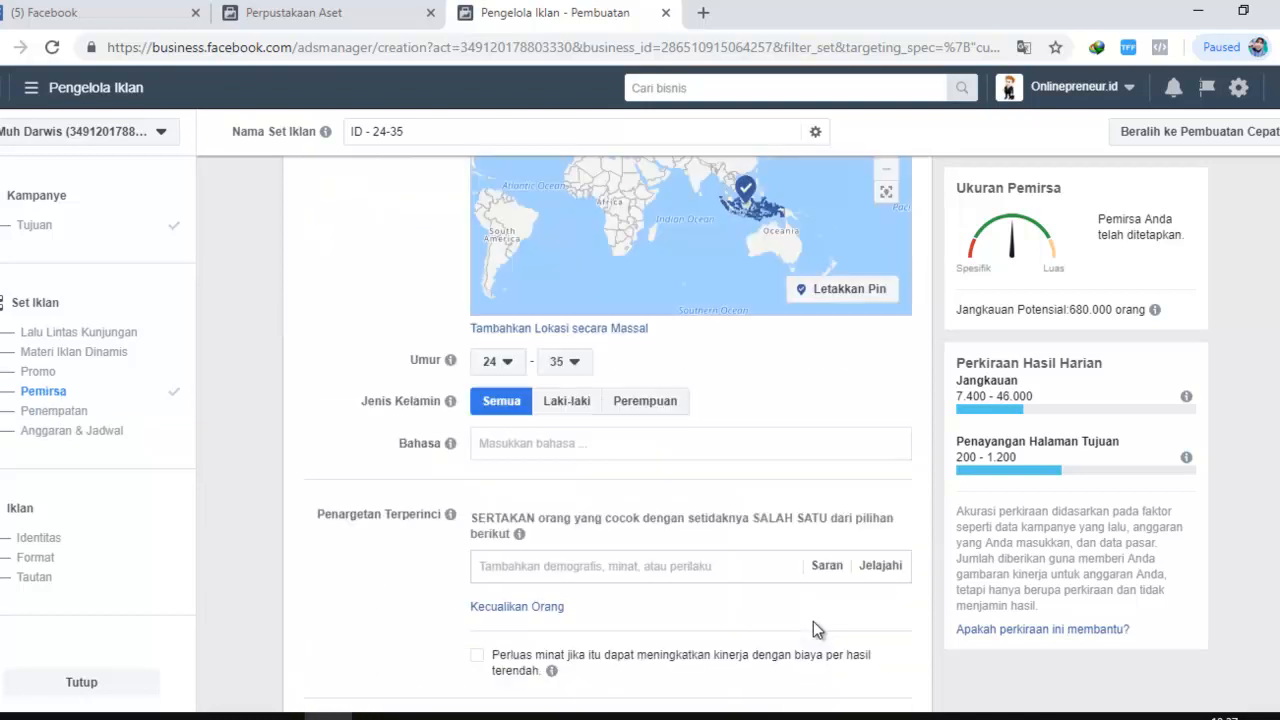
pyautogui.scroll(2, 818, 629)
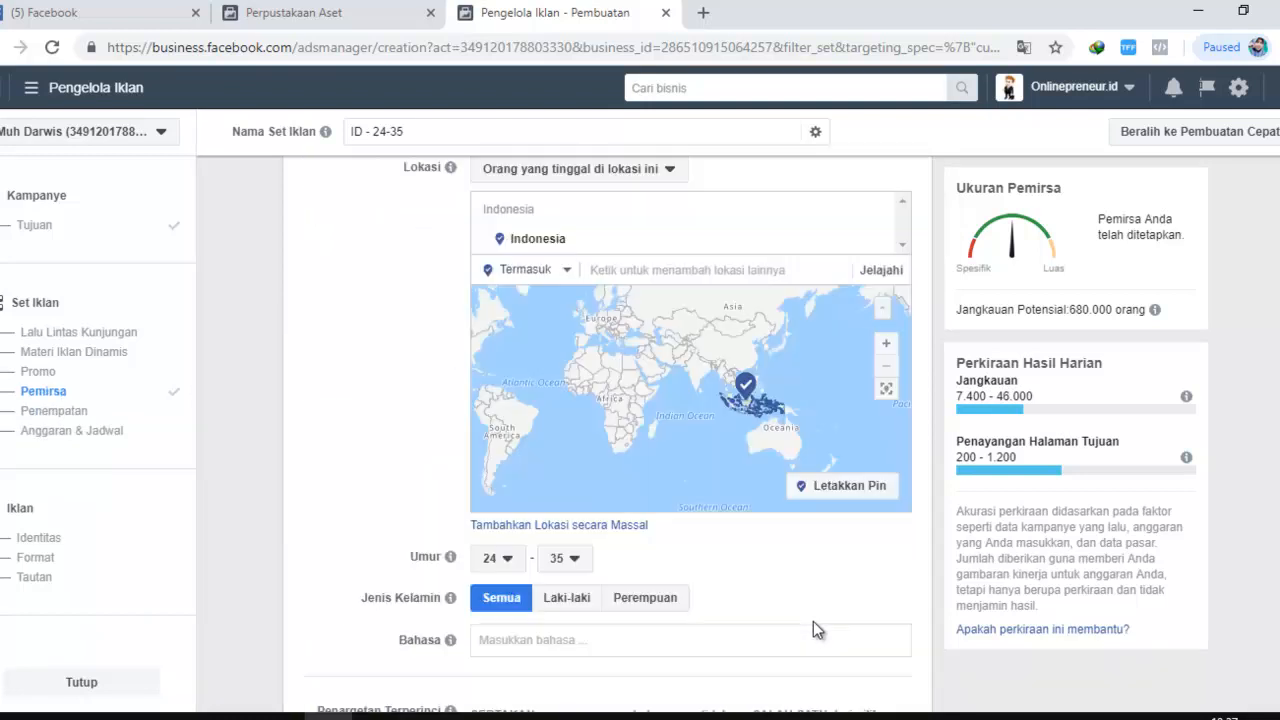
pyautogui.scroll(3, 818, 629)
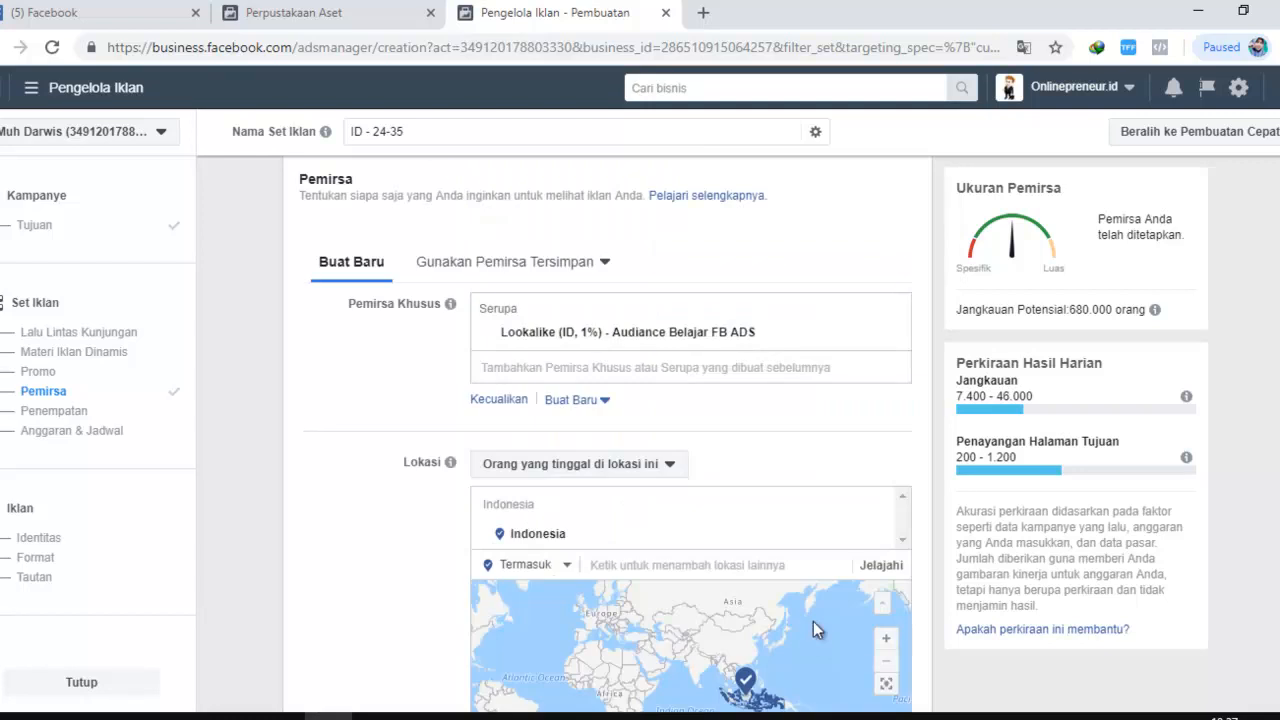
pyautogui.moveTo(450, 304)
pyautogui.scroll(-5, 815, 622)
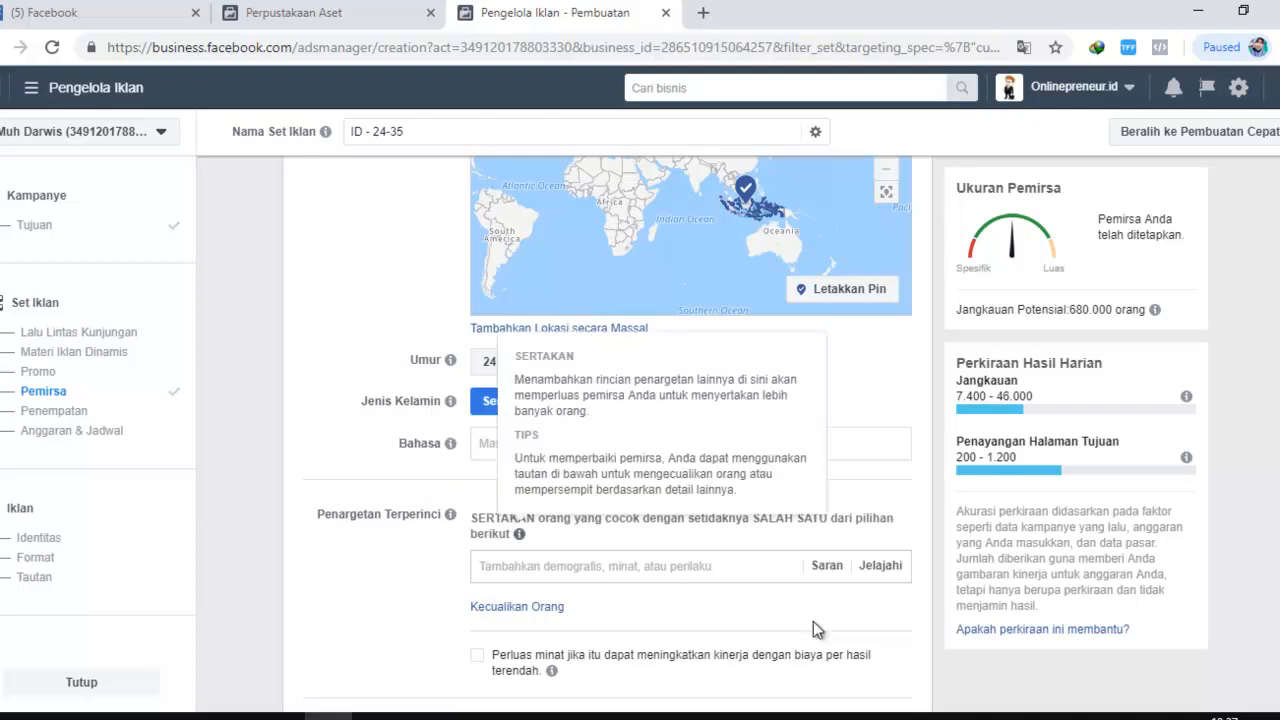
pyautogui.scroll(-5, 814, 621)
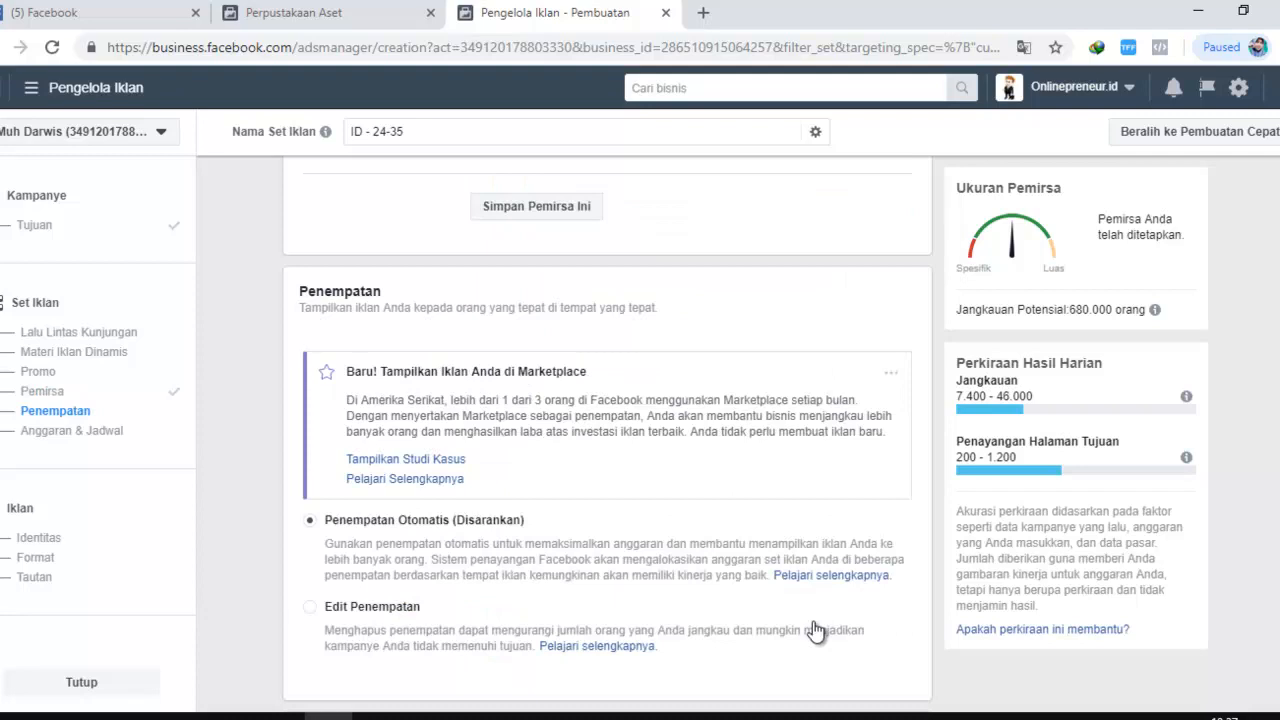
pyautogui.scroll(-3, 816, 630)
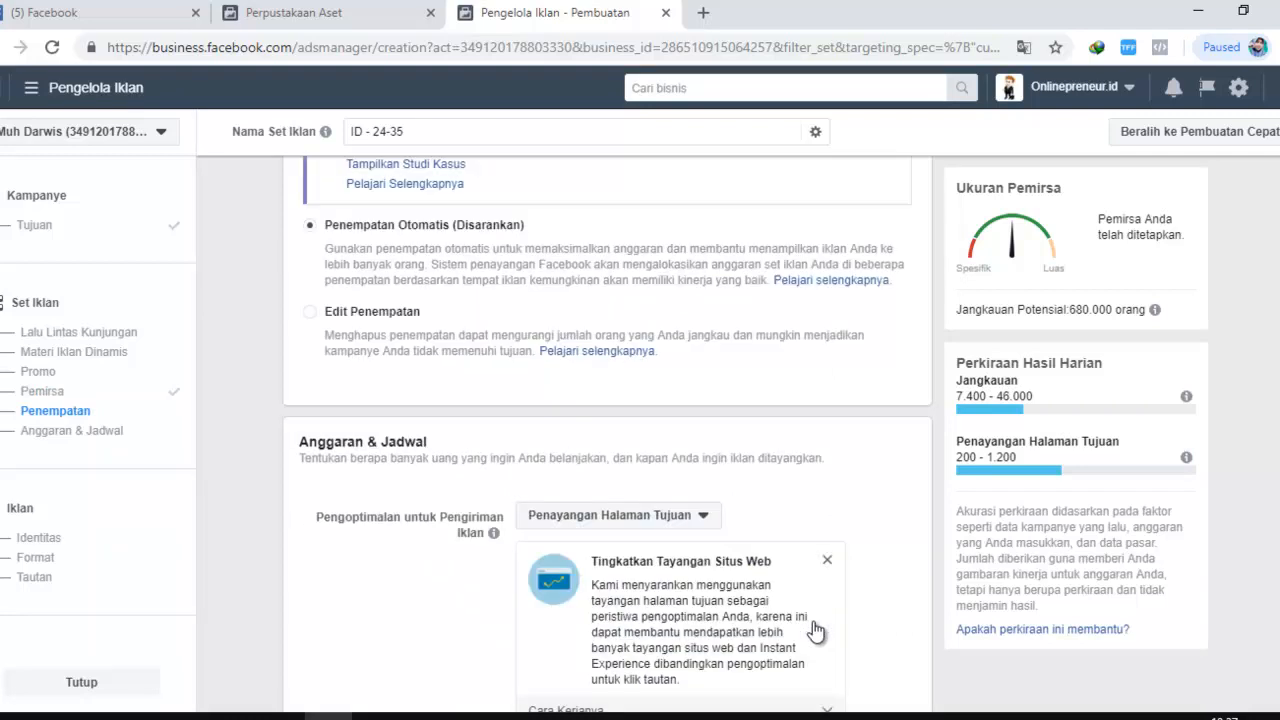
pyautogui.scroll(-4, 815, 628)
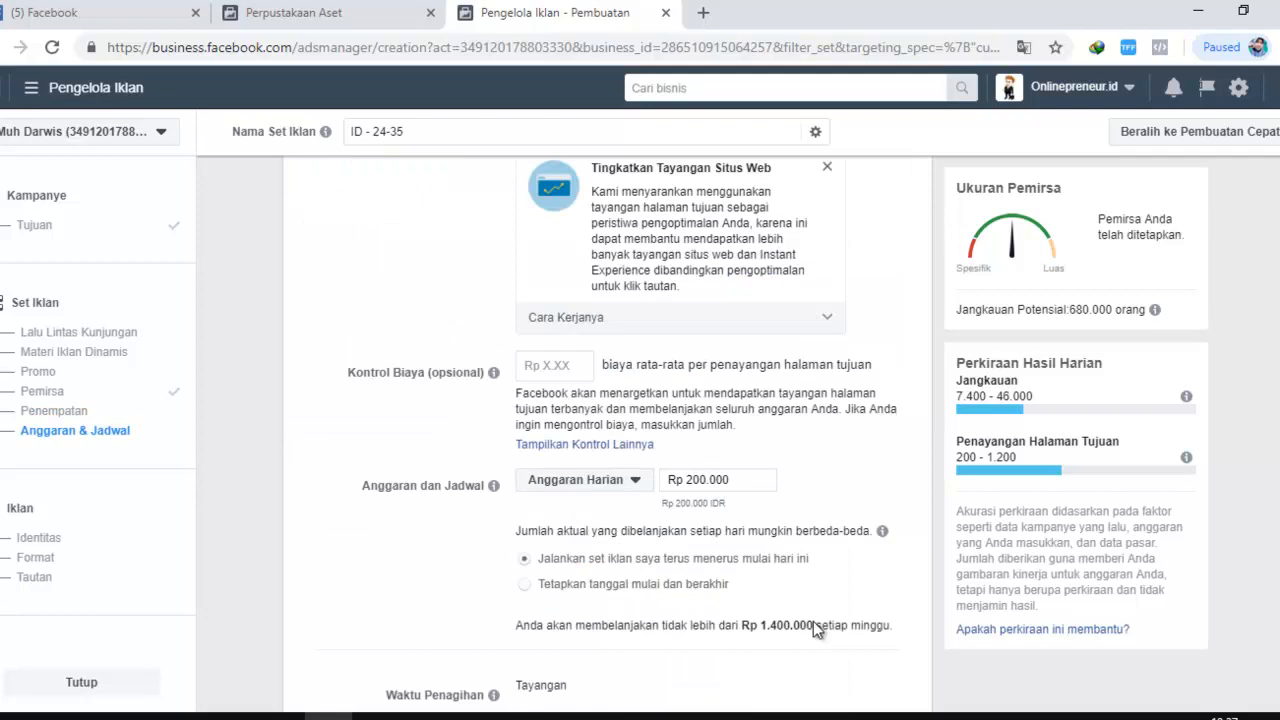
pyautogui.scroll(-3, 816, 628)
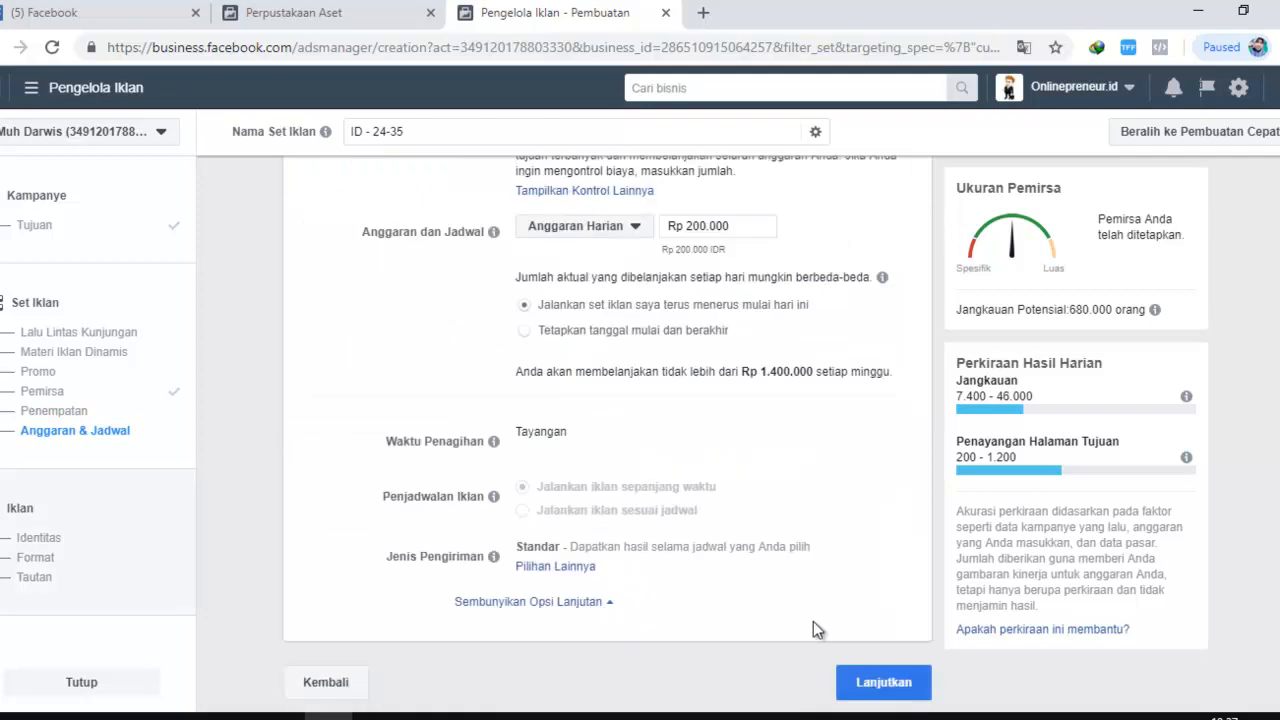
# Continue to the ad level and look through the ad format and carousel card link settings
pyautogui.click(872, 681)
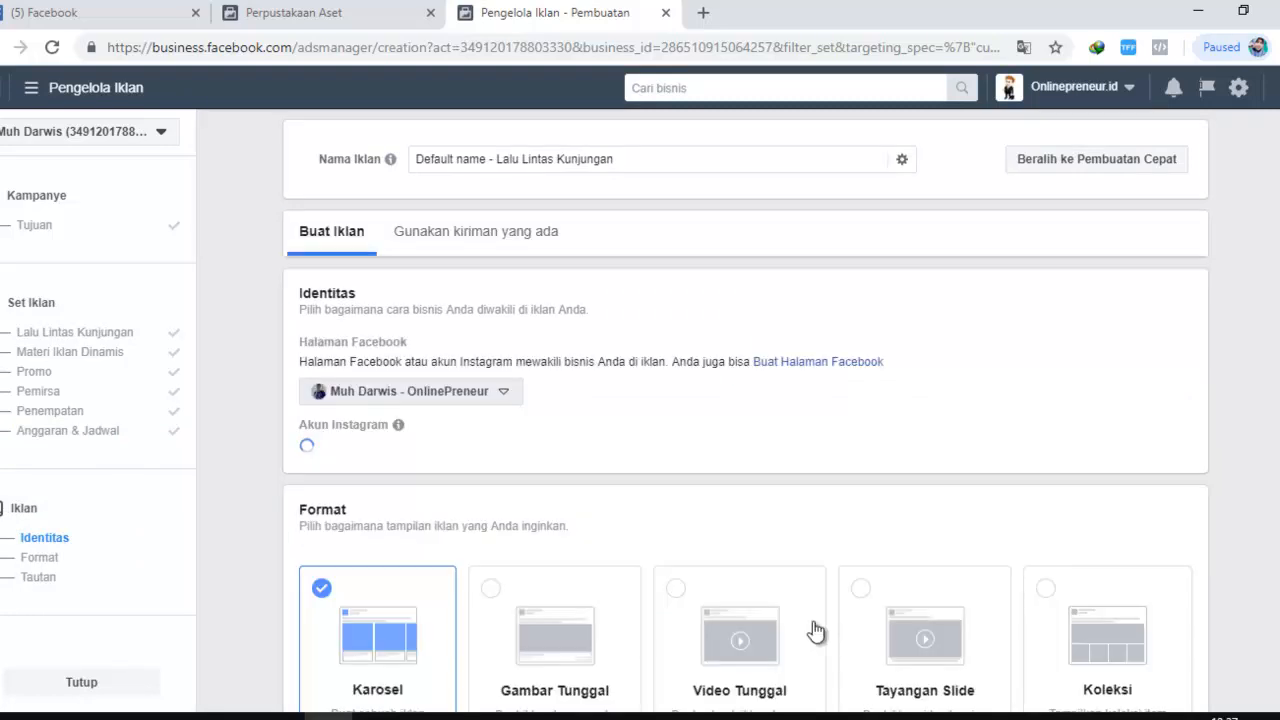
pyautogui.scroll(-2, 815, 630)
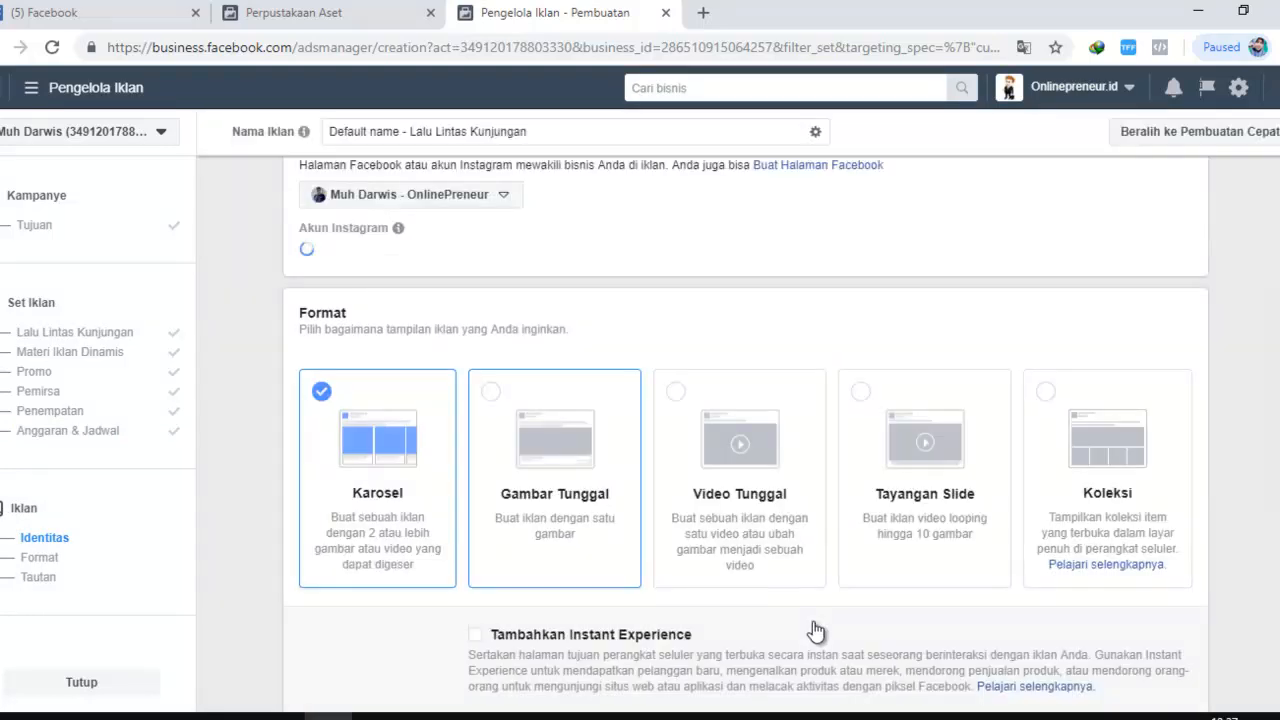
pyautogui.scroll(-3, 815, 630)
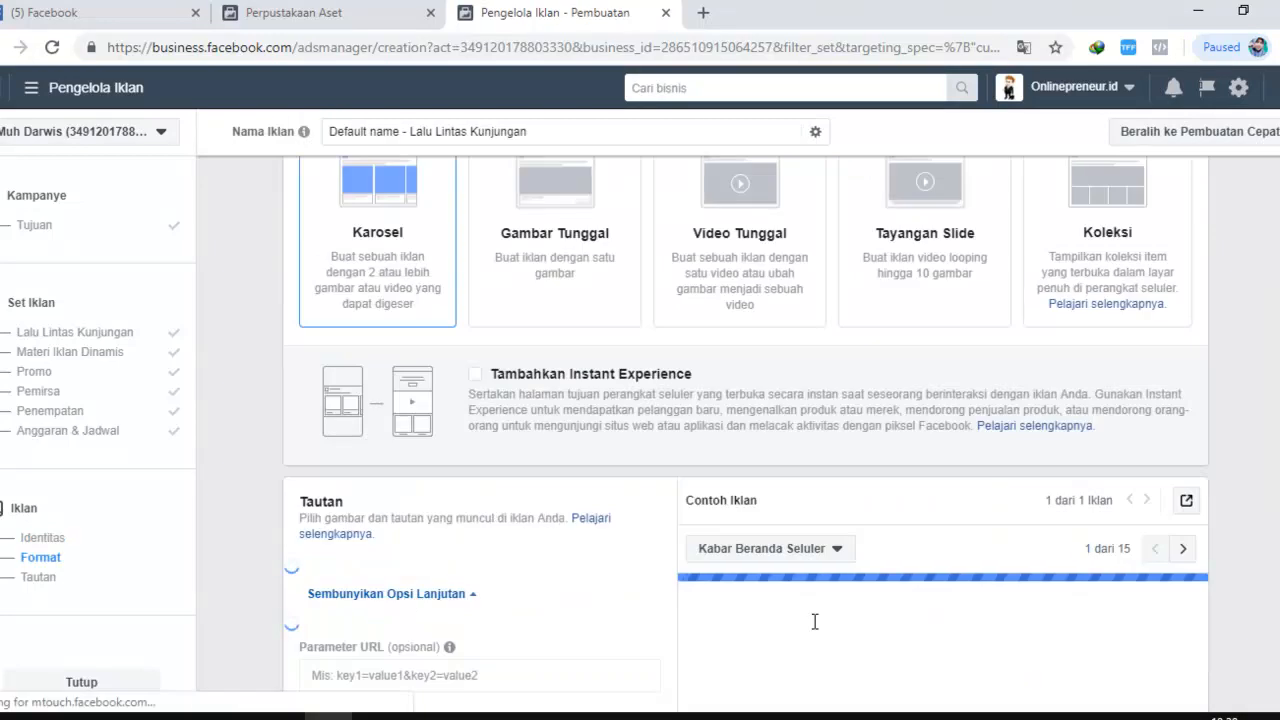
pyautogui.scroll(-2, 815, 622)
pyautogui.scroll(-3, 815, 622)
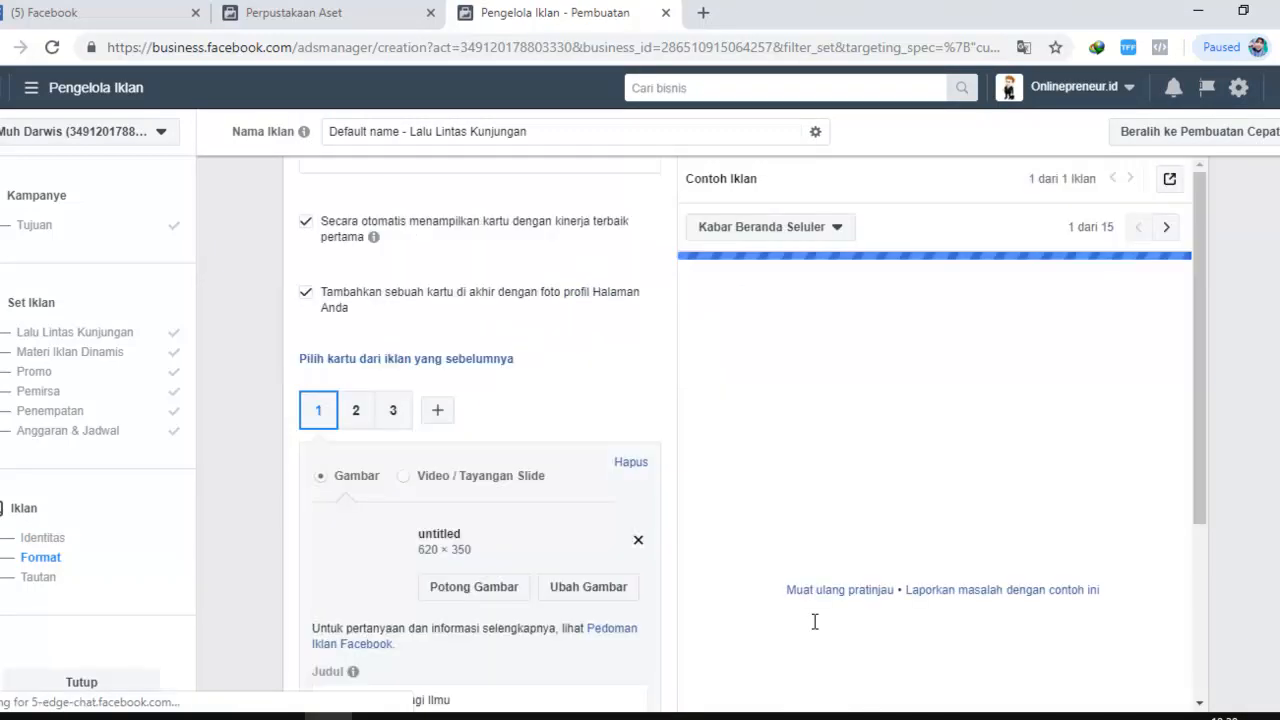
pyautogui.scroll(-2, 815, 622)
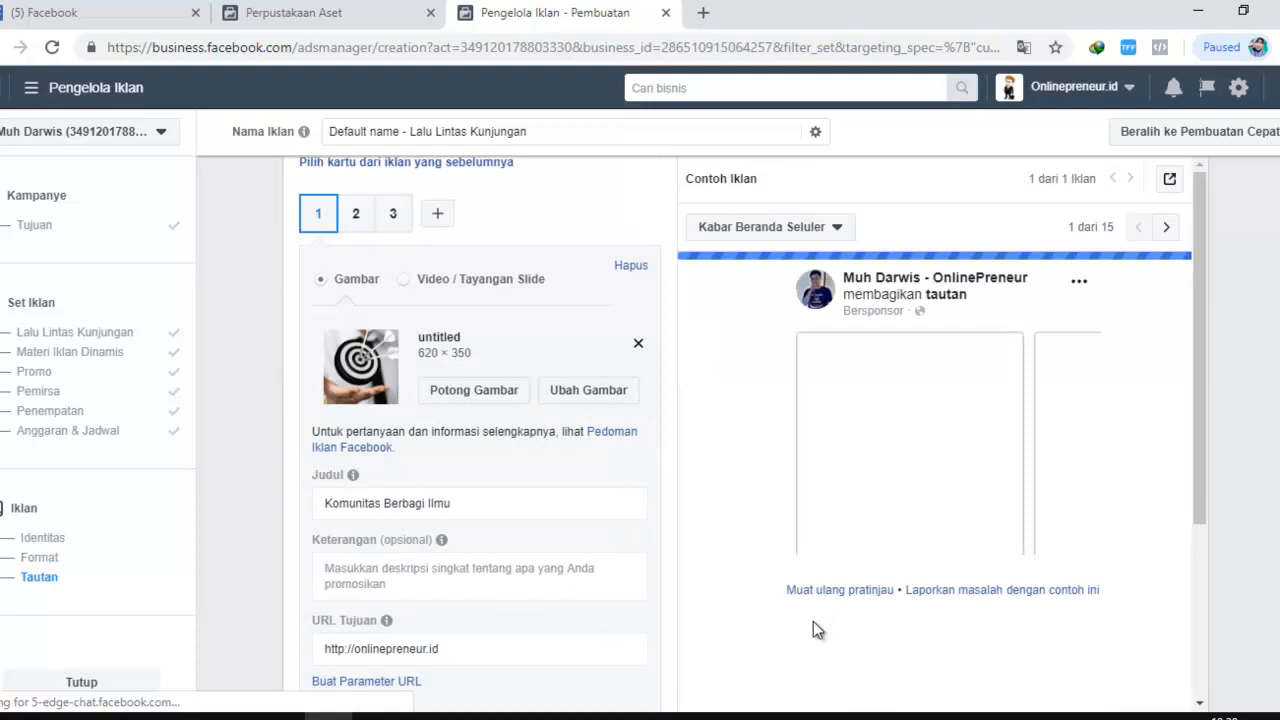